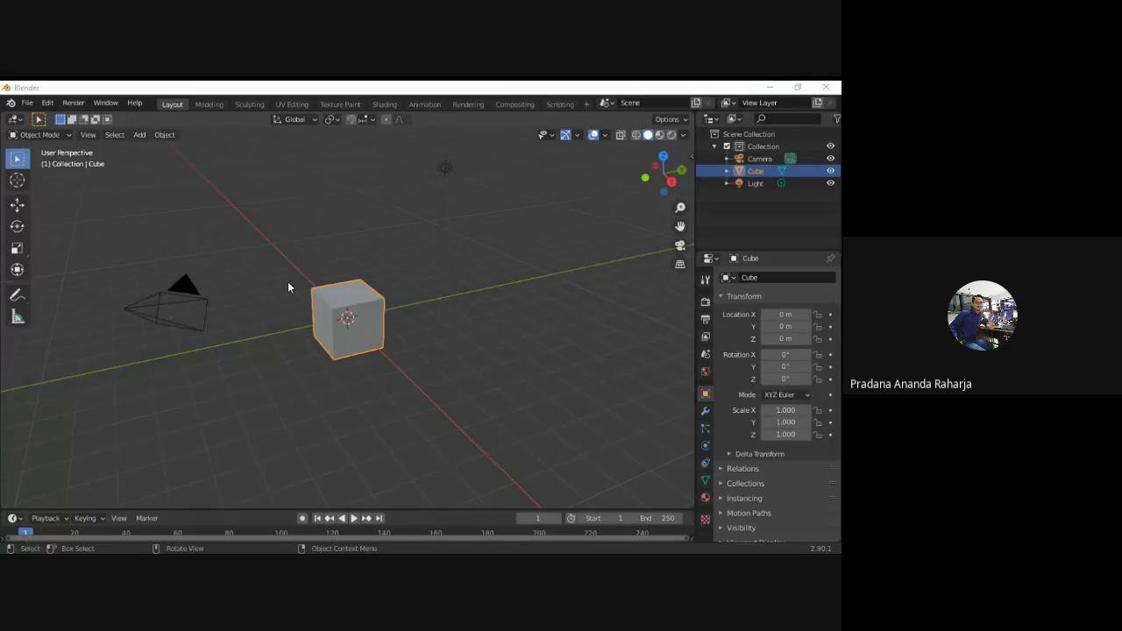
Activate the Move tool and select the light and the camera in turn to examine their placement around the cube.
{"action": "middle_click_drag", "start_coordinate": [353, 231], "coordinate": [324, 224]}
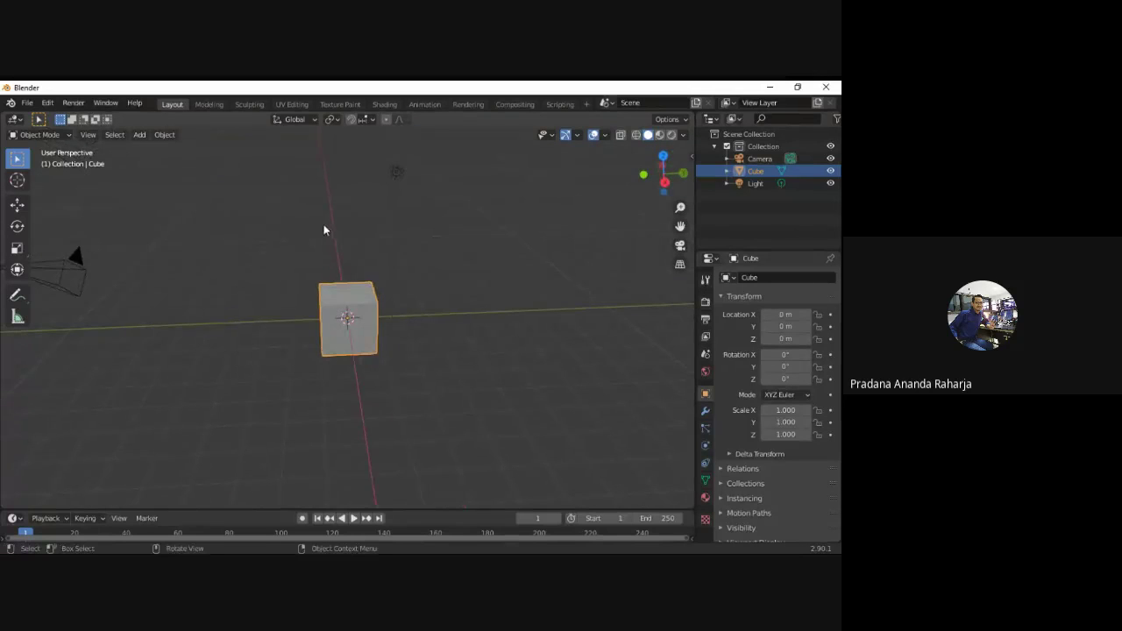
{"action": "left_click", "coordinate": [17, 204]}
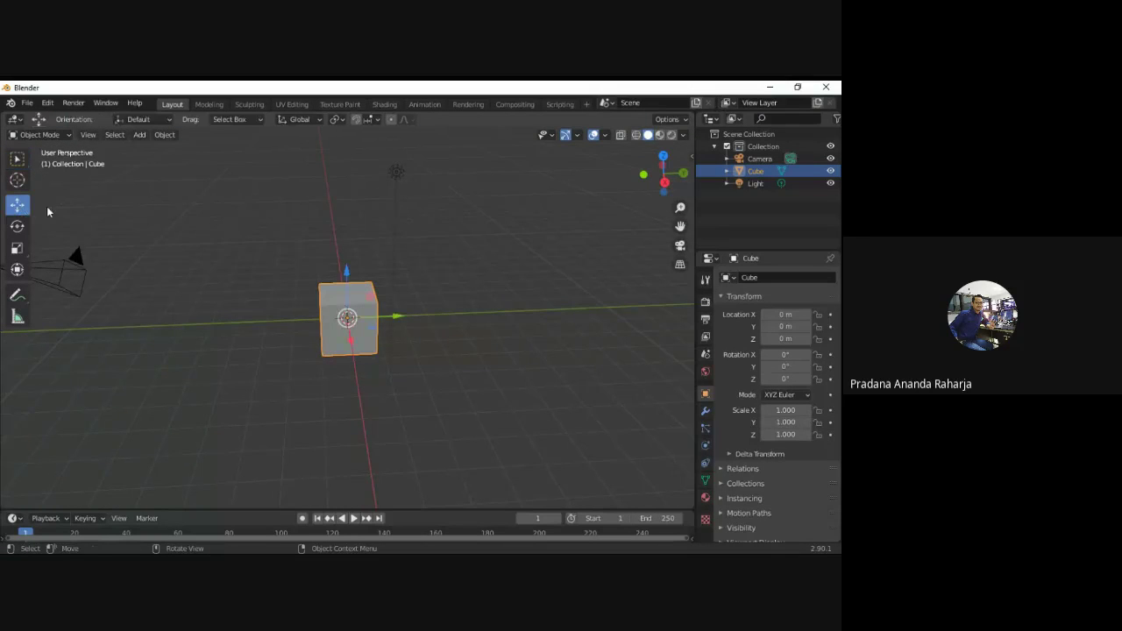
{"action": "left_click", "coordinate": [399, 178]}
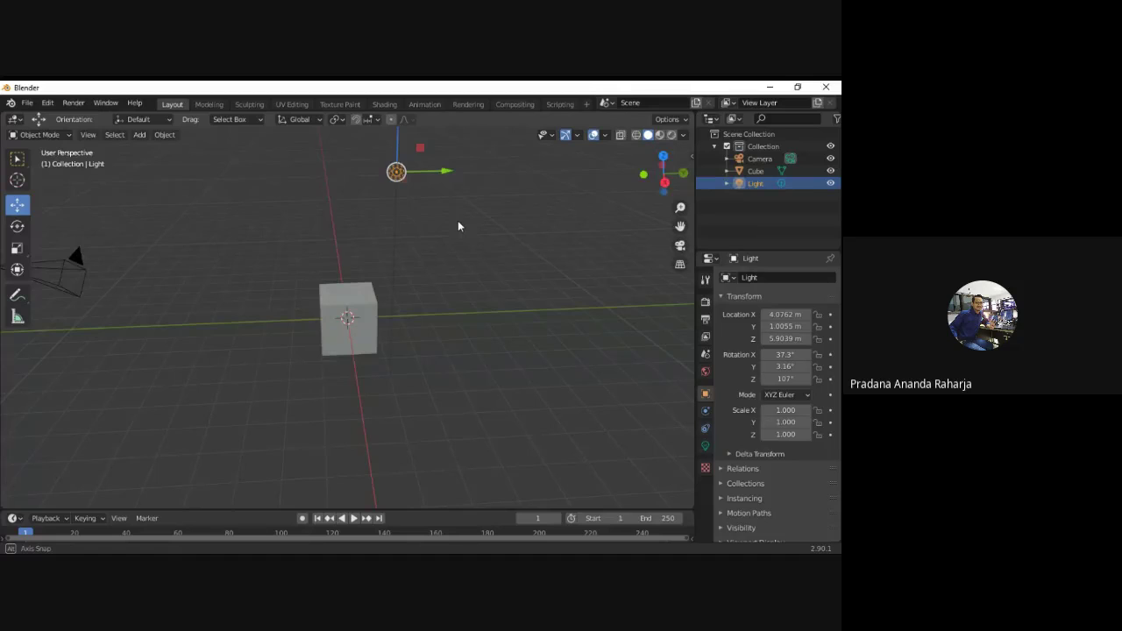
{"action": "middle_click_drag", "start_coordinate": [457, 222], "coordinate": [578, 224]}
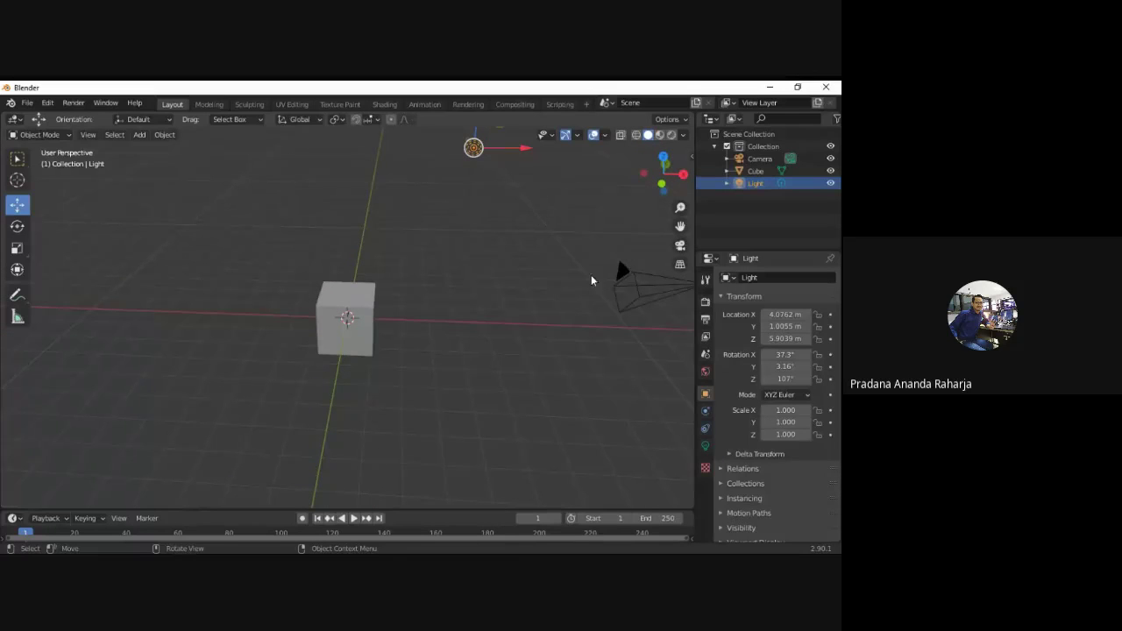
{"action": "middle_click_drag", "start_coordinate": [592, 281], "coordinate": [400, 278]}
{"action": "scroll", "coordinate": [399, 277], "scroll_direction": "down", "scroll_amount": 3}
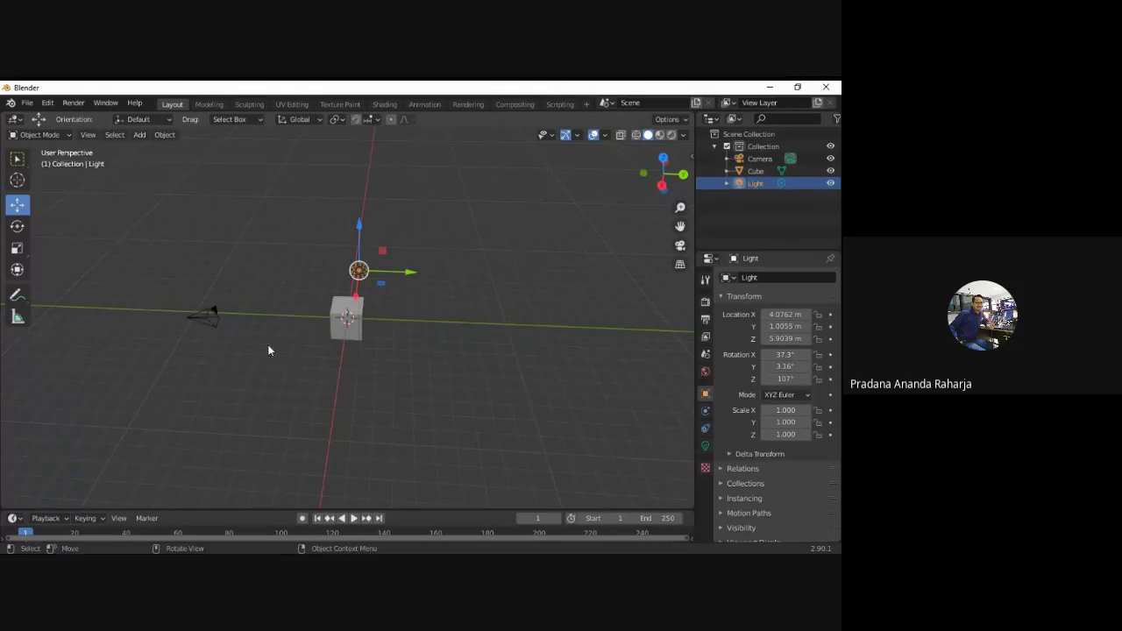
{"action": "middle_click_drag", "start_coordinate": [305, 276], "coordinate": [400, 279]}
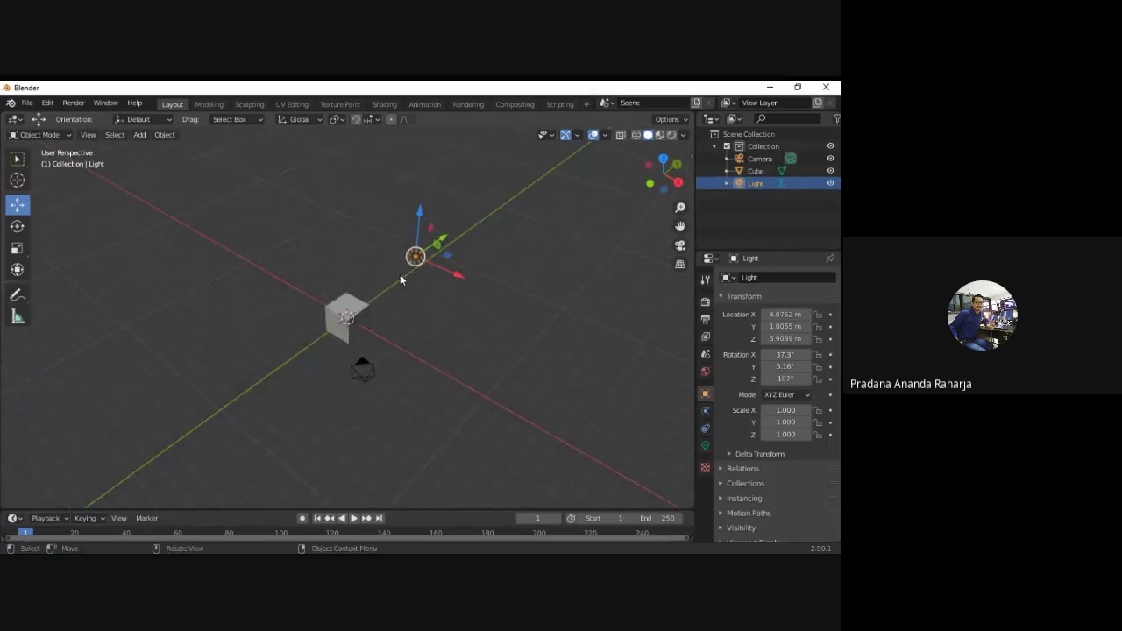
{"action": "left_click", "coordinate": [362, 373]}
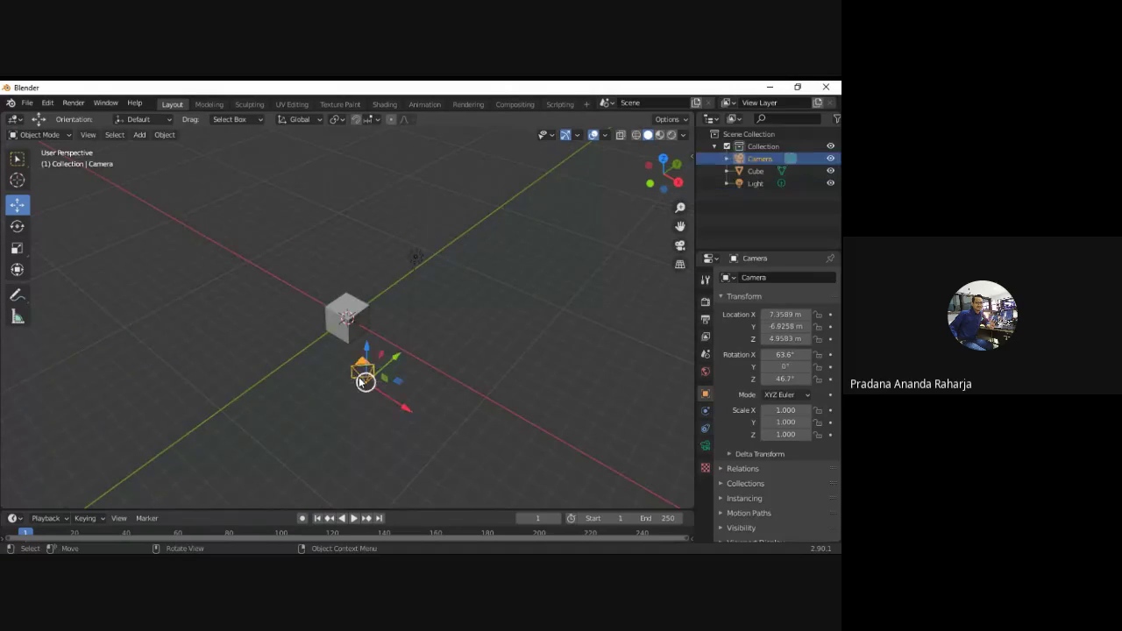
Raise the cube along the Z axis and set its Z location to exactly 1 m.
{"action": "left_click", "coordinate": [348, 326]}
{"action": "left_click_drag", "start_coordinate": [348, 287], "coordinate": [348, 271]}
{"action": "left_click", "coordinate": [784, 341]}
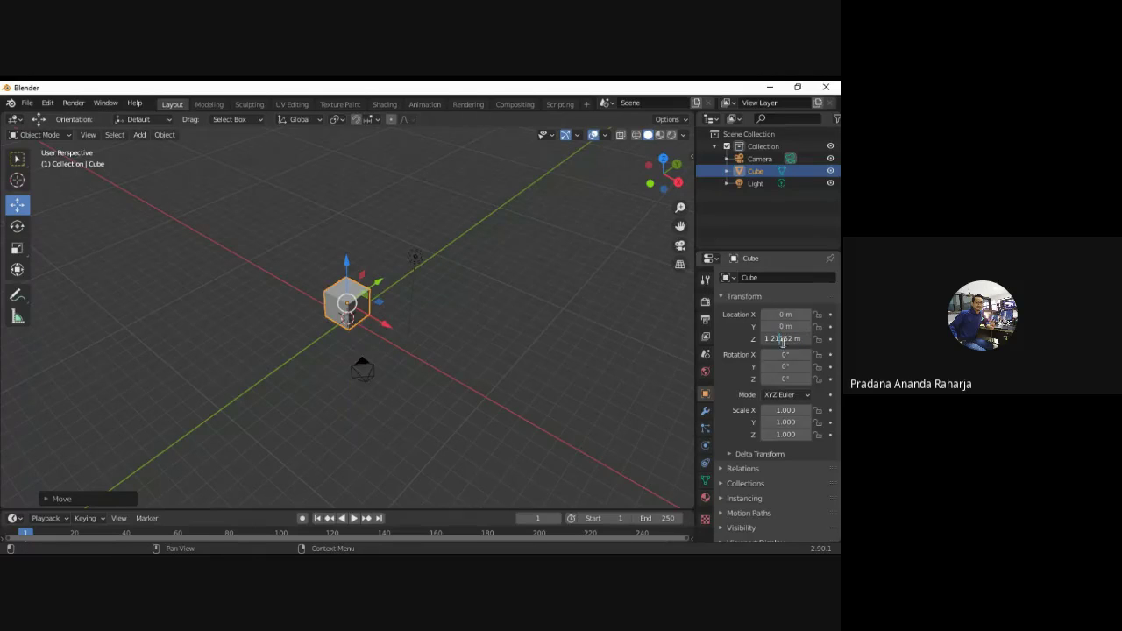
{"action": "left_click_drag", "start_coordinate": [794, 338], "coordinate": [735, 337]}
{"action": "key", "text": "BackSpace"}
{"action": "type", "text": "1"}
{"action": "key", "text": "Return"}
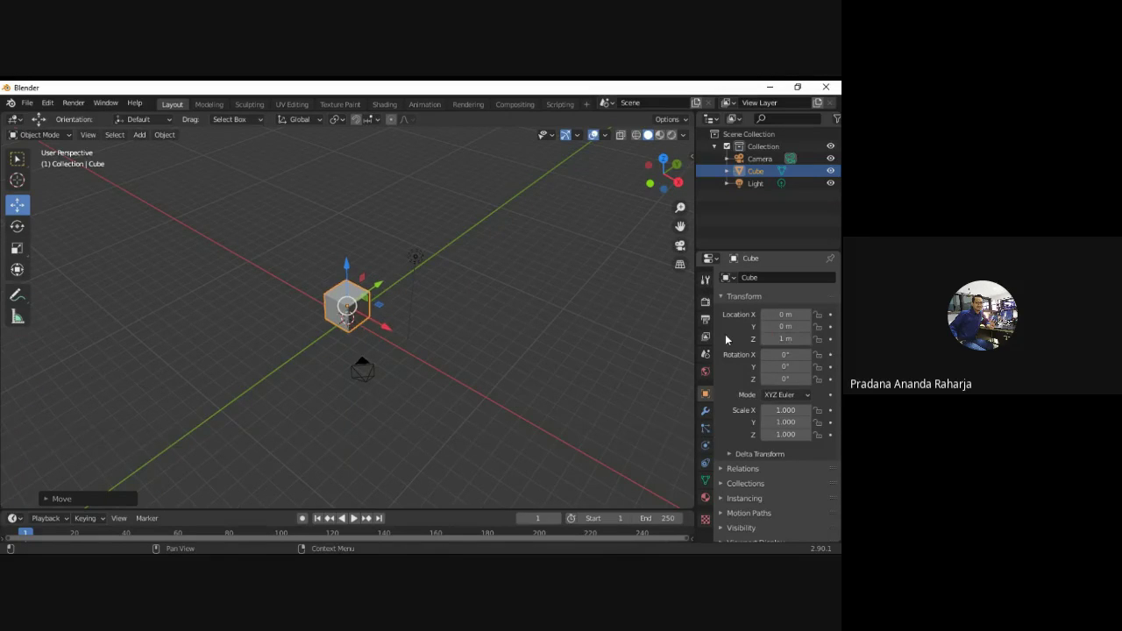
{"action": "left_click", "coordinate": [446, 329]}
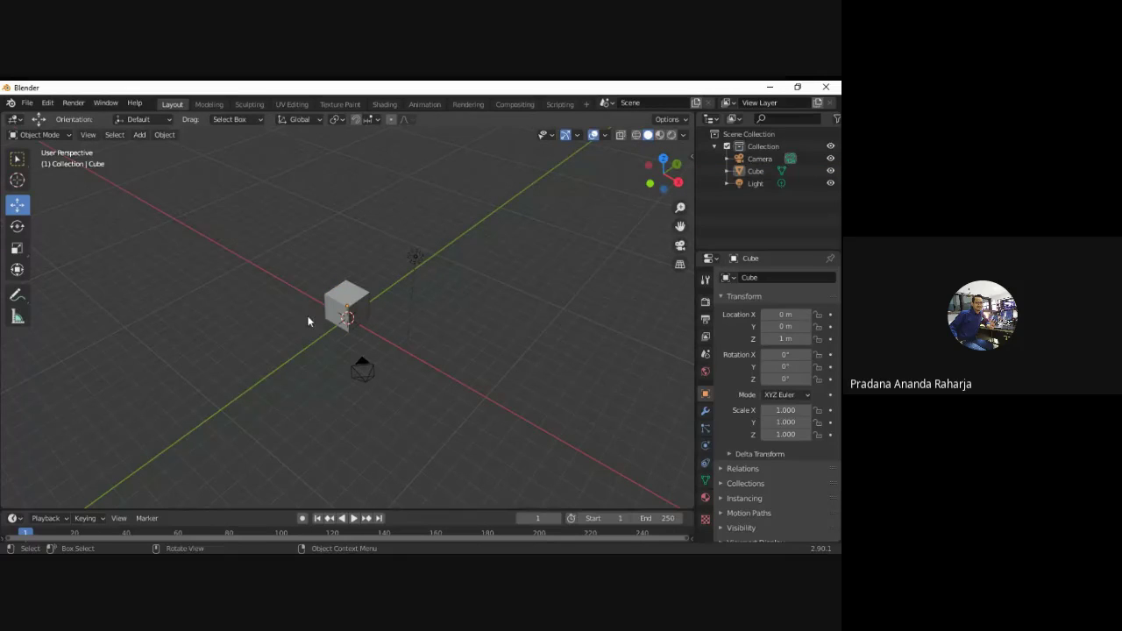
Compare Rendered with Material Preview shading in the viewport and keep it on Rendered.
{"action": "left_click", "coordinate": [672, 135]}
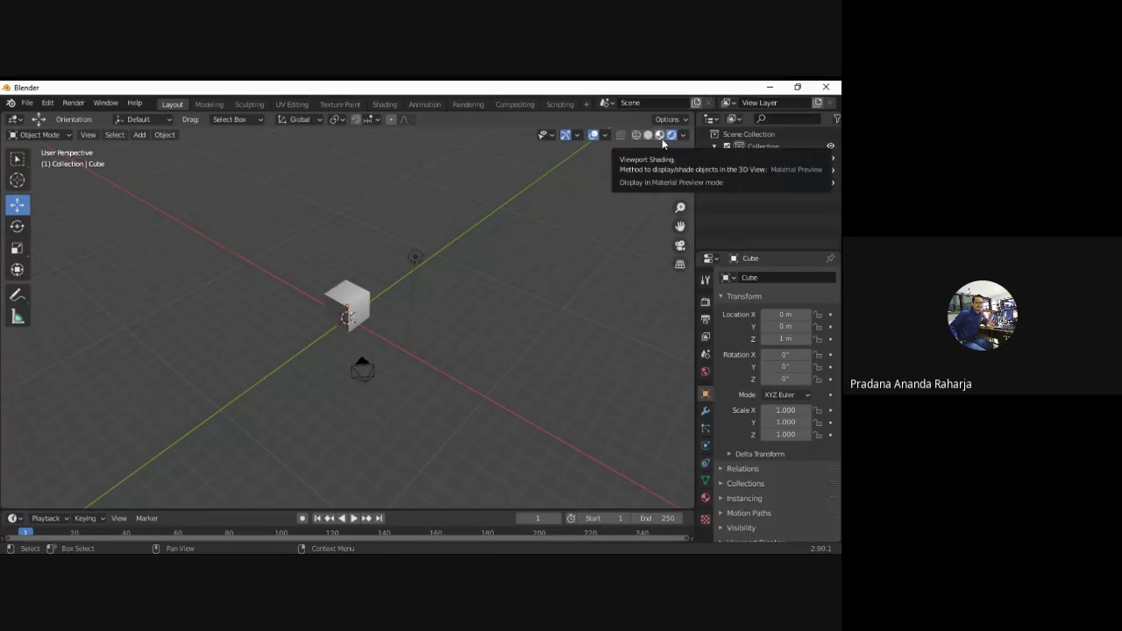
{"action": "left_click", "coordinate": [661, 137]}
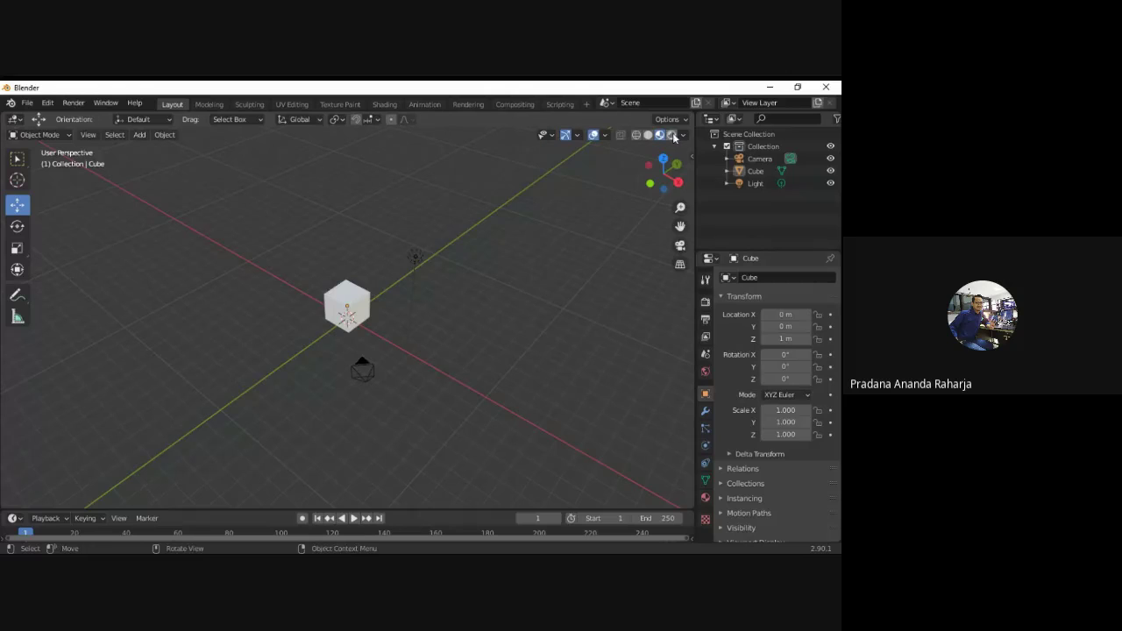
{"action": "left_click", "coordinate": [671, 135]}
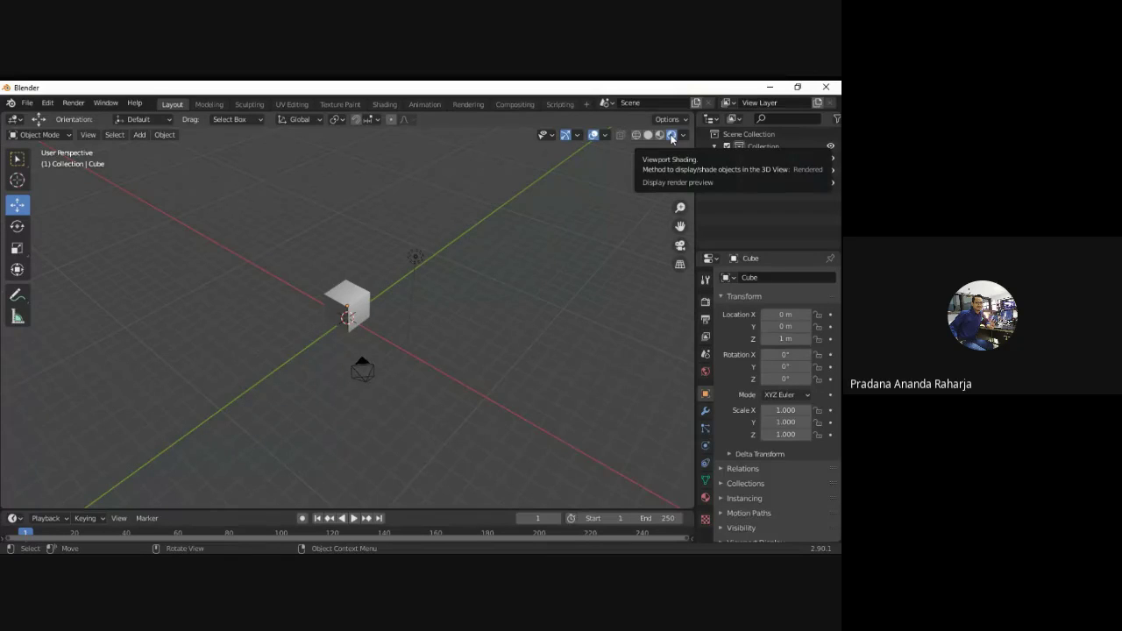
{"action": "right_click", "coordinate": [233, 310]}
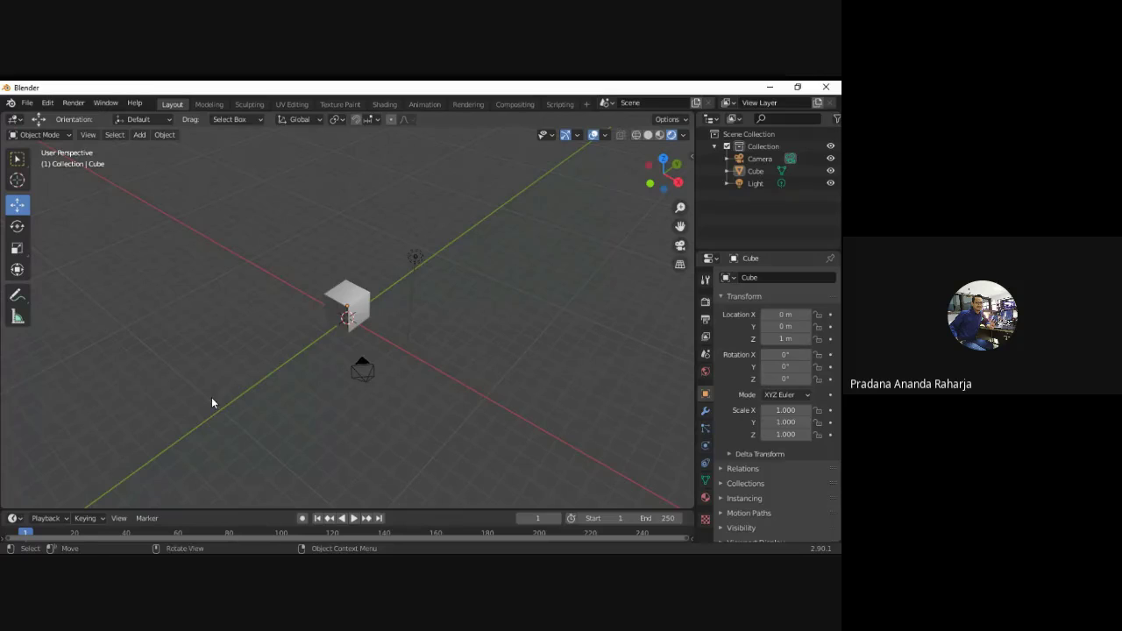
Add a plane mesh and move it along the X axis to about 7.3 m, away from the cube.
{"action": "key", "text": "shift+a"}
{"action": "mouse_move", "coordinate": [161, 329]}
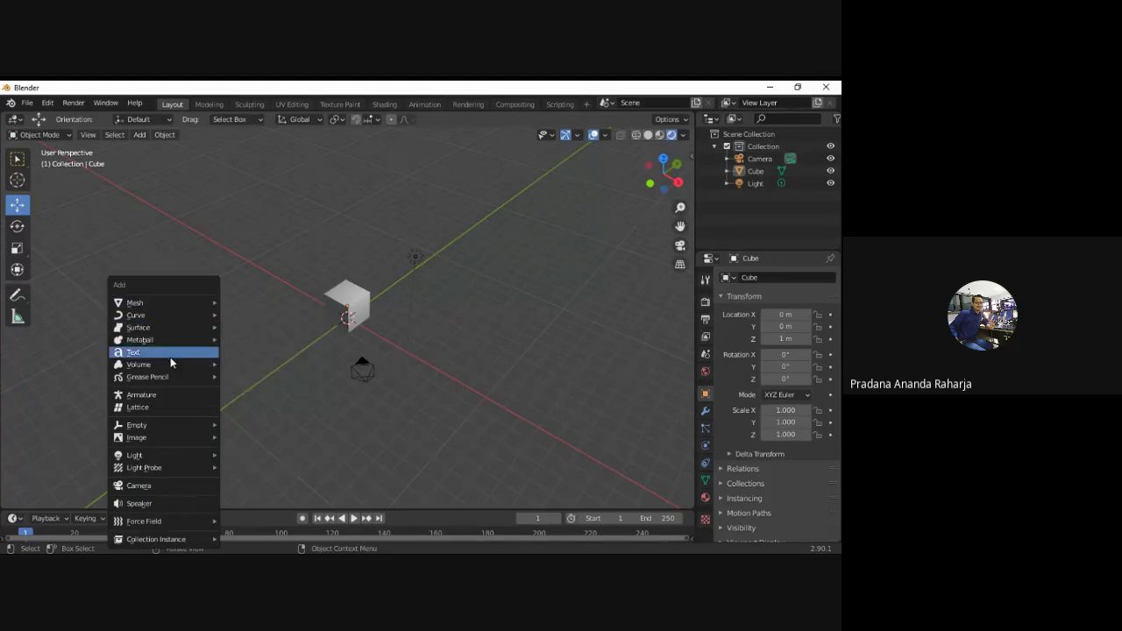
{"action": "mouse_move", "coordinate": [155, 301]}
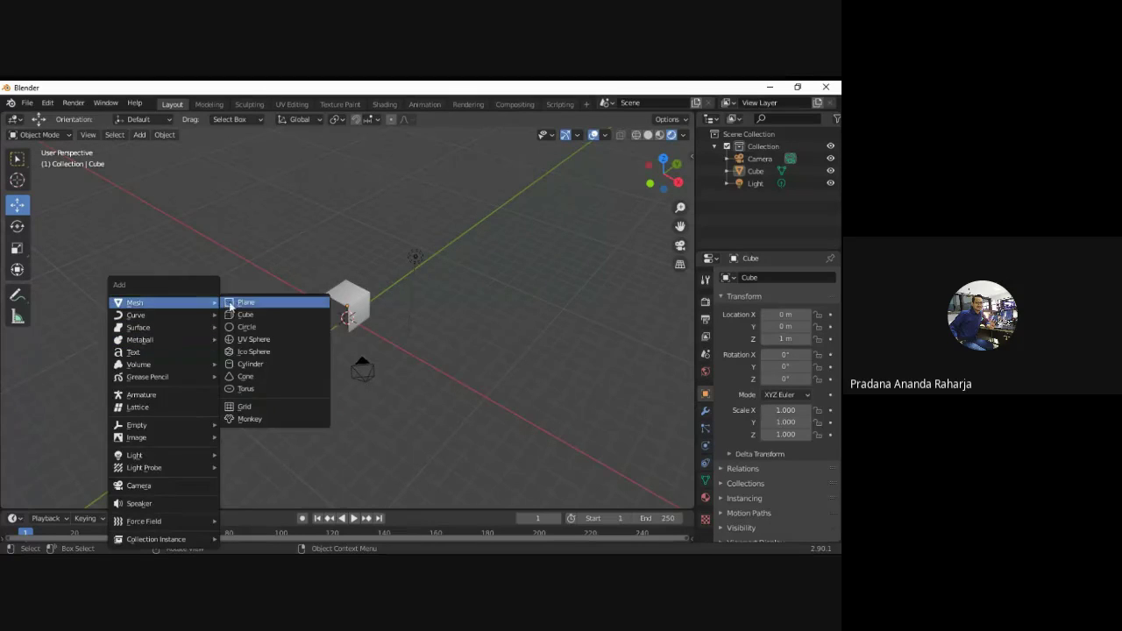
{"action": "left_click", "coordinate": [232, 303]}
{"action": "left_click_drag", "start_coordinate": [371, 335], "coordinate": [459, 403]}
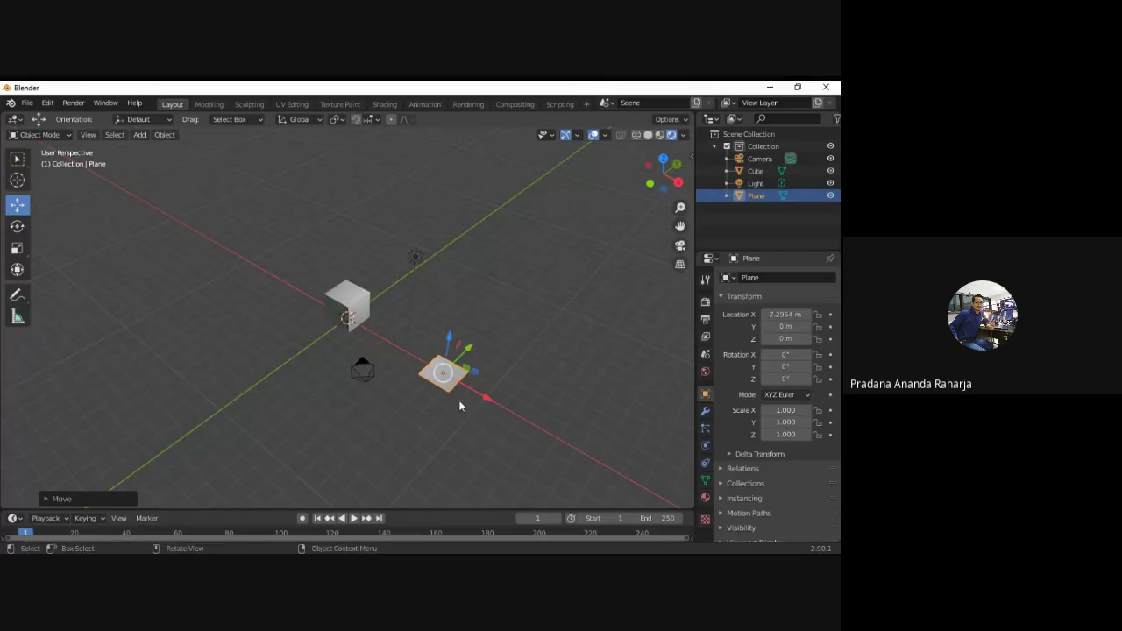
Move the plane back along the X axis toward the cube, to an X location of about 4.39 m.
{"action": "middle_click_drag", "start_coordinate": [526, 325], "coordinate": [471, 381]}
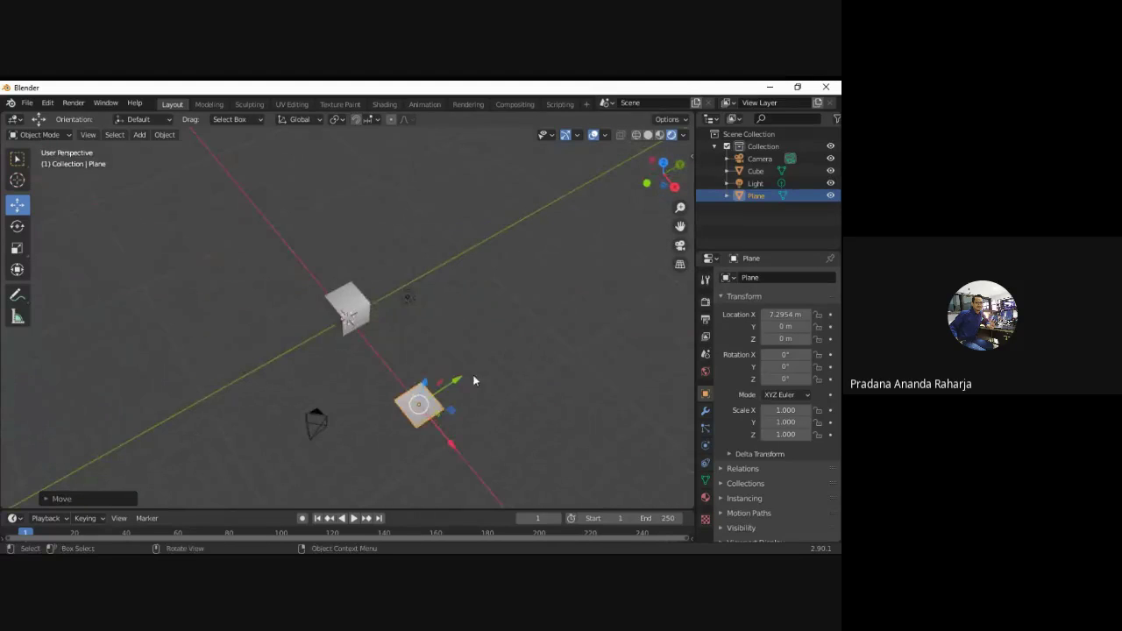
{"action": "scroll", "coordinate": [474, 403], "scroll_direction": "up", "scroll_amount": 5}
{"action": "middle_click_drag", "start_coordinate": [550, 399], "coordinate": [532, 418]}
{"action": "scroll", "coordinate": [514, 333], "scroll_direction": "down", "scroll_amount": 4}
{"action": "left_click", "coordinate": [556, 428]}
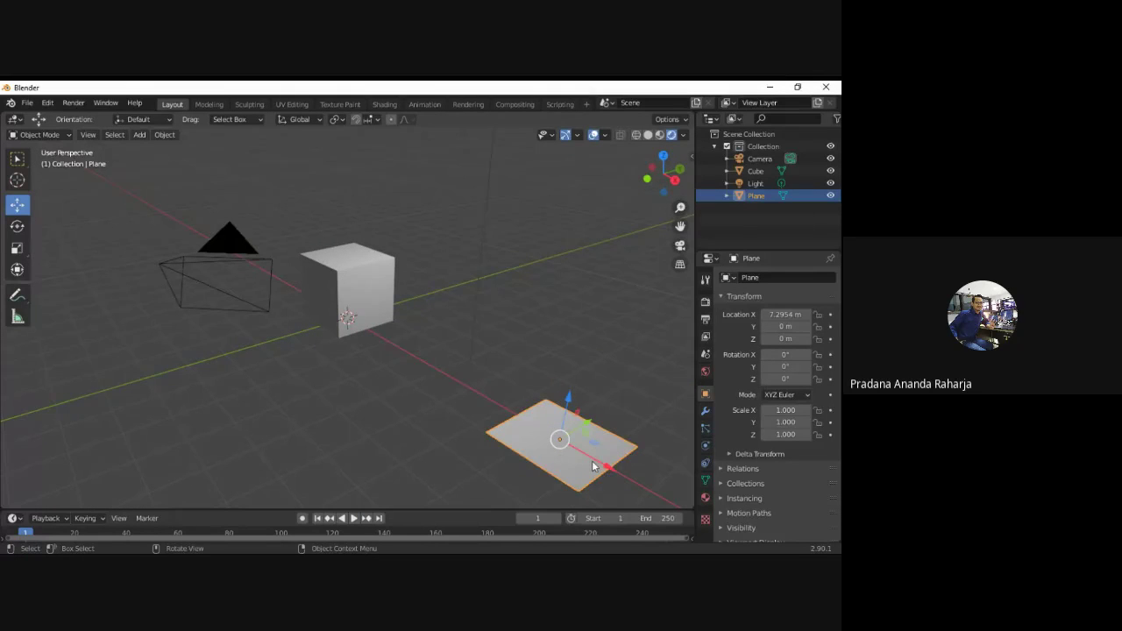
{"action": "left_click_drag", "start_coordinate": [591, 465], "coordinate": [468, 394]}
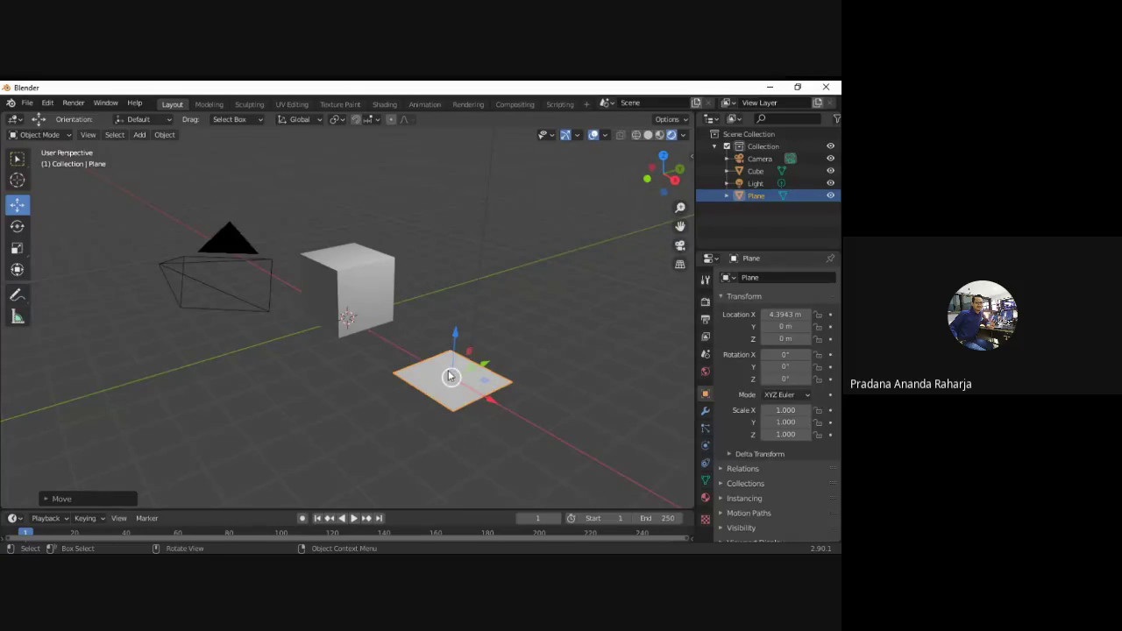
In Edit Mode, move the two vertices of the plane's positive-Y edge outward along Y to lengthen the plane.
{"action": "key", "text": "Tab"}
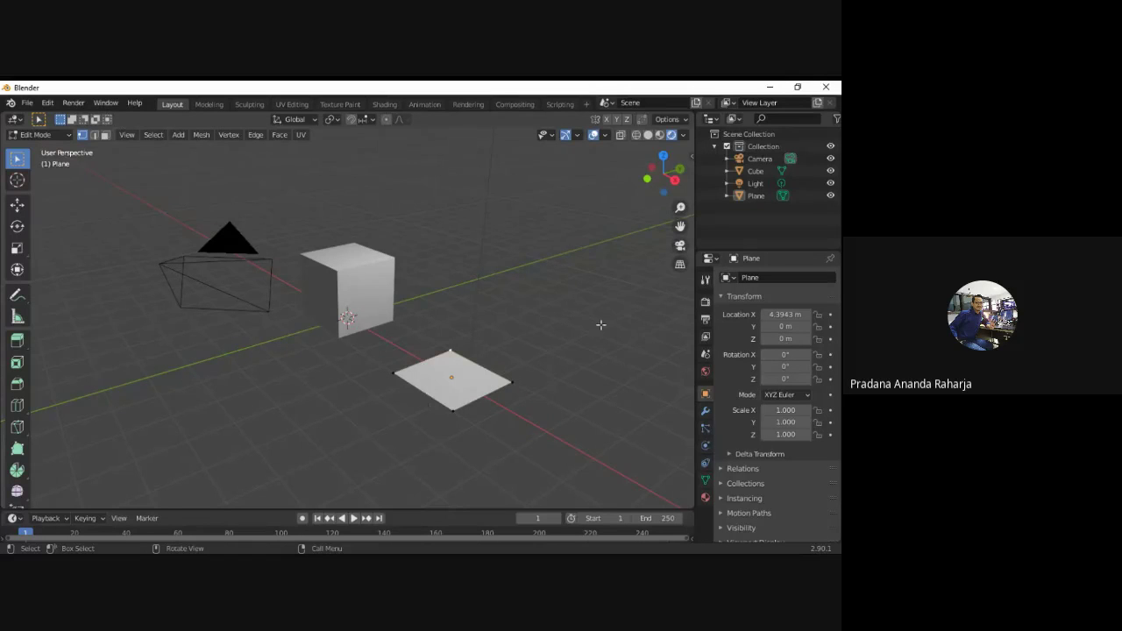
{"action": "left_click", "coordinate": [17, 203]}
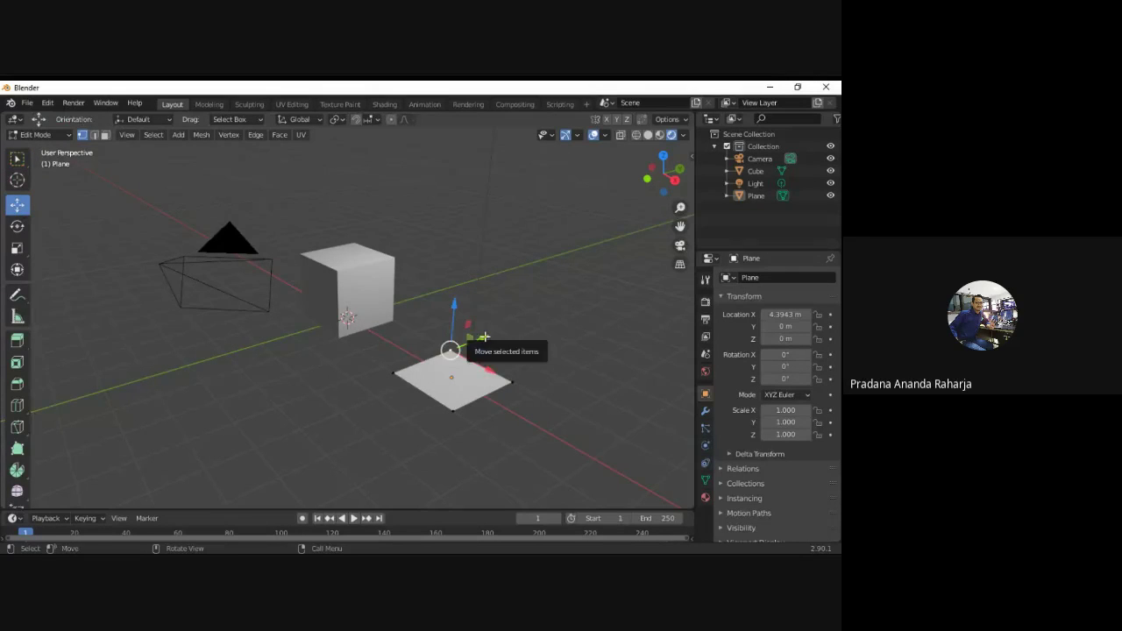
{"action": "left_click", "coordinate": [483, 336]}
{"action": "left_click", "coordinate": [512, 383]}
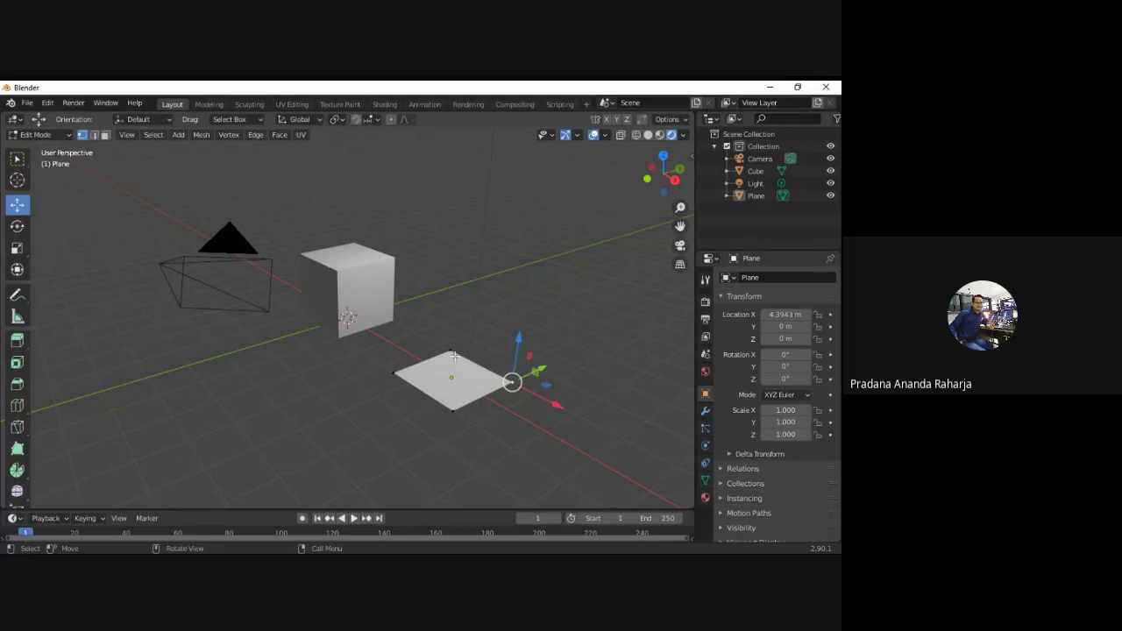
{"action": "left_click", "coordinate": [448, 352], "text": "shift"}
{"action": "left_click_drag", "start_coordinate": [509, 353], "coordinate": [656, 308]}
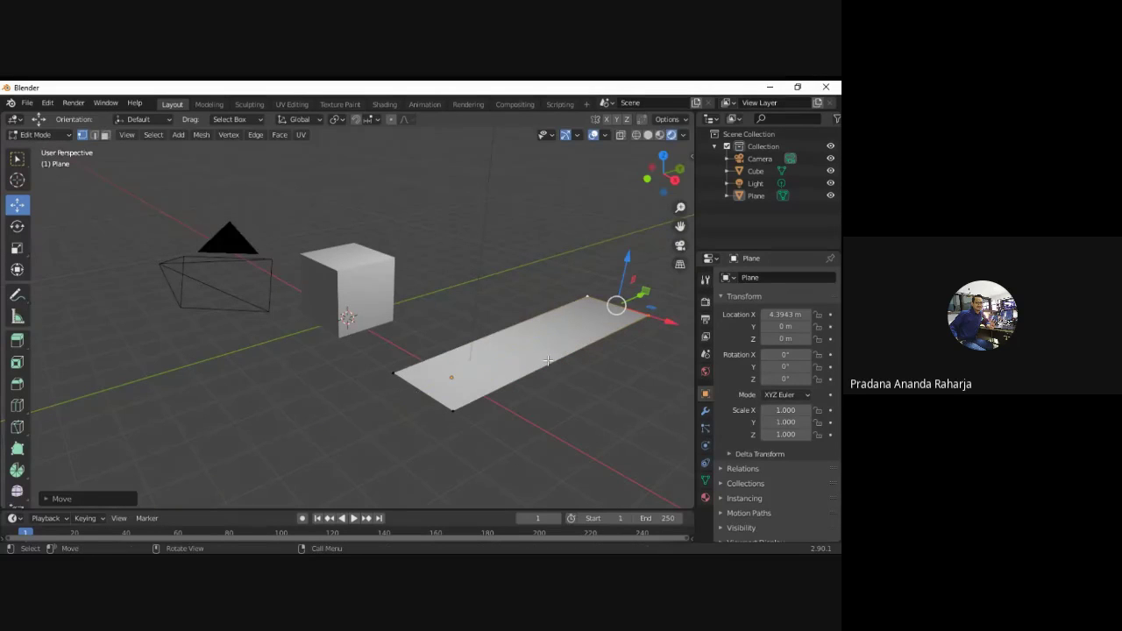
Move the two vertices of the plane's opposite edge outward along negative Y.
{"action": "left_click", "coordinate": [454, 410]}
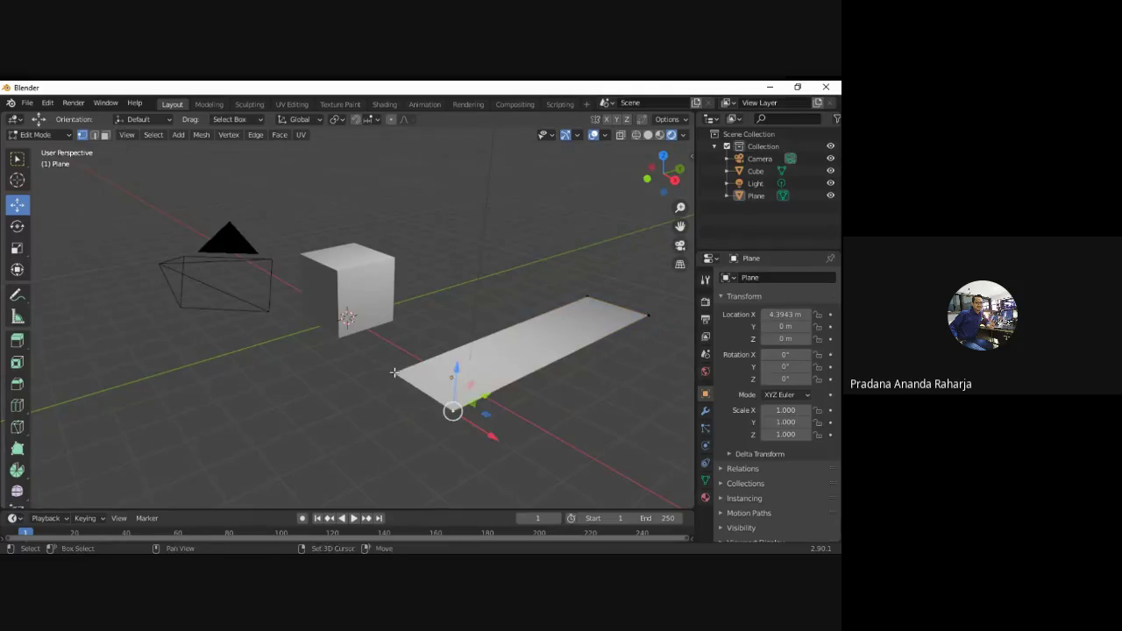
{"action": "left_click", "coordinate": [393, 374], "text": "shift"}
{"action": "left_click_drag", "start_coordinate": [447, 375], "coordinate": [266, 395]}
Move the plane's cube-side long edge along X past the cube to form a floor beneath it, and return to Object Mode.
{"action": "middle_click_drag", "start_coordinate": [266, 395], "coordinate": [373, 456]}
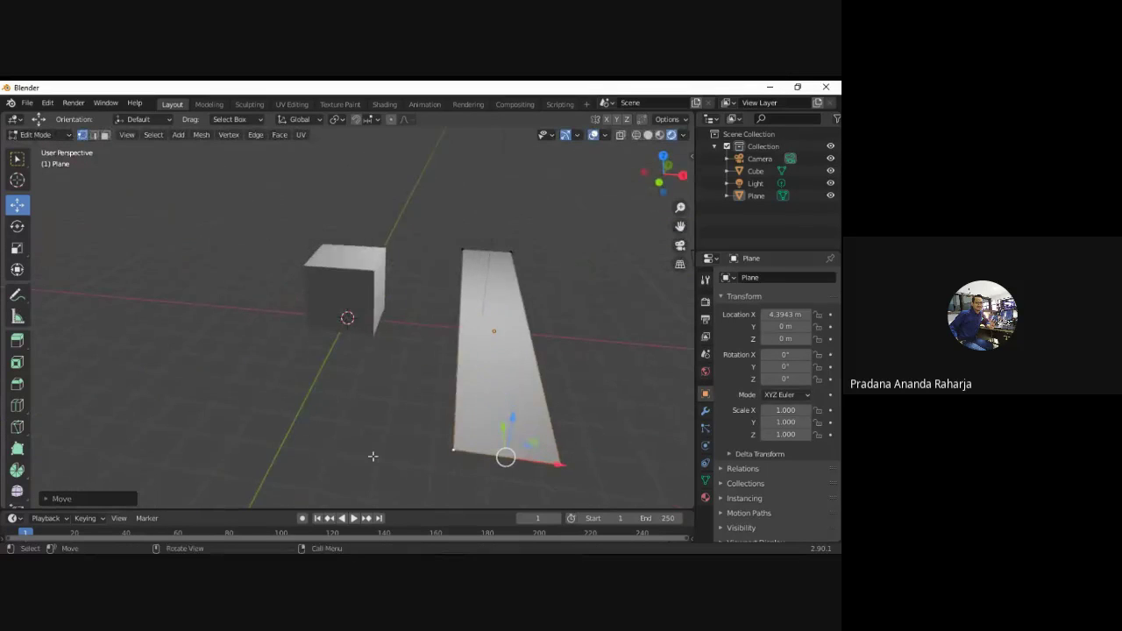
{"action": "left_click", "coordinate": [455, 451]}
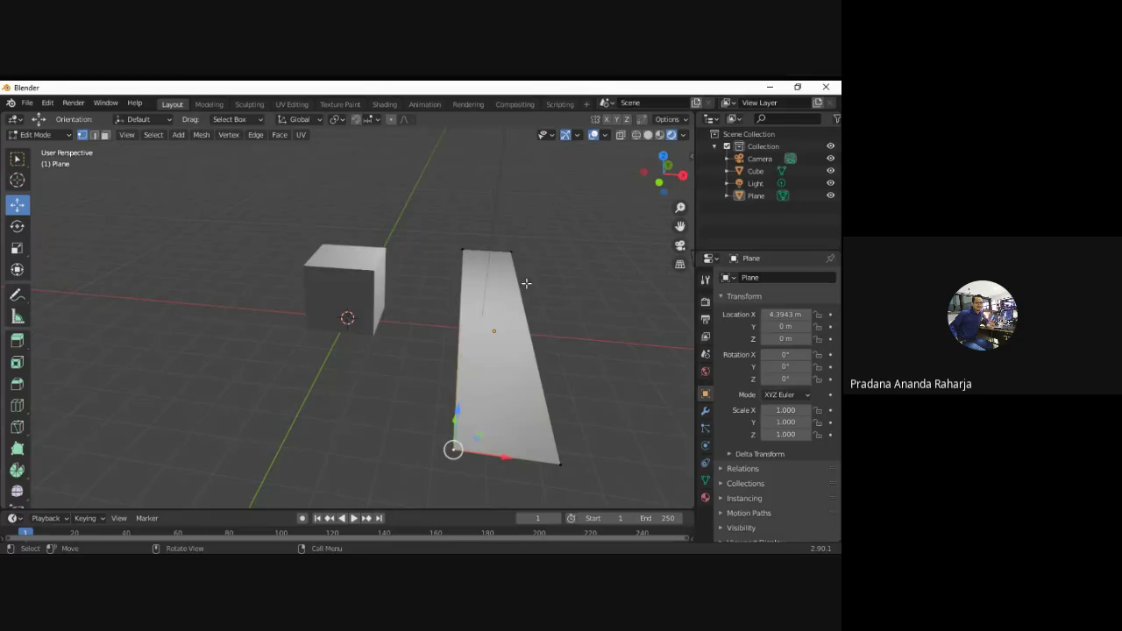
{"action": "left_click", "coordinate": [460, 250], "text": "shift"}
{"action": "left_click_drag", "start_coordinate": [510, 315], "coordinate": [364, 337]}
{"action": "scroll", "coordinate": [495, 243], "scroll_direction": "down", "scroll_amount": 3}
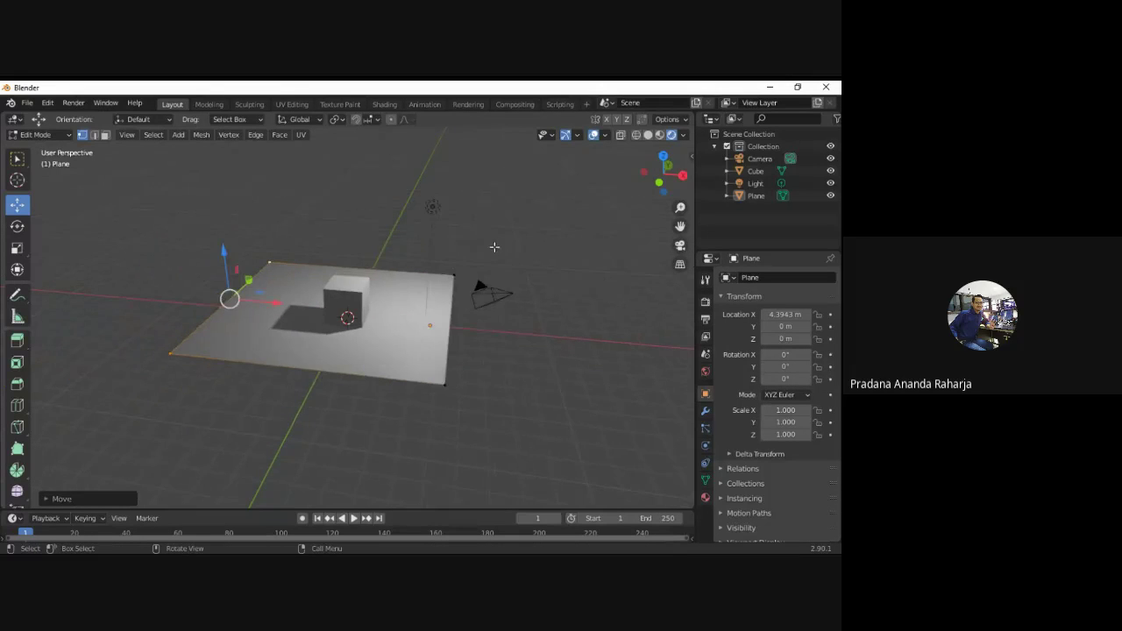
{"action": "middle_click_drag", "start_coordinate": [414, 311], "coordinate": [428, 272]}
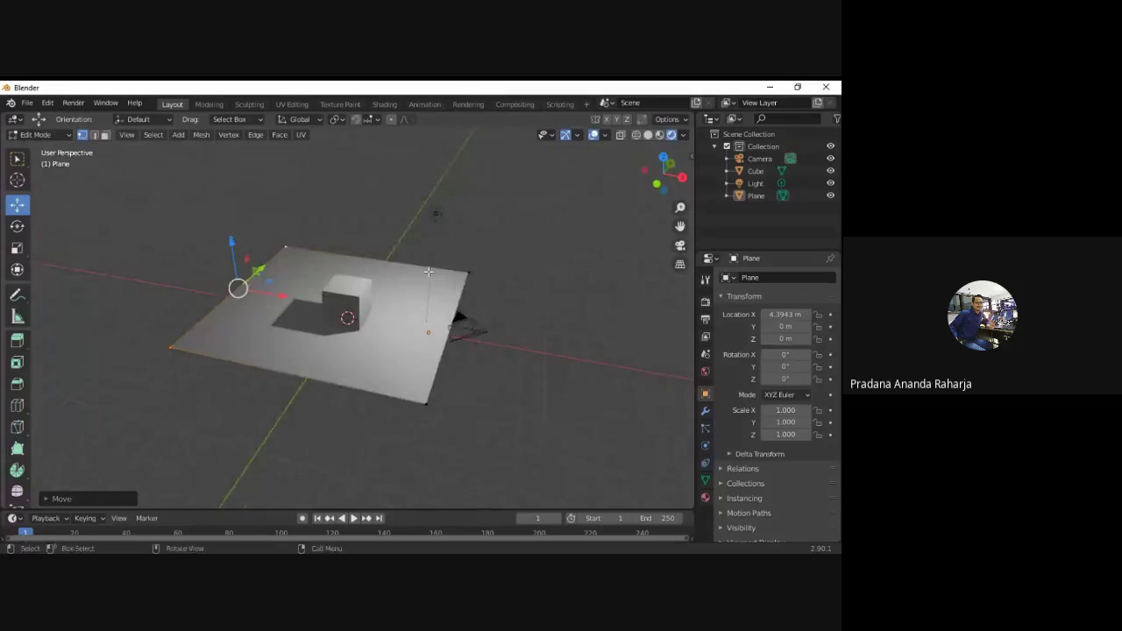
{"action": "left_click", "coordinate": [440, 210]}
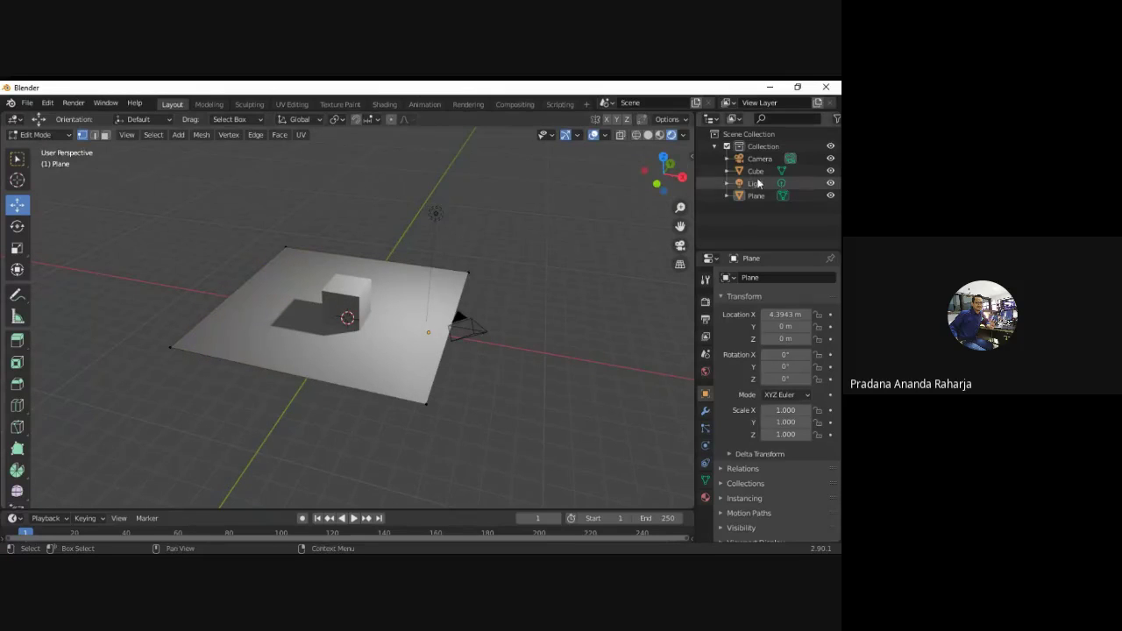
{"action": "left_click", "coordinate": [779, 194]}
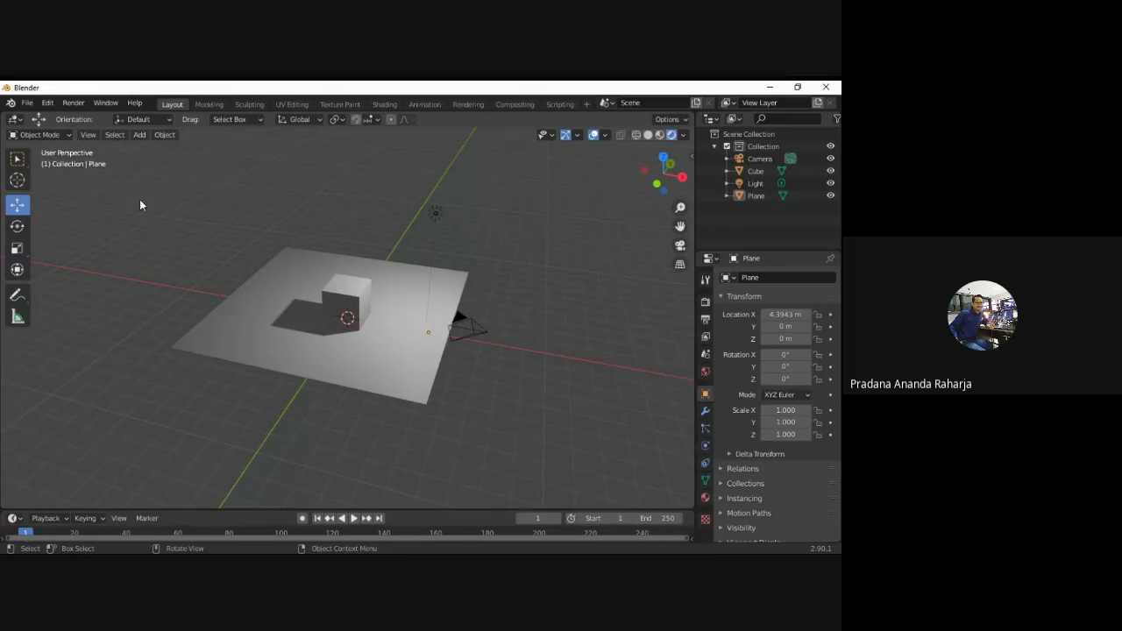
Lower the light to a Z location of about 4.37 m and shift it along X to about 3.61 m.
{"action": "left_click", "coordinate": [438, 215]}
{"action": "key", "text": "g"}
{"action": "key", "text": "z"}
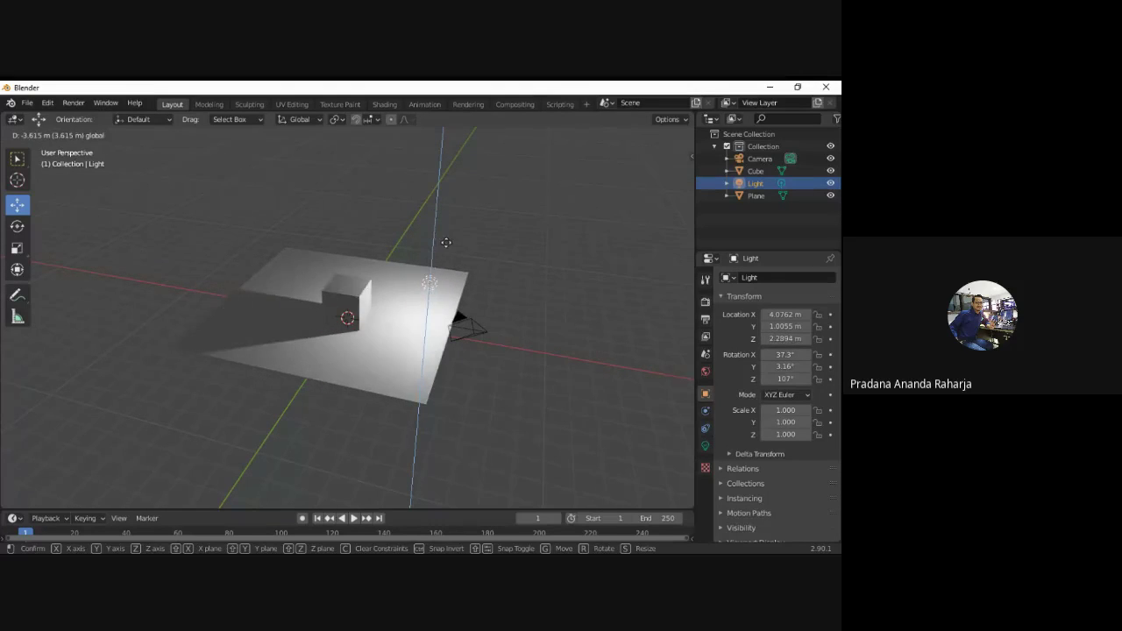
{"action": "left_click", "coordinate": [464, 272]}
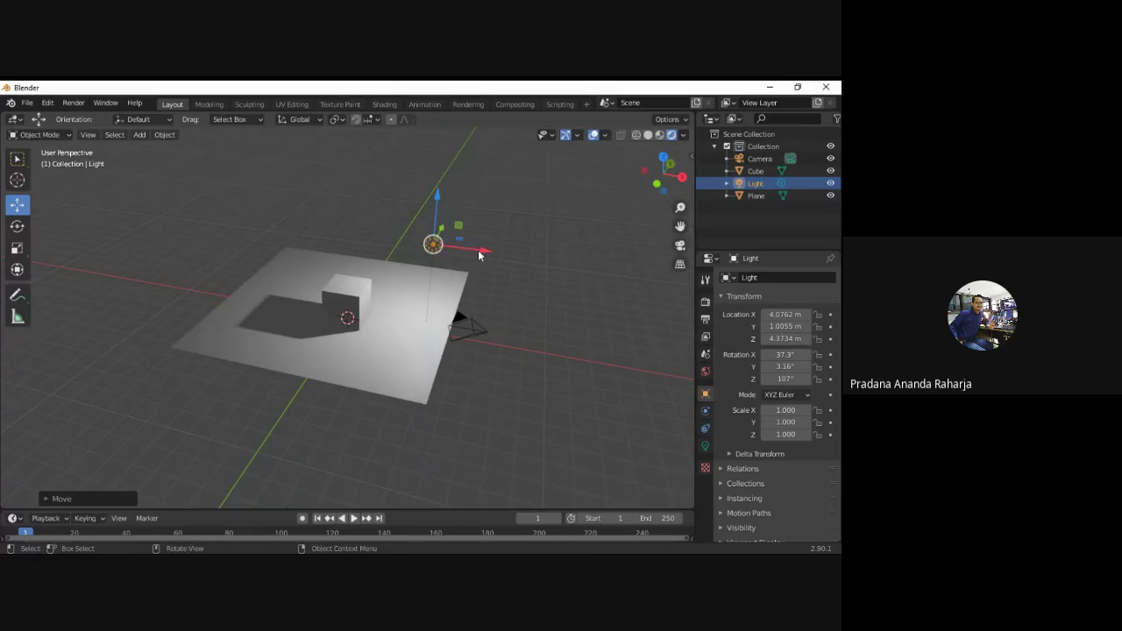
{"action": "left_click_drag", "start_coordinate": [479, 255], "coordinate": [397, 317]}
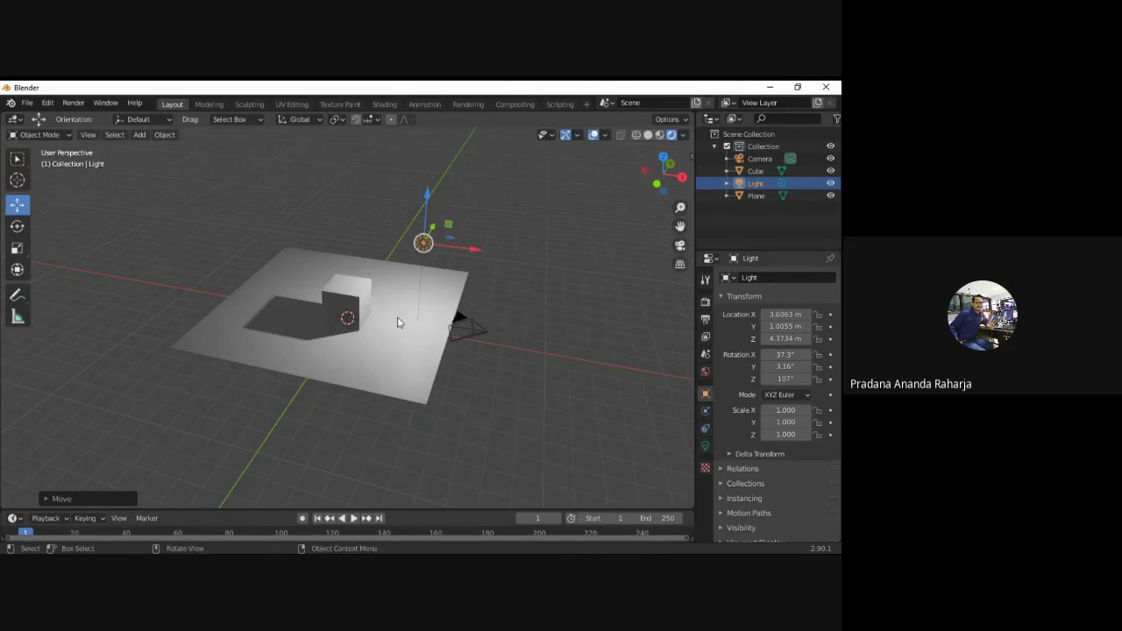
{"action": "middle_click_drag", "start_coordinate": [396, 326], "coordinate": [440, 337]}
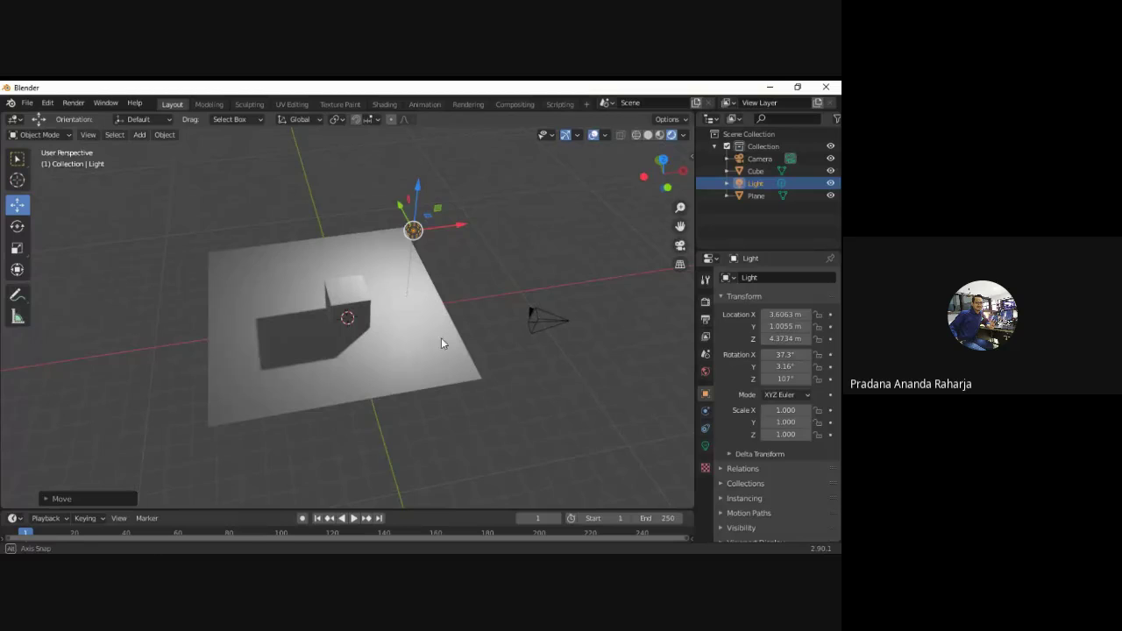
Check the cube's material properties.
{"action": "left_click", "coordinate": [362, 316]}
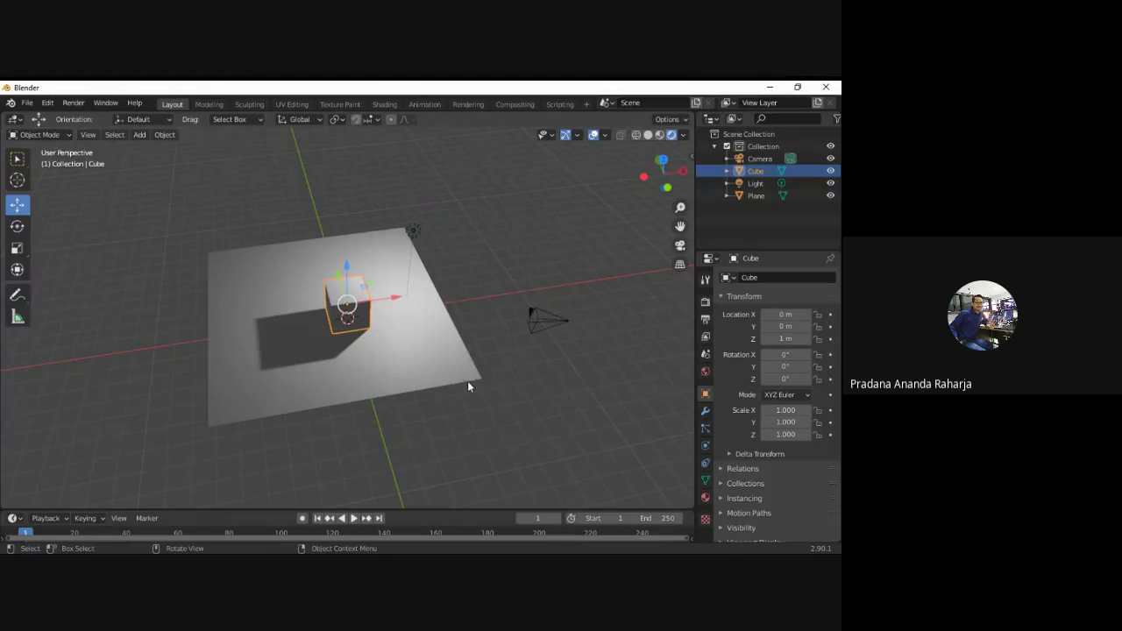
{"action": "left_click", "coordinate": [704, 497]}
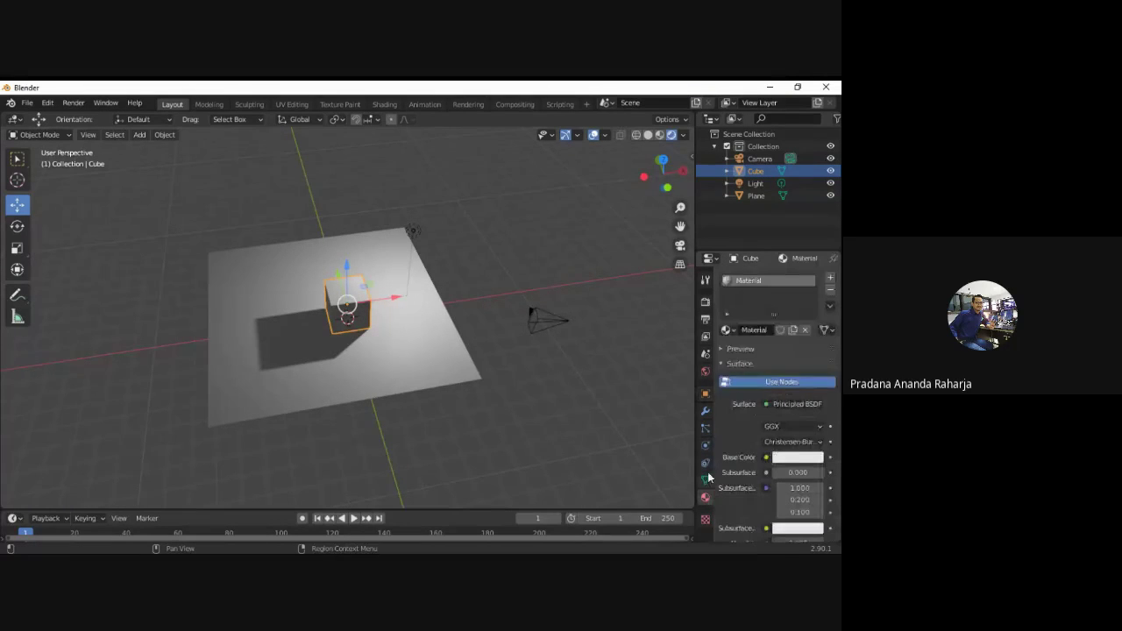
{"action": "left_click", "coordinate": [414, 231]}
In Edit Mode, move the plane's light-side edge outward along positive X, well past the camera.
{"action": "left_click", "coordinate": [466, 372]}
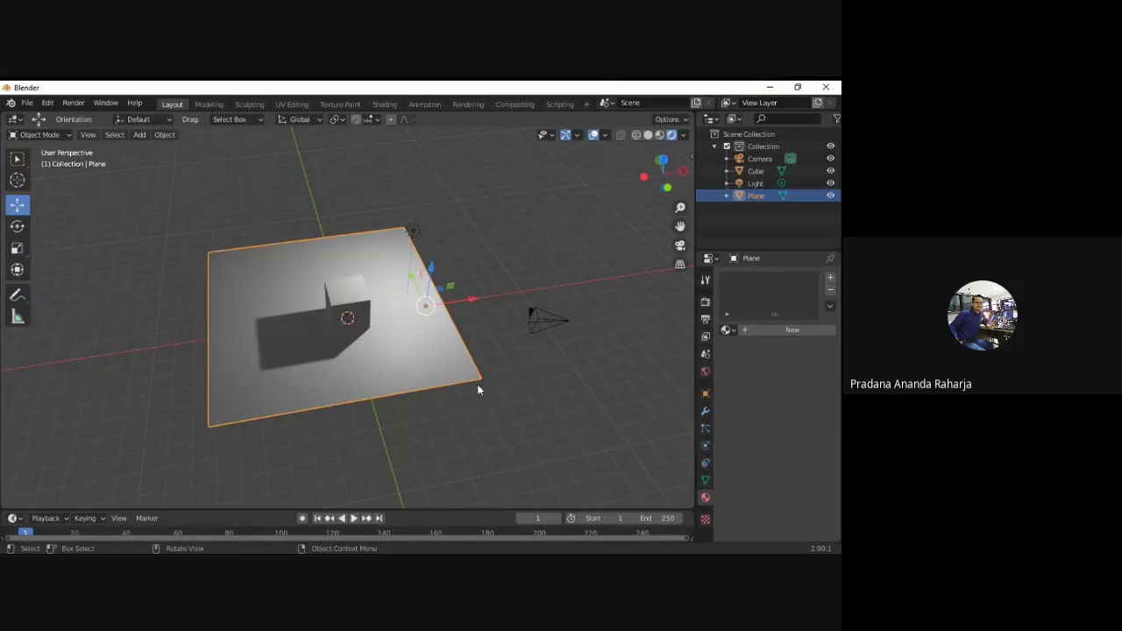
{"action": "key", "text": "Tab"}
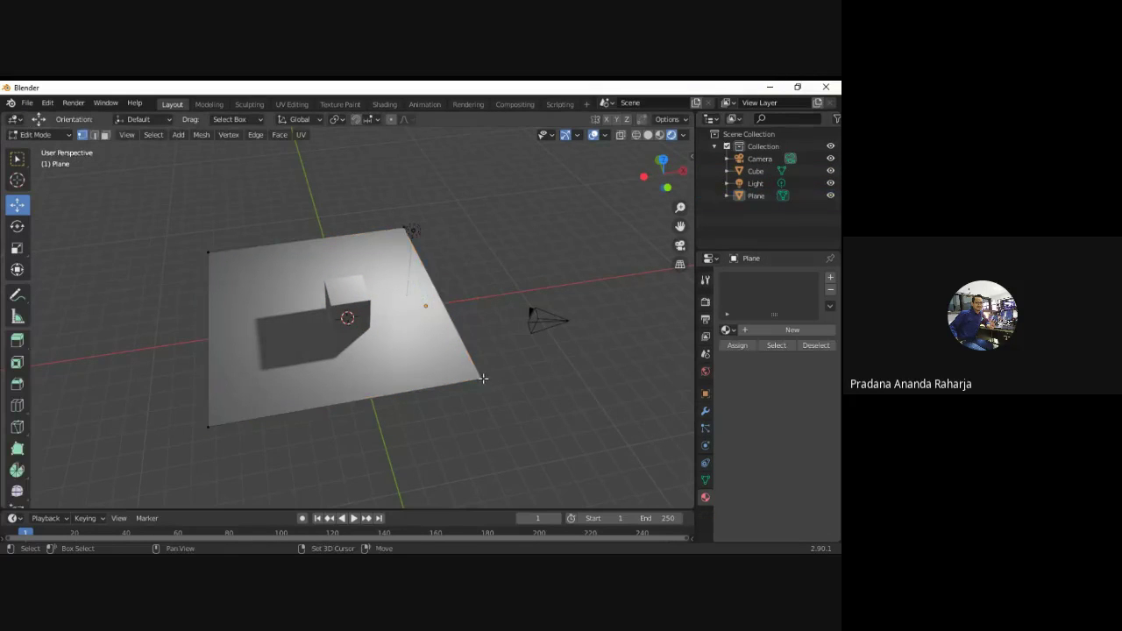
{"action": "left_click", "coordinate": [481, 379]}
{"action": "left_click", "coordinate": [404, 228], "text": "shift"}
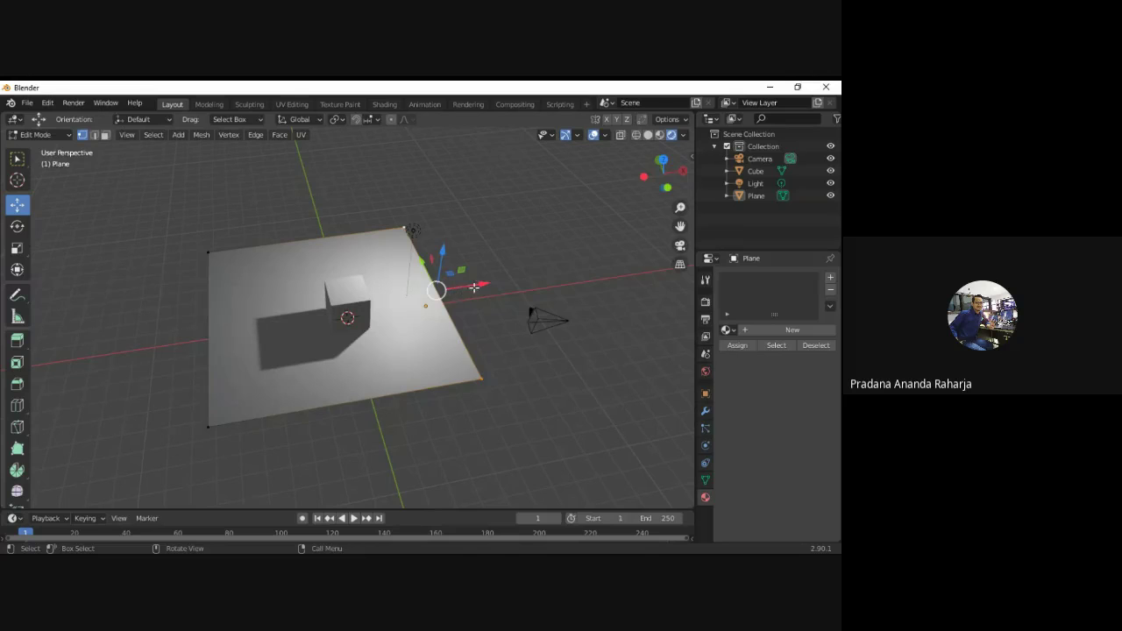
{"action": "left_click_drag", "start_coordinate": [473, 287], "coordinate": [2, 252]}
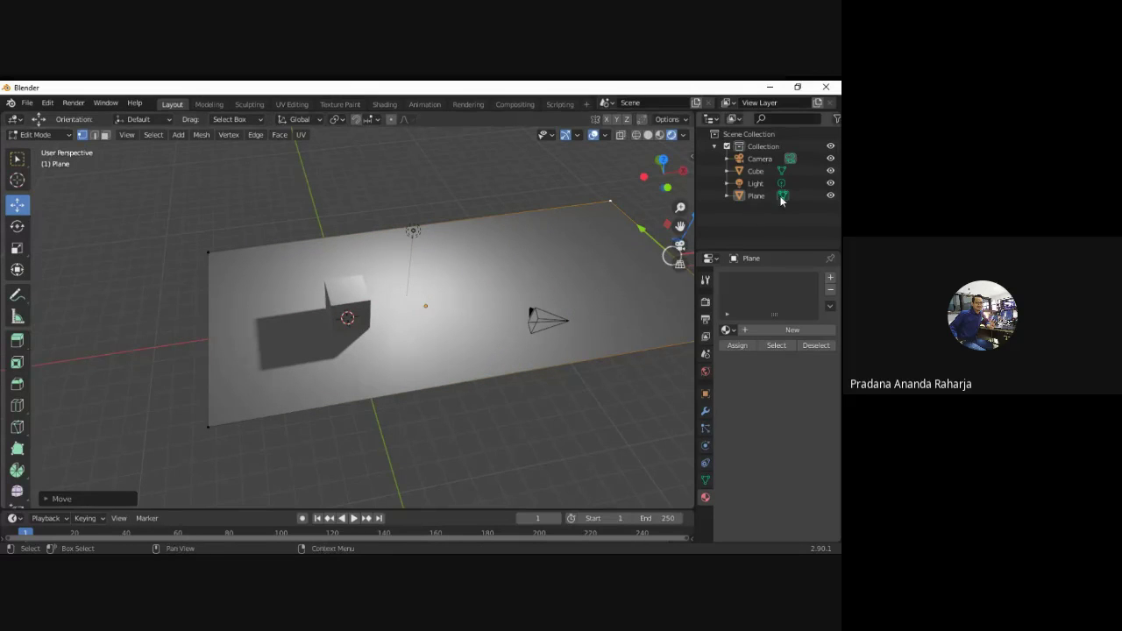
Return to Object Mode and move the light across the floor to the far corner of the extended plane.
{"action": "key", "text": "Tab"}
{"action": "left_click", "coordinate": [412, 232]}
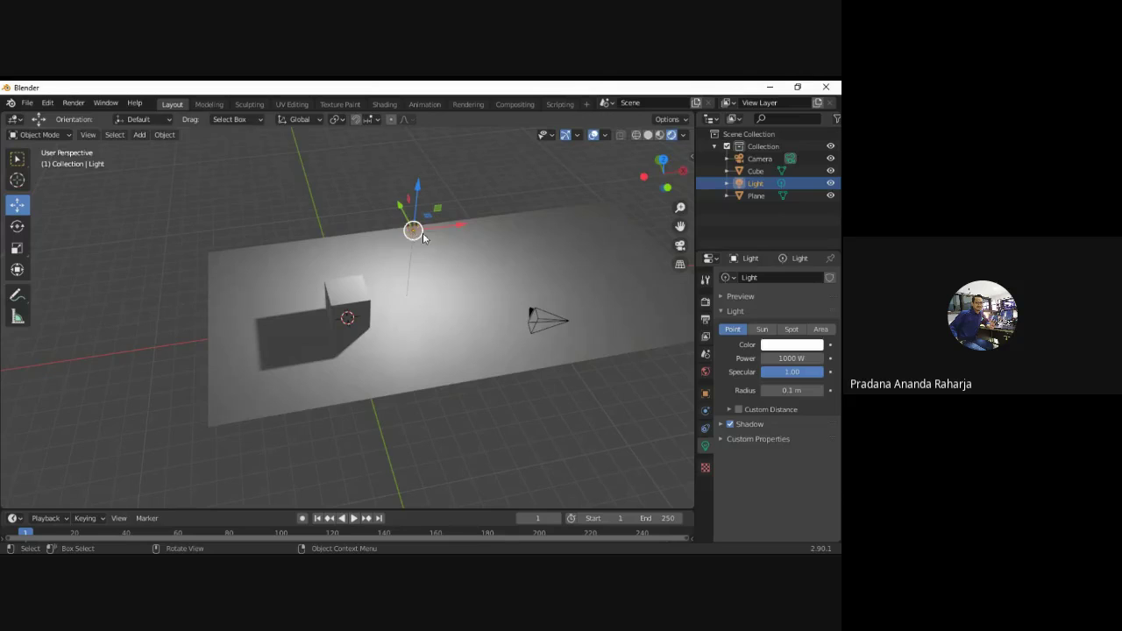
{"action": "left_click_drag", "start_coordinate": [423, 232], "coordinate": [628, 206]}
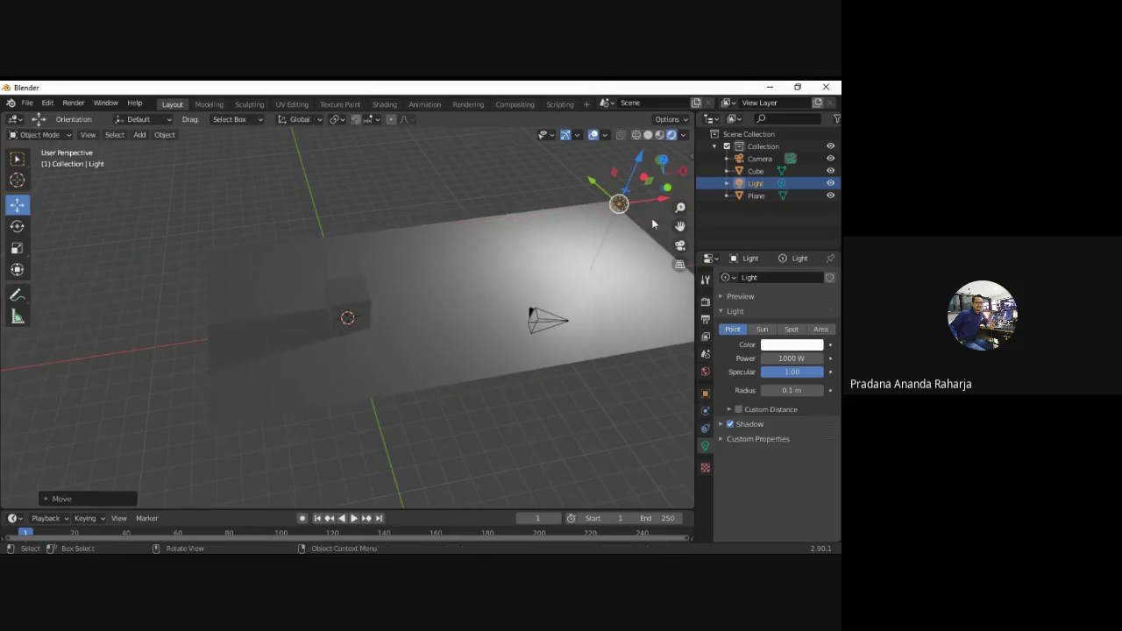
Move the cube along X and back toward the plane's rear edge, placing it near the light.
{"action": "left_click_drag", "start_coordinate": [351, 295], "coordinate": [349, 290]}
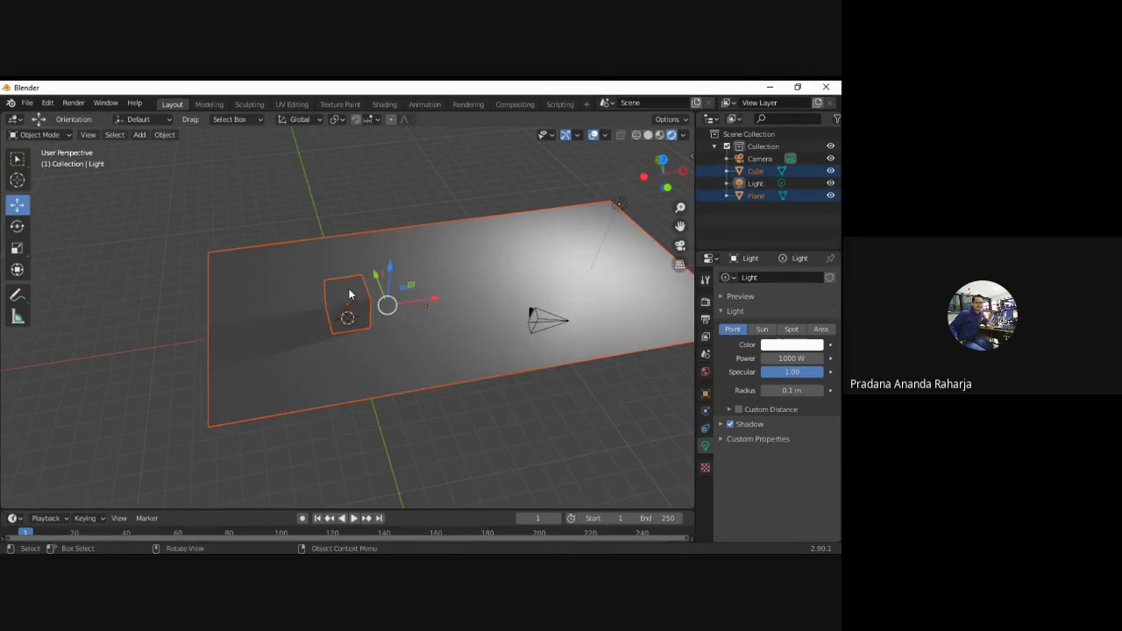
{"action": "left_click", "coordinate": [329, 307]}
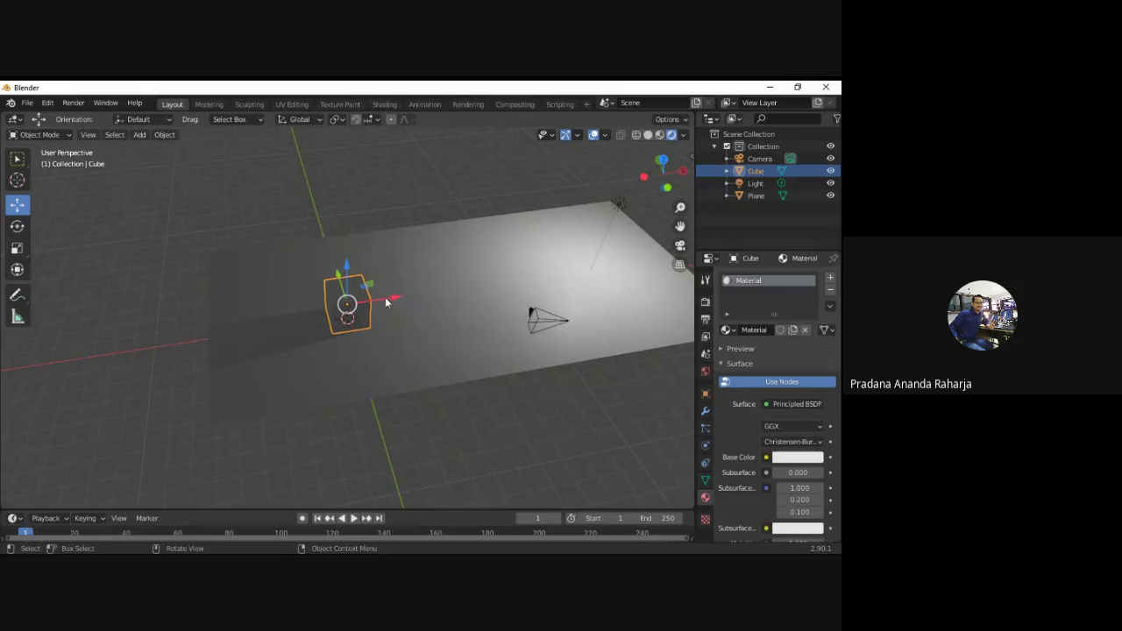
{"action": "left_click_drag", "start_coordinate": [393, 302], "coordinate": [594, 286]}
{"action": "left_click_drag", "start_coordinate": [523, 251], "coordinate": [614, 229]}
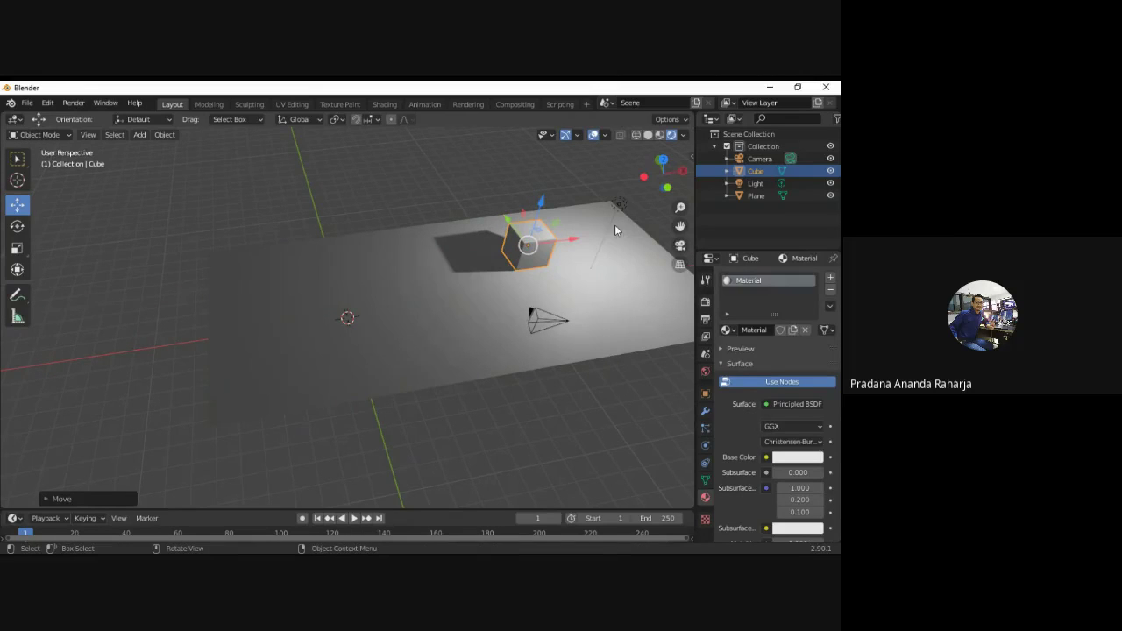
Move the light backward along Y beyond the plane's rear edge and shift it slightly along X.
{"action": "left_click", "coordinate": [618, 205]}
{"action": "key", "text": "g"}
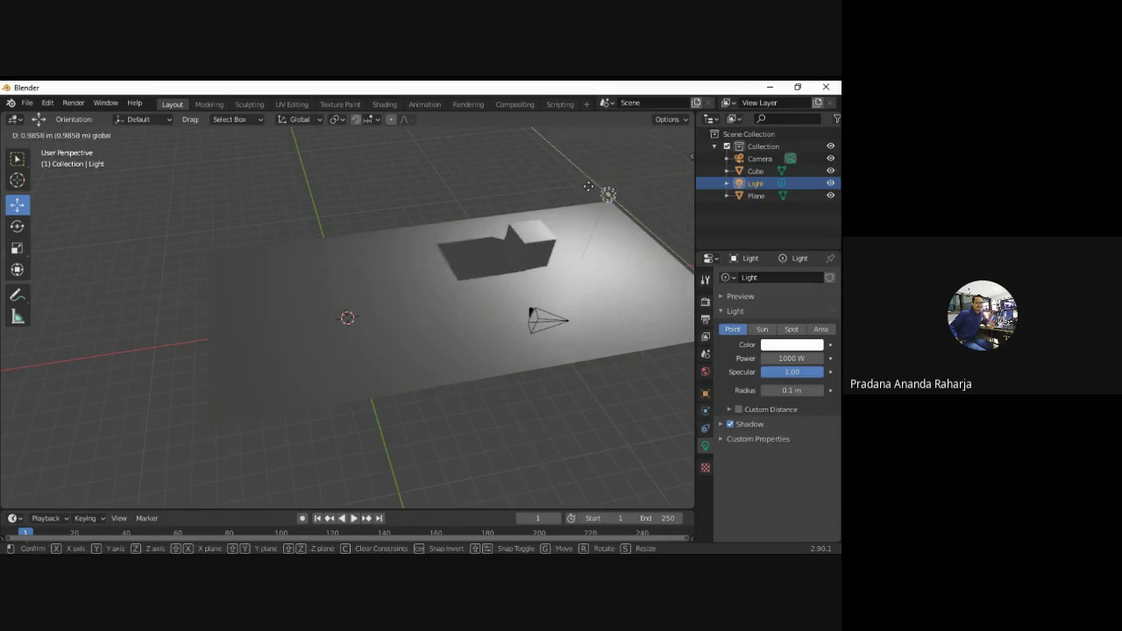
{"action": "left_click", "coordinate": [581, 180]}
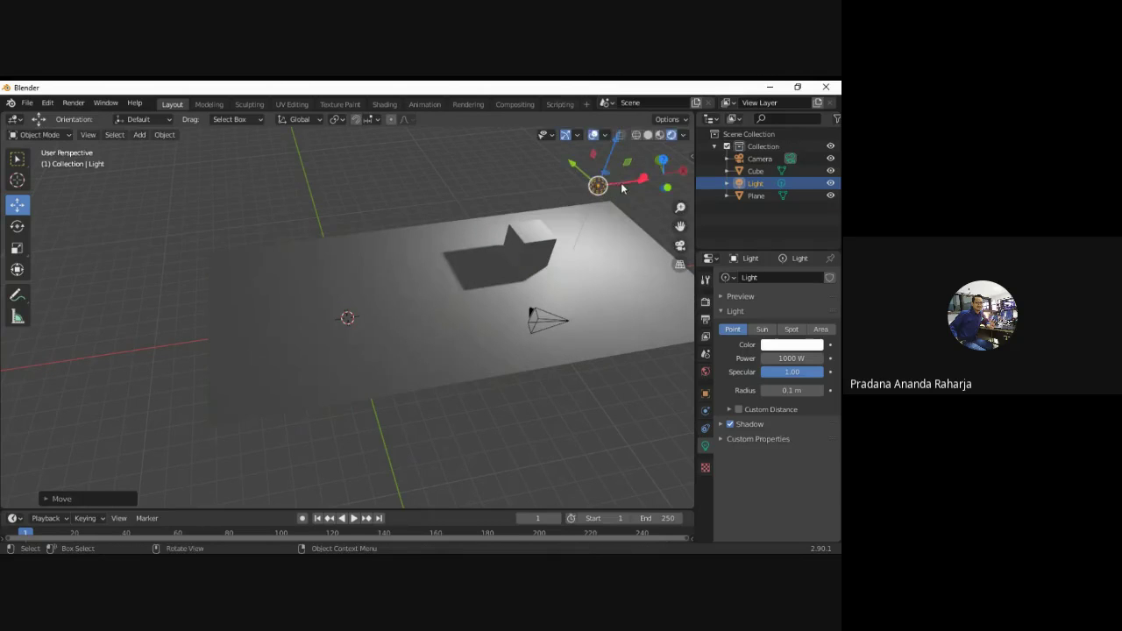
{"action": "left_click_drag", "start_coordinate": [622, 187], "coordinate": [632, 186]}
Move the cube a little further along X toward the light and deselect it.
{"action": "left_click", "coordinate": [550, 233]}
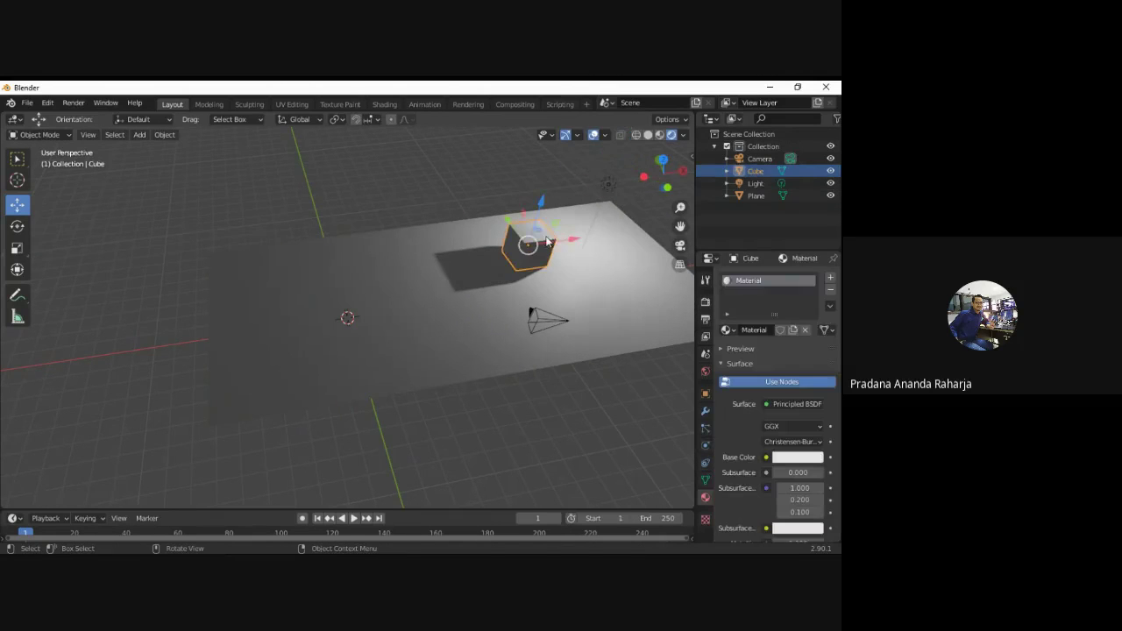
{"action": "left_click_drag", "start_coordinate": [551, 233], "coordinate": [589, 229]}
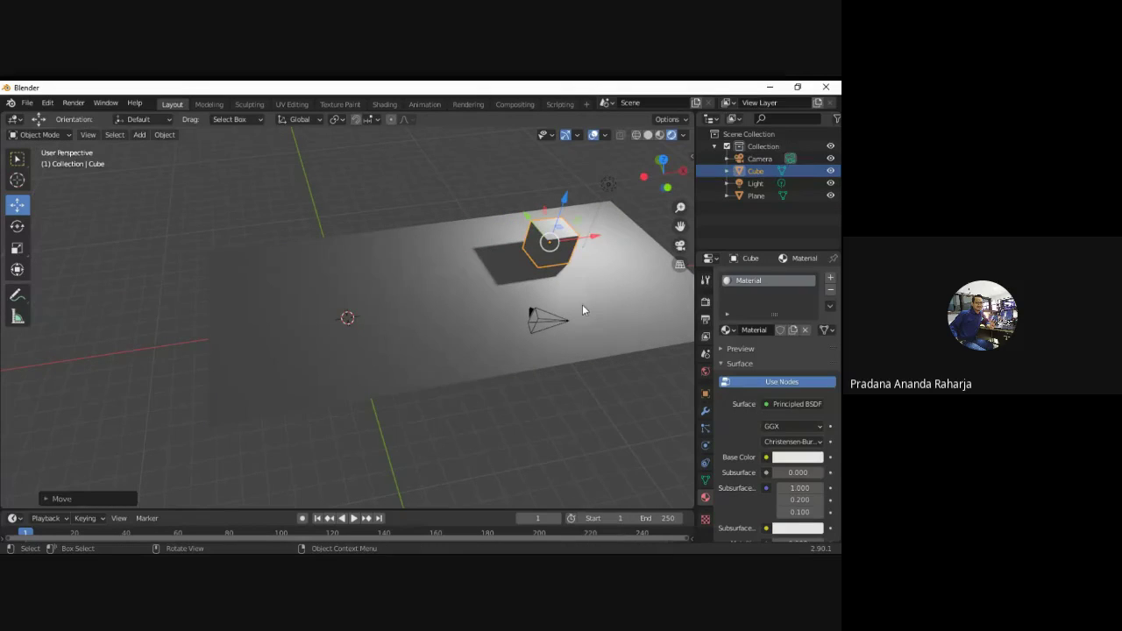
{"action": "left_click", "coordinate": [618, 401]}
Select the camera, look through it to check what it frames, and return to the perspective view.
{"action": "middle_click_drag", "start_coordinate": [593, 386], "coordinate": [533, 395]}
{"action": "left_click", "coordinate": [431, 371]}
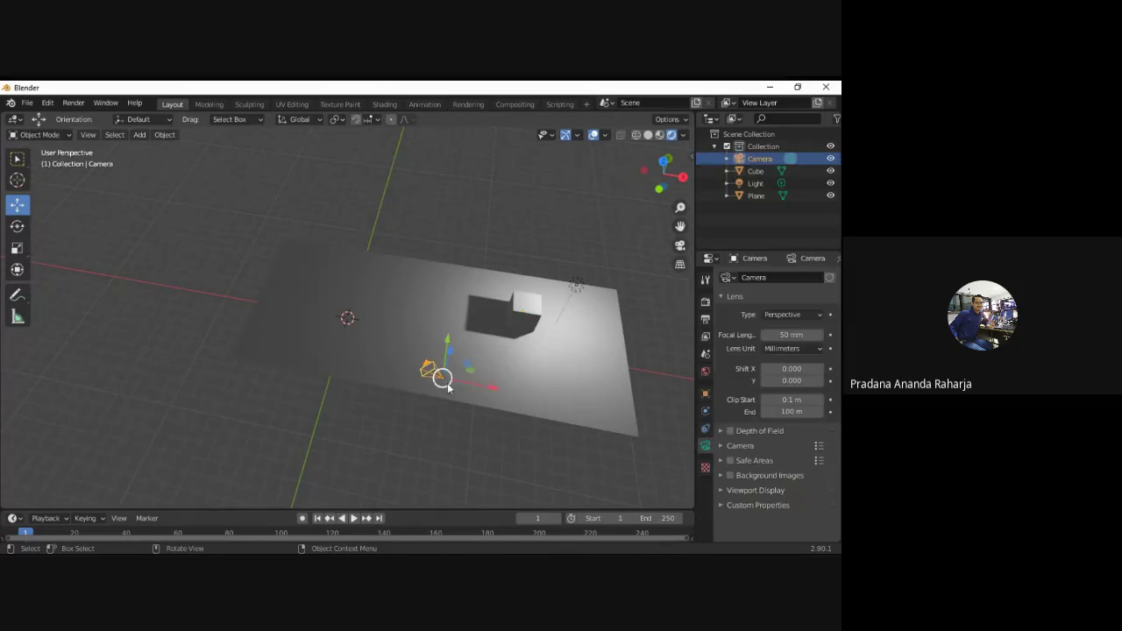
{"action": "left_click", "coordinate": [664, 334]}
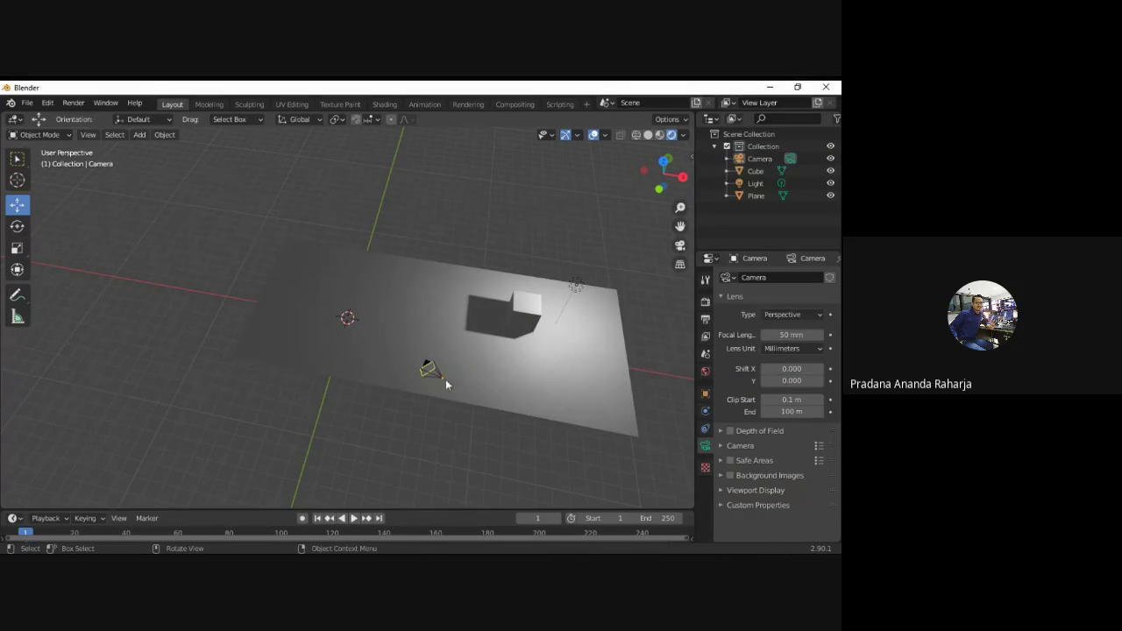
{"action": "left_click", "coordinate": [432, 370]}
{"action": "left_click", "coordinate": [680, 247]}
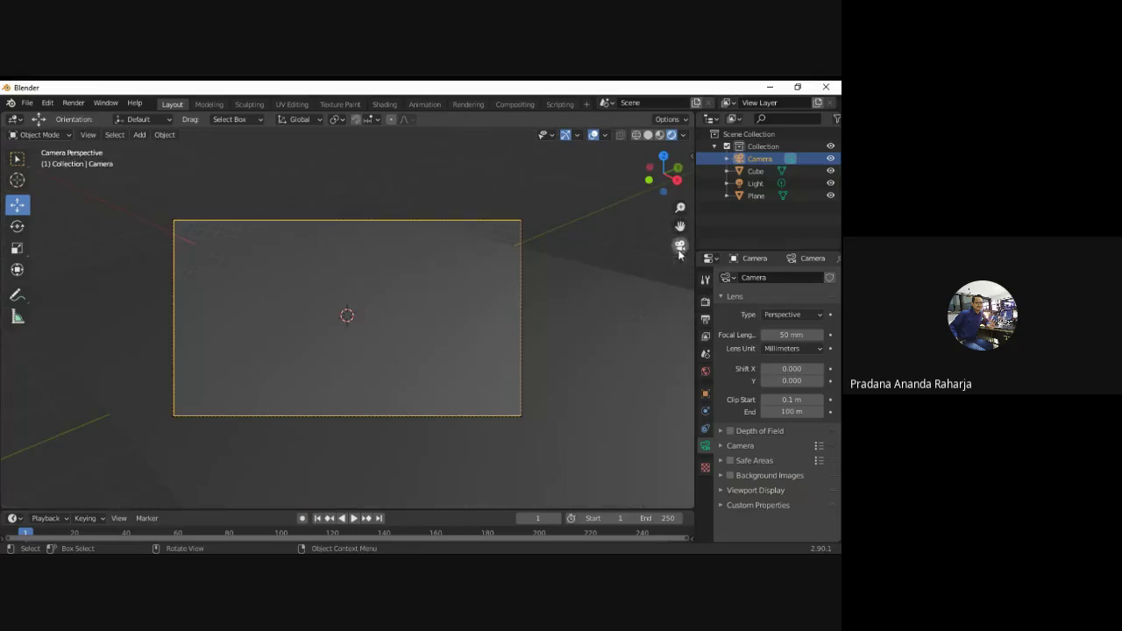
{"action": "left_click", "coordinate": [566, 208]}
{"action": "left_click", "coordinate": [680, 246]}
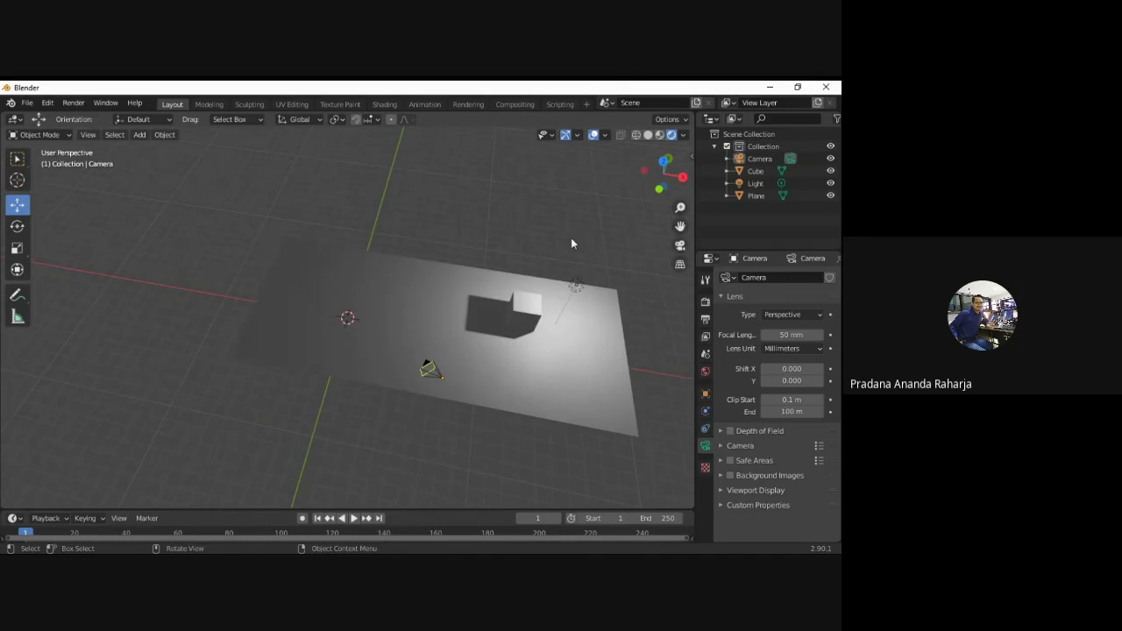
Rotate the camera with the Rotate tool to turn it toward the cube, and check the framing in camera view.
{"action": "left_click", "coordinate": [16, 232]}
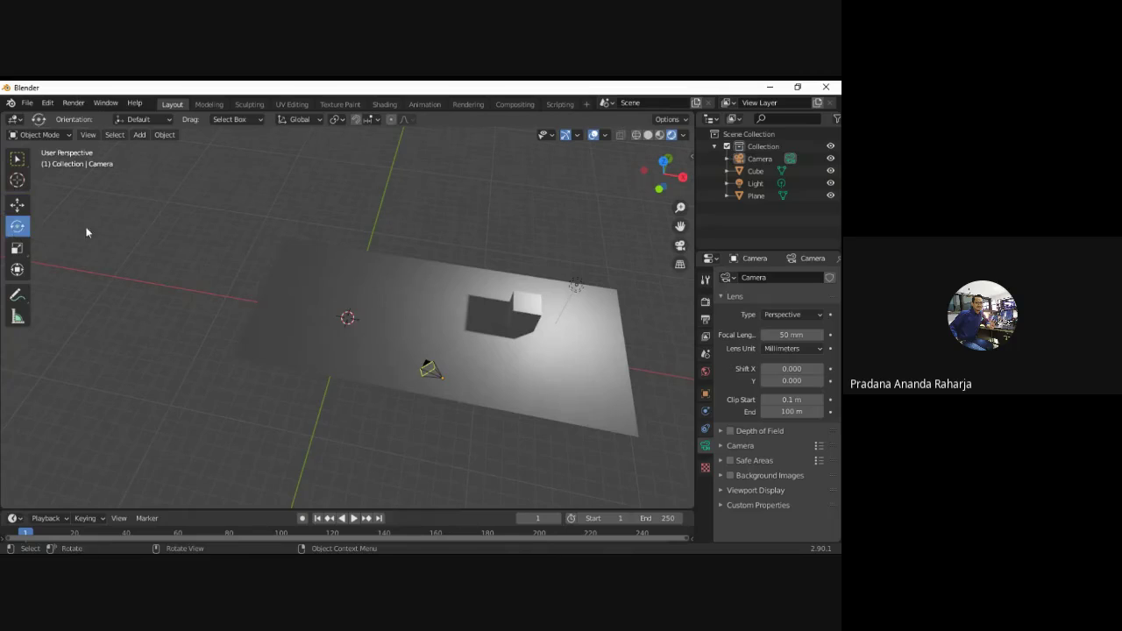
{"action": "left_click", "coordinate": [426, 377]}
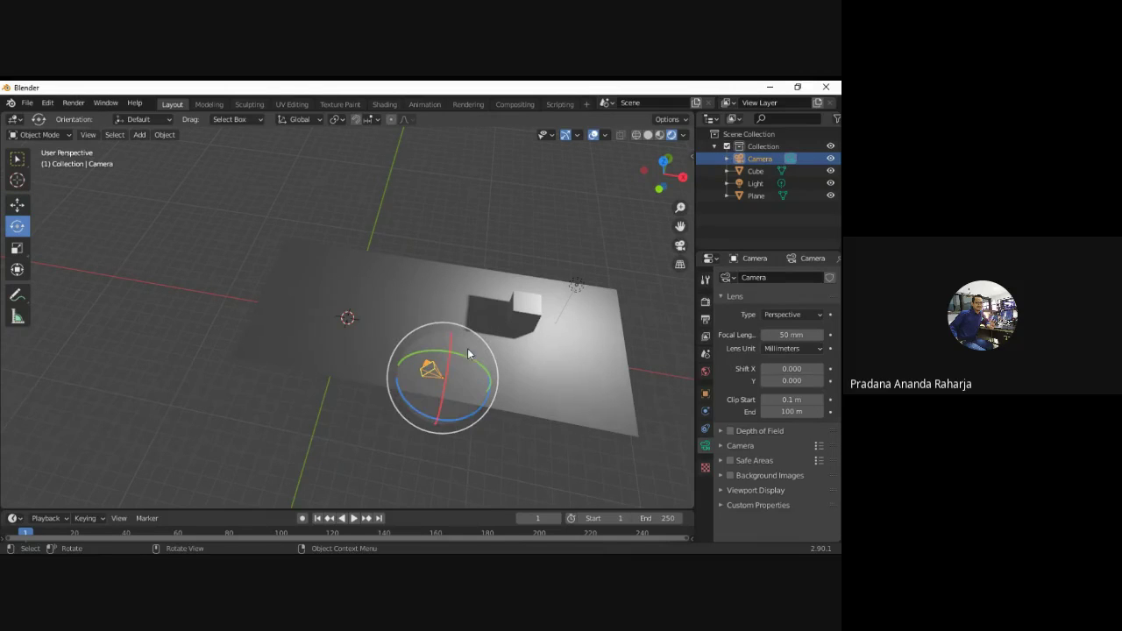
{"action": "left_click_drag", "start_coordinate": [473, 354], "coordinate": [393, 361]}
{"action": "left_click_drag", "start_coordinate": [440, 375], "coordinate": [443, 377]}
{"action": "scroll", "coordinate": [495, 390], "scroll_direction": "up", "scroll_amount": 4}
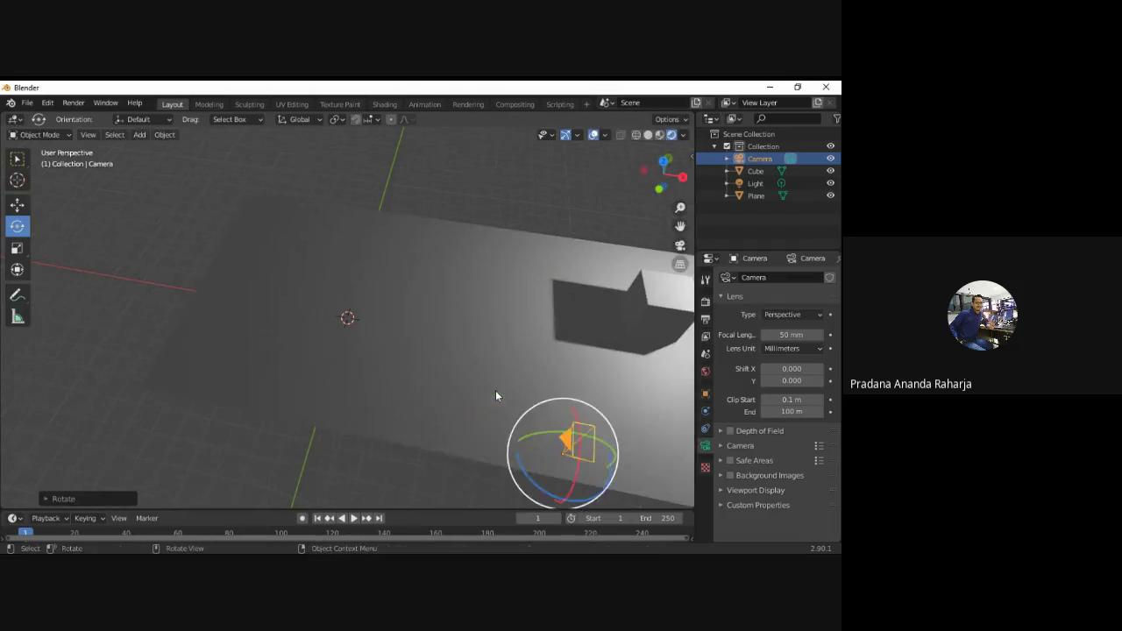
{"action": "left_click_drag", "start_coordinate": [580, 433], "coordinate": [595, 412]}
{"action": "left_click_drag", "start_coordinate": [603, 496], "coordinate": [601, 392]}
{"action": "middle_click_drag", "start_coordinate": [601, 392], "coordinate": [673, 259]}
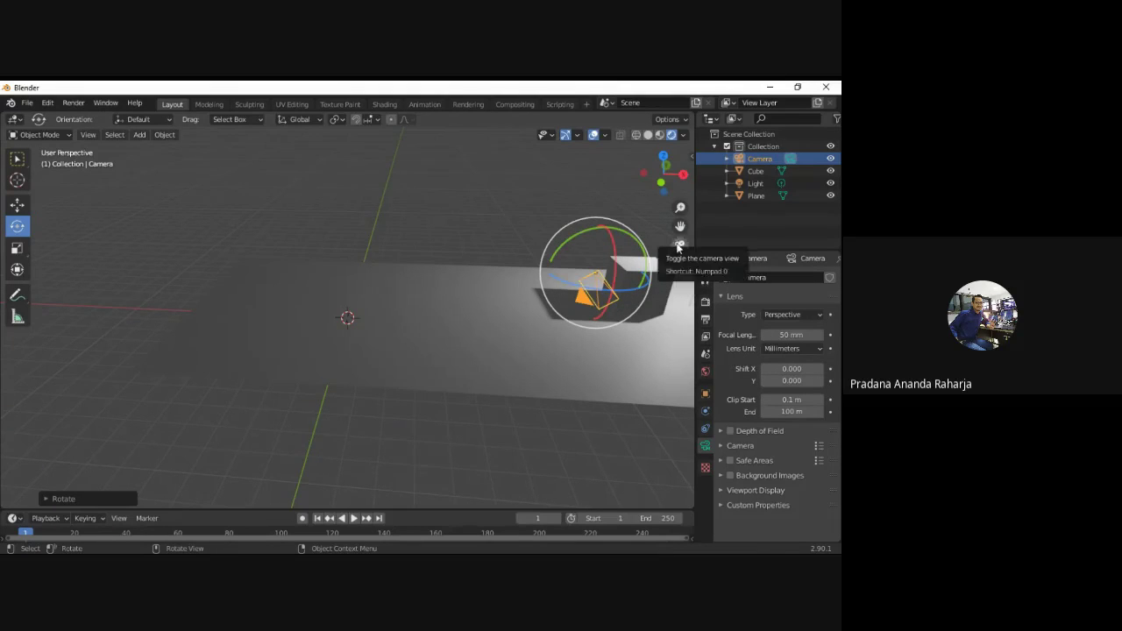
{"action": "left_click", "coordinate": [679, 246]}
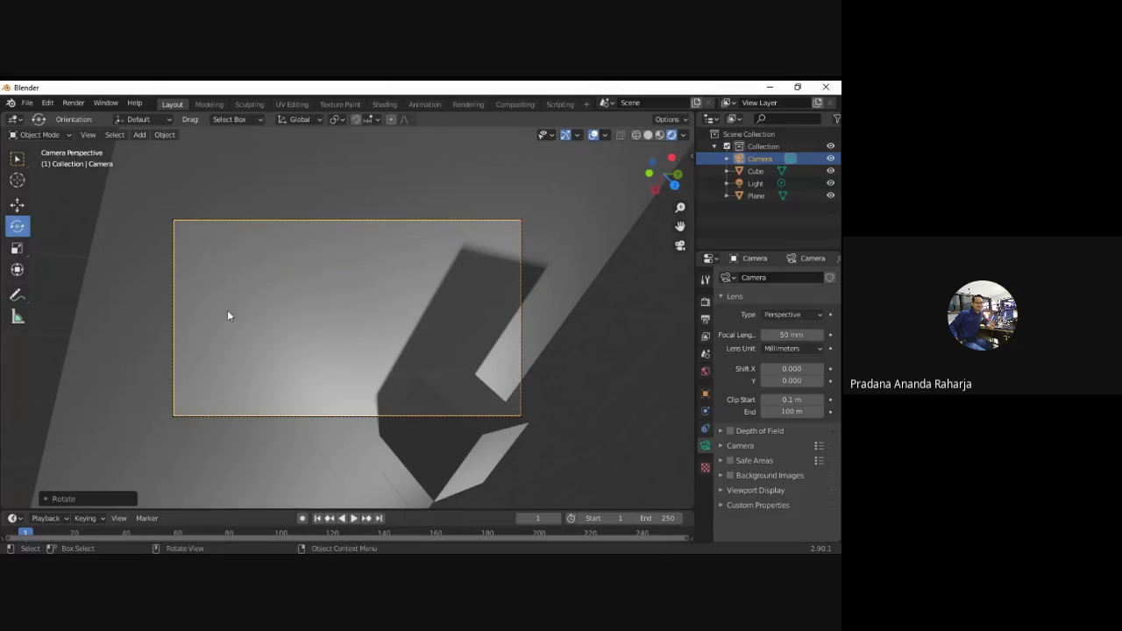
Leave the camera view and re-aim the camera with several rotations, starting about the global X axis.
{"action": "middle_click_drag", "start_coordinate": [374, 389], "coordinate": [491, 390]}
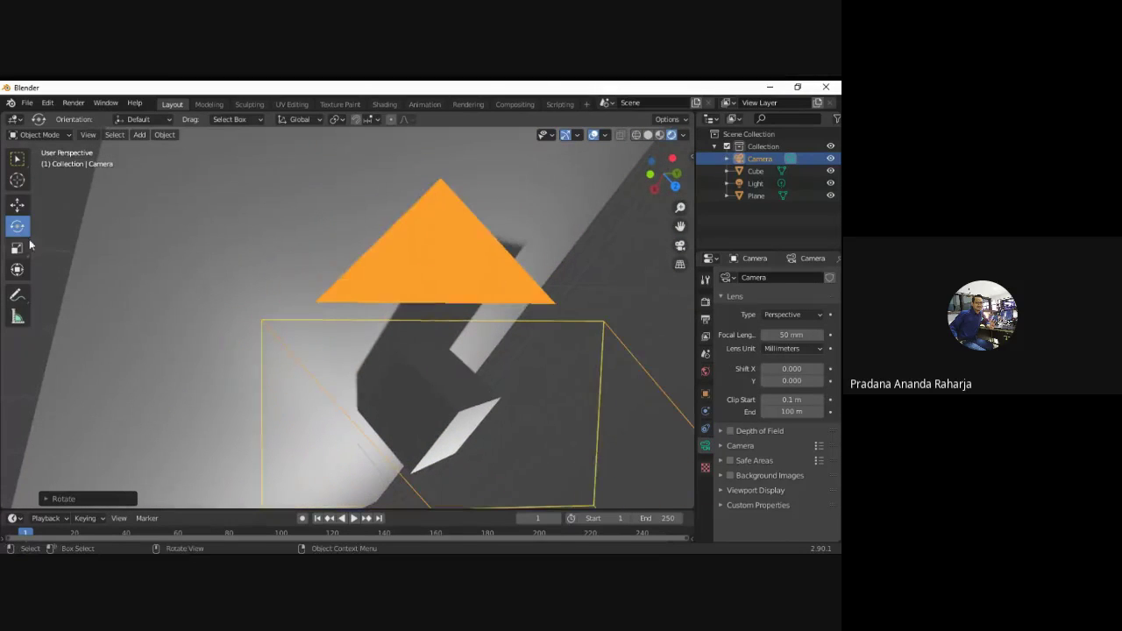
{"action": "left_click", "coordinate": [679, 246]}
{"action": "middle_click_drag", "start_coordinate": [546, 326], "coordinate": [465, 276]}
{"action": "left_click_drag", "start_coordinate": [514, 225], "coordinate": [304, 367]}
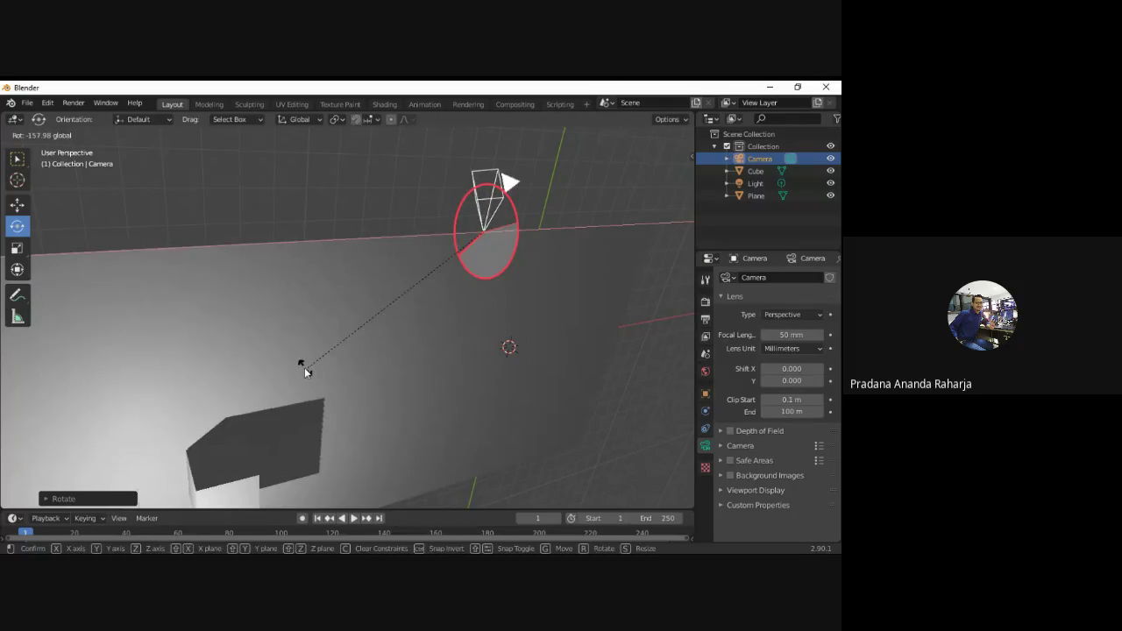
{"action": "left_click_drag", "start_coordinate": [515, 207], "coordinate": [458, 310]}
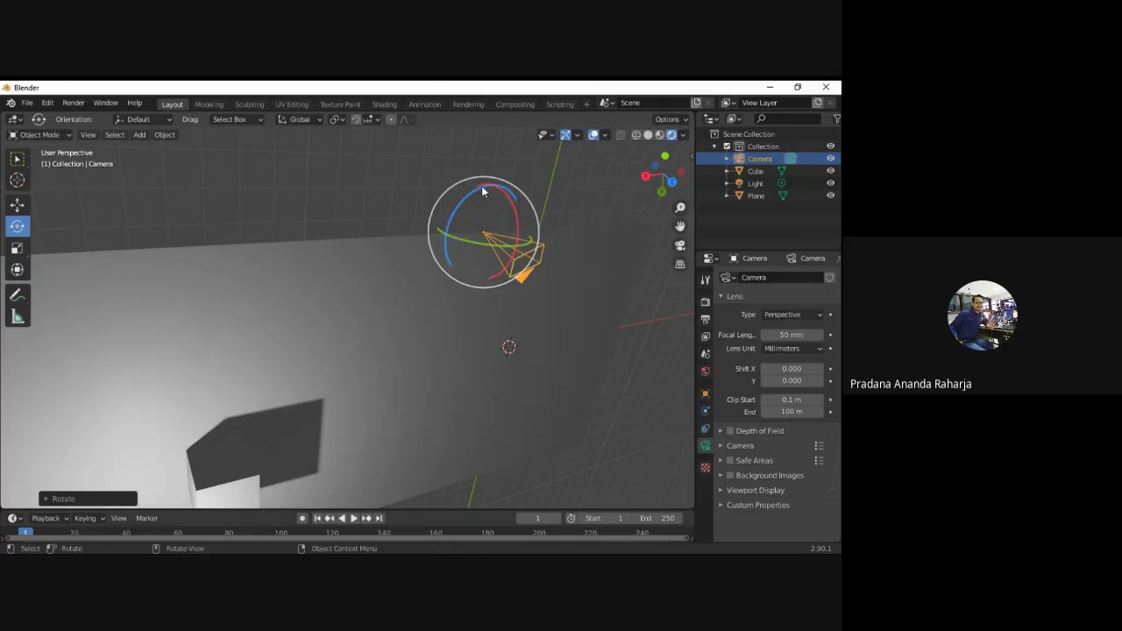
{"action": "left_click_drag", "start_coordinate": [481, 186], "coordinate": [371, 194]}
{"action": "left_click_drag", "start_coordinate": [525, 249], "coordinate": [548, 250]}
Rotate the camera about the global Y axis to correct its roll relative to the floor.
{"action": "middle_click_drag", "start_coordinate": [549, 250], "coordinate": [453, 285]}
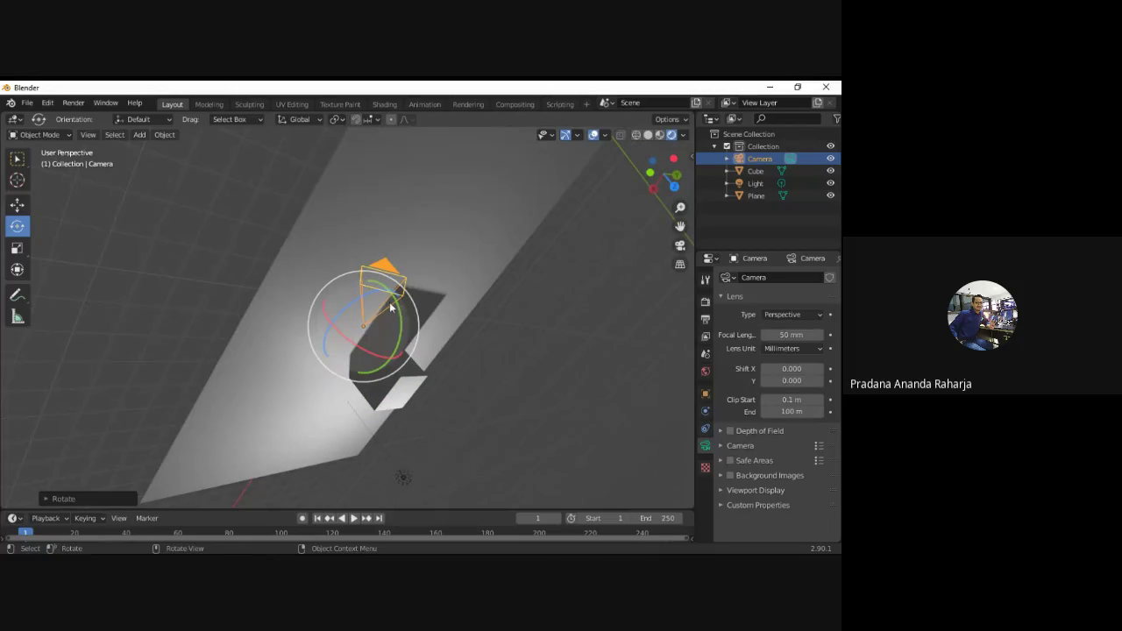
{"action": "left_click_drag", "start_coordinate": [391, 307], "coordinate": [398, 459]}
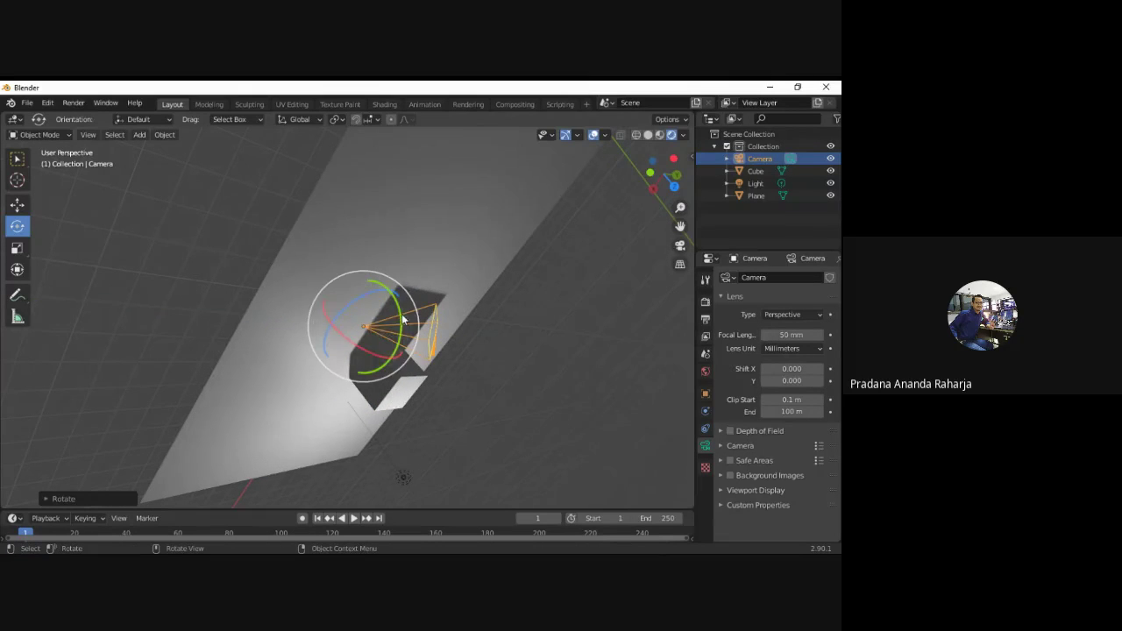
{"action": "left_click_drag", "start_coordinate": [401, 319], "coordinate": [370, 308]}
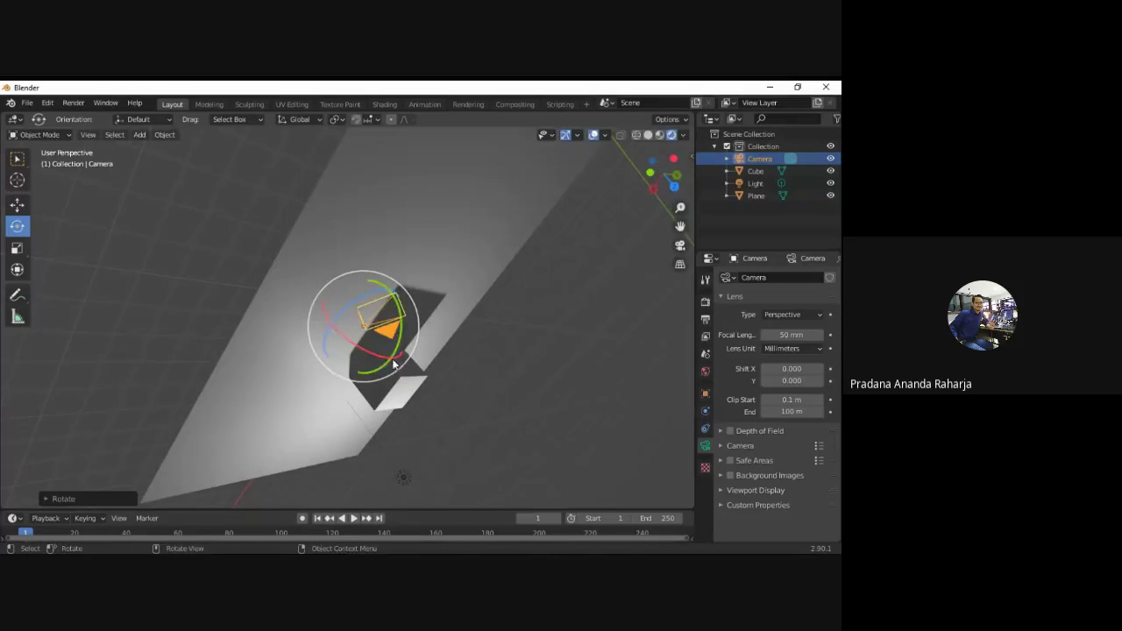
{"action": "left_click_drag", "start_coordinate": [394, 365], "coordinate": [382, 347]}
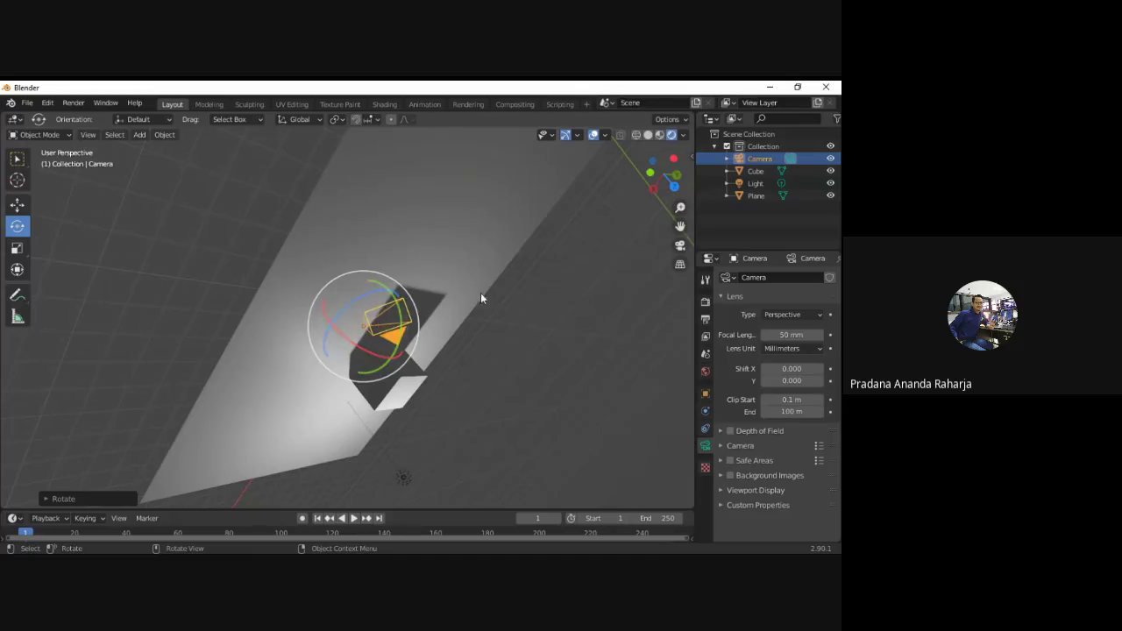
Fine-tune the camera's rotation, look through the camera to check the cube's framing, and deselect the camera.
{"action": "middle_click_drag", "start_coordinate": [518, 333], "coordinate": [467, 298]}
{"action": "middle_click_drag", "start_coordinate": [652, 382], "coordinate": [36, 303]}
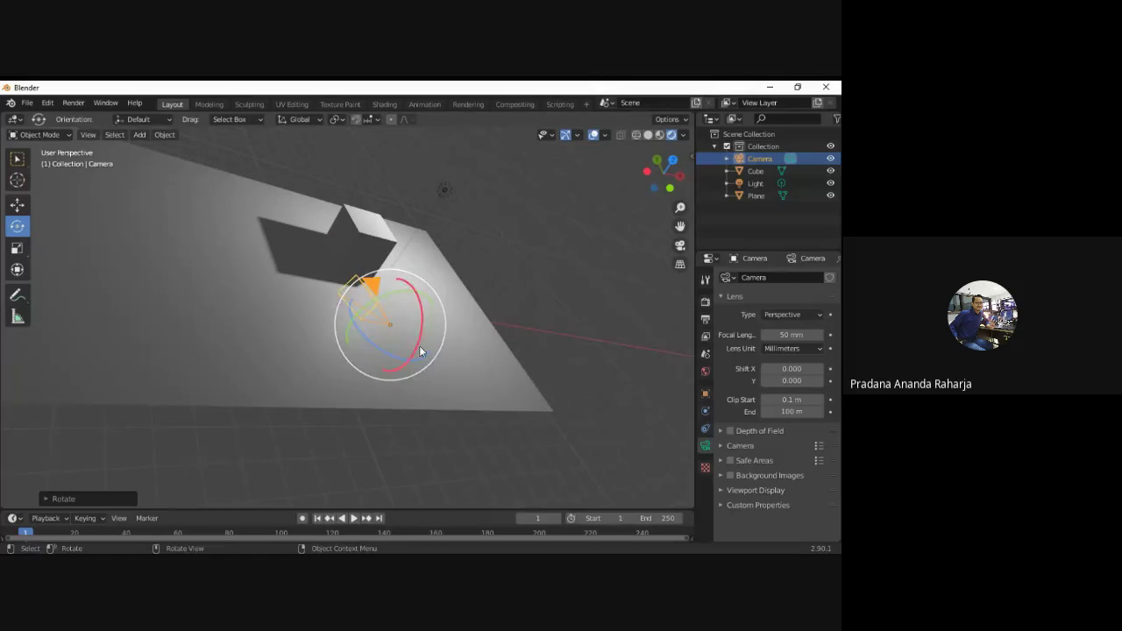
{"action": "left_click_drag", "start_coordinate": [422, 358], "coordinate": [417, 362]}
{"action": "middle_click_drag", "start_coordinate": [416, 362], "coordinate": [567, 360]}
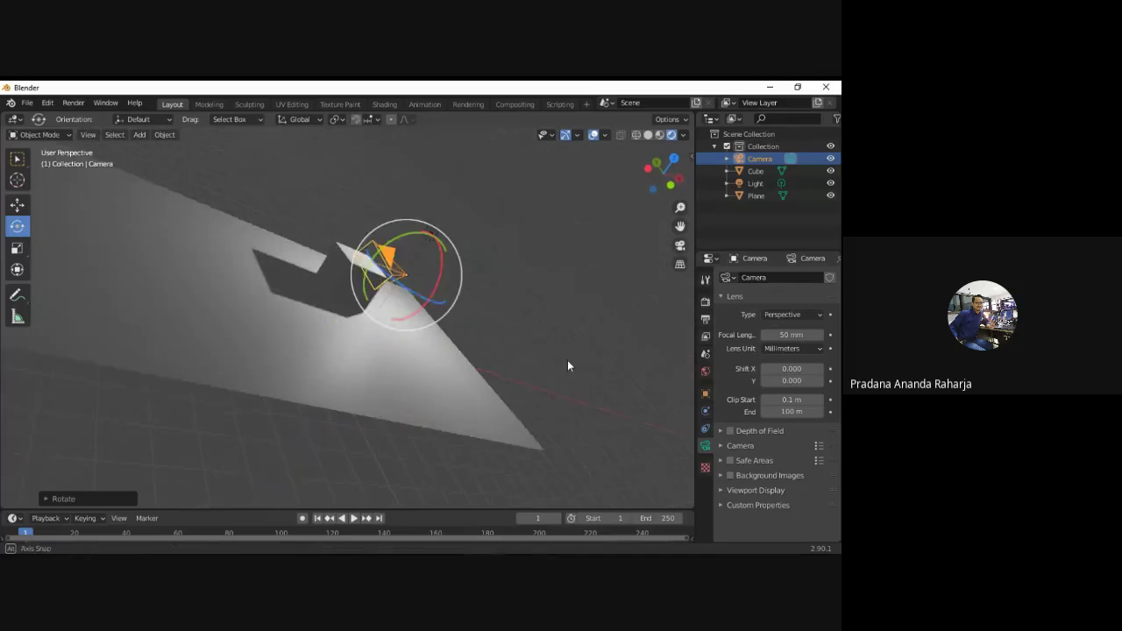
{"action": "left_click", "coordinate": [679, 245]}
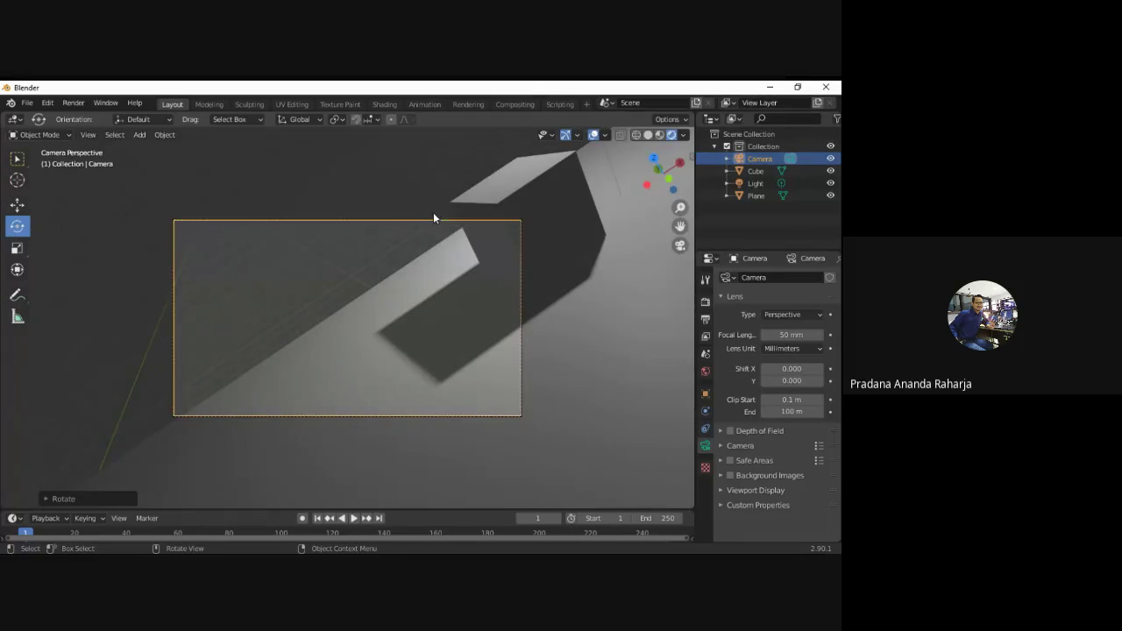
{"action": "left_click", "coordinate": [366, 213]}
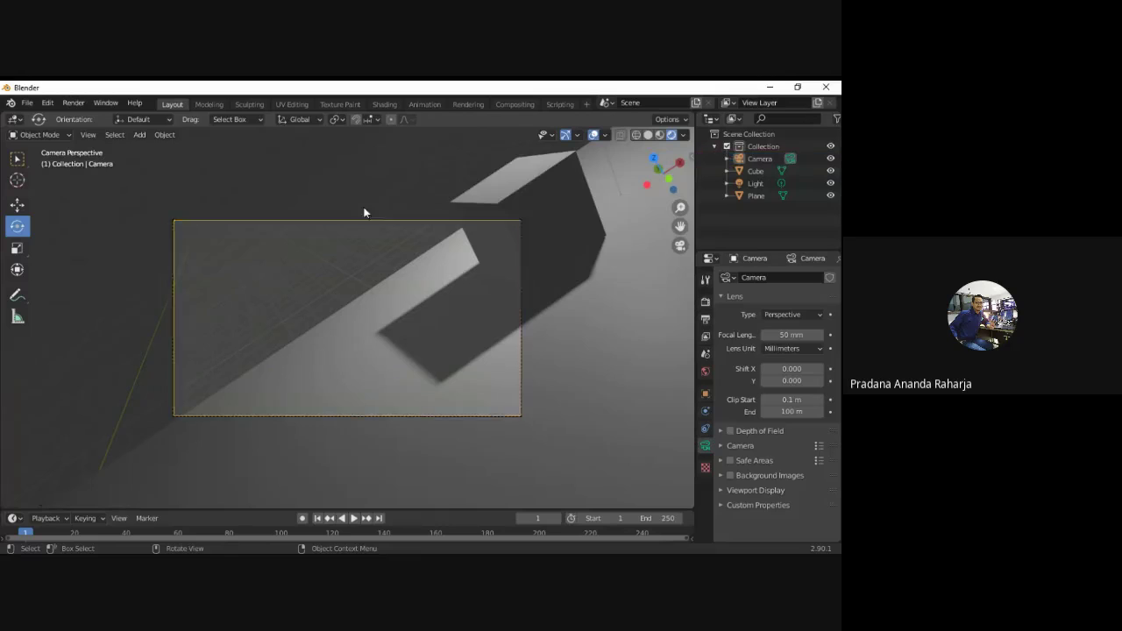
Reduce the camera's clip end distance to 99.5 m.
{"action": "scroll", "coordinate": [380, 227], "scroll_direction": "down", "scroll_amount": 5}
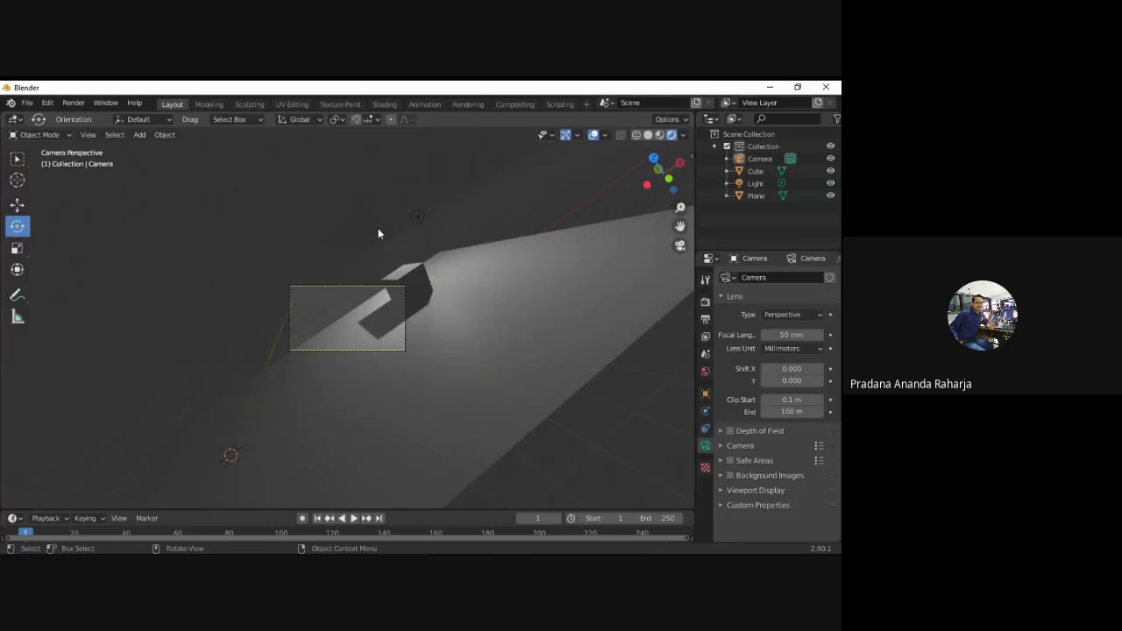
{"action": "scroll", "coordinate": [378, 228], "scroll_direction": "up", "scroll_amount": 5}
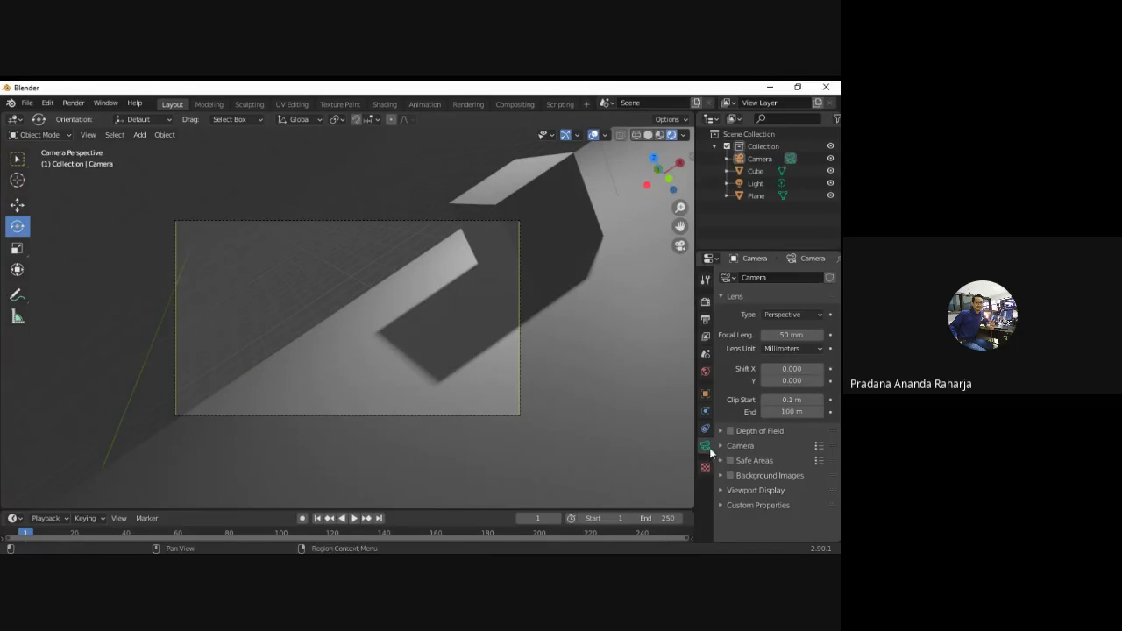
{"action": "left_click", "coordinate": [766, 415]}
{"action": "left_click", "coordinate": [767, 415]}
{"action": "left_click", "coordinate": [767, 415]}
{"action": "left_click", "coordinate": [767, 416]}
{"action": "left_click", "coordinate": [767, 415]}
Lower the camera's focal length in small decrements to 18 mm so the whole cube and its shadow fit the frame.
{"action": "left_click", "coordinate": [764, 335]}
{"action": "left_click", "coordinate": [764, 335]}
{"action": "left_click", "coordinate": [764, 335]}
{"action": "left_click", "coordinate": [764, 335]}
{"action": "left_click", "coordinate": [764, 335]}
{"action": "left_click", "coordinate": [764, 334]}
{"action": "left_click", "coordinate": [765, 334]}
{"action": "left_click", "coordinate": [764, 335]}
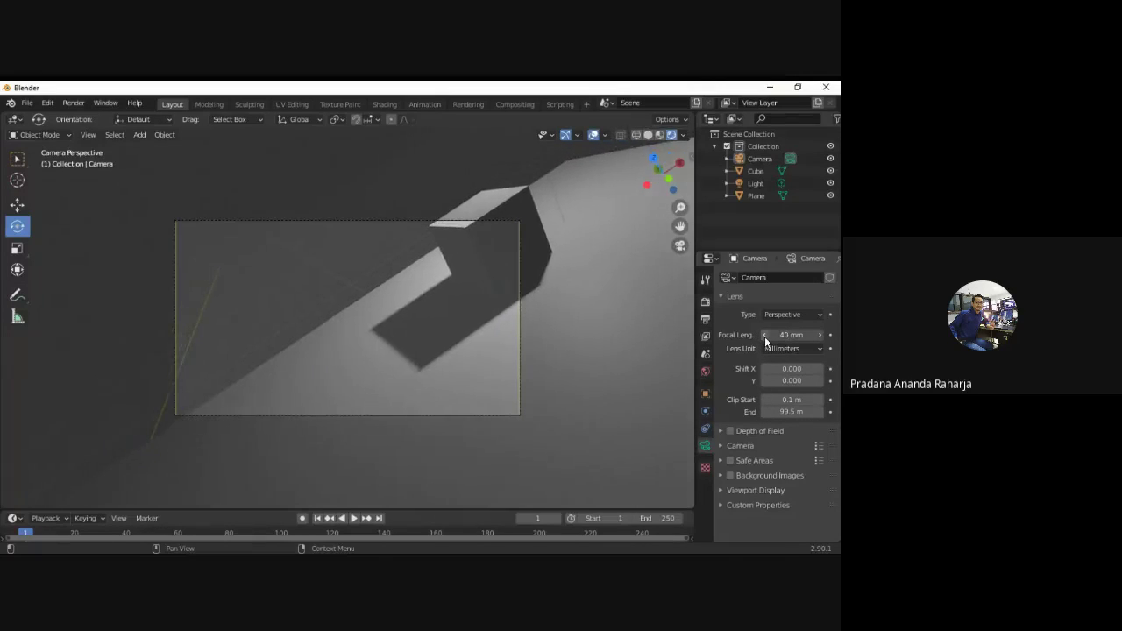
{"action": "left_click", "coordinate": [764, 335]}
{"action": "left_click", "coordinate": [764, 335]}
{"action": "left_click", "coordinate": [764, 335]}
{"action": "left_click", "coordinate": [764, 335]}
{"action": "left_click", "coordinate": [764, 335]}
{"action": "left_click", "coordinate": [764, 334]}
{"action": "left_click", "coordinate": [764, 335]}
{"action": "left_click", "coordinate": [764, 335]}
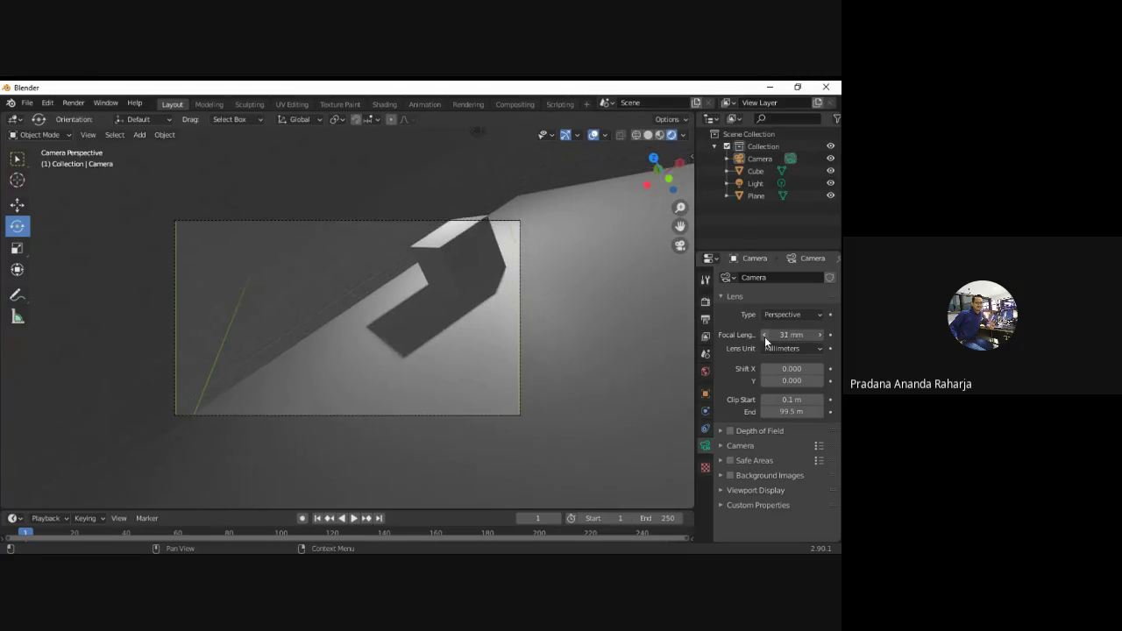
{"action": "left_click", "coordinate": [764, 335]}
{"action": "left_click", "coordinate": [765, 335]}
{"action": "left_click", "coordinate": [764, 335]}
{"action": "left_click", "coordinate": [764, 335]}
{"action": "left_click", "coordinate": [764, 334]}
{"action": "left_click", "coordinate": [764, 334]}
{"action": "left_click", "coordinate": [764, 334]}
{"action": "left_click", "coordinate": [764, 334]}
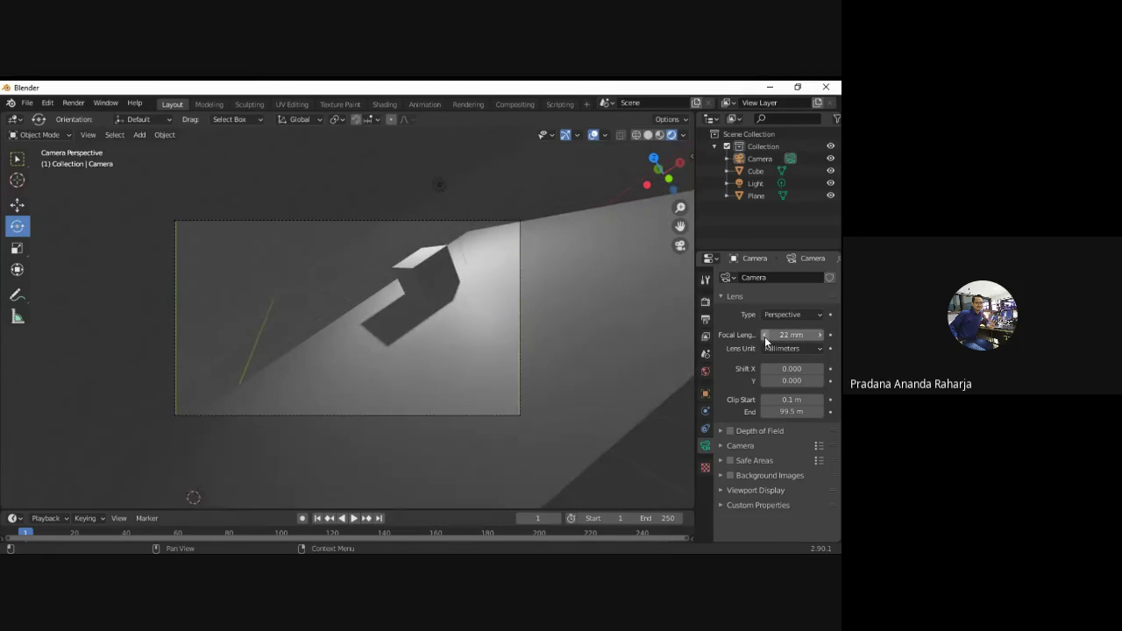
{"action": "left_click", "coordinate": [764, 335]}
{"action": "left_click", "coordinate": [765, 335]}
{"action": "left_click", "coordinate": [765, 335]}
{"action": "left_click", "coordinate": [764, 335]}
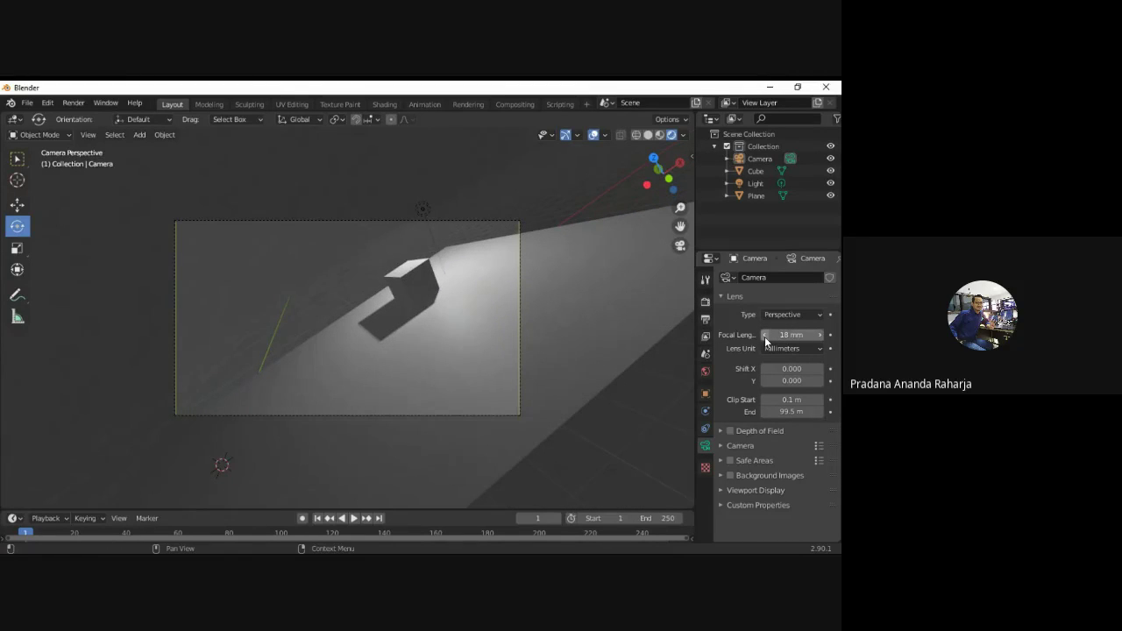
Try camera focal lengths below 13 mm and bring the value back up to 18 mm.
{"action": "left_click", "coordinate": [764, 336]}
{"action": "left_click", "coordinate": [764, 336]}
{"action": "left_click", "coordinate": [764, 336]}
{"action": "left_click", "coordinate": [764, 336]}
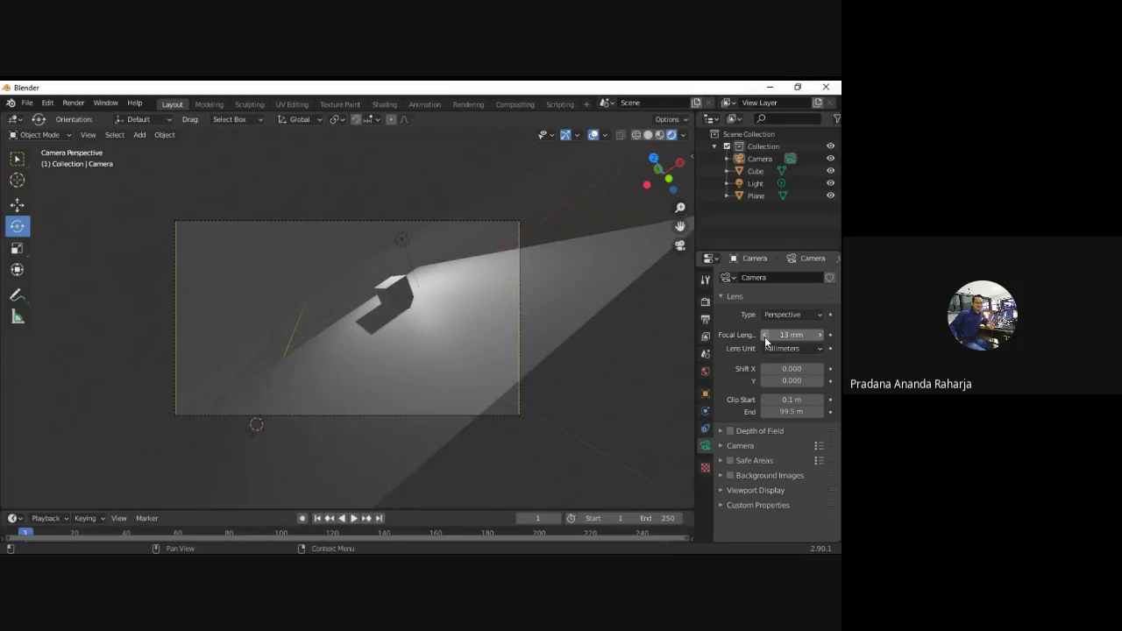
{"action": "left_click", "coordinate": [764, 336]}
{"action": "left_click", "coordinate": [764, 335]}
{"action": "left_click", "coordinate": [764, 336]}
{"action": "left_click", "coordinate": [820, 334]}
{"action": "left_click", "coordinate": [819, 335]}
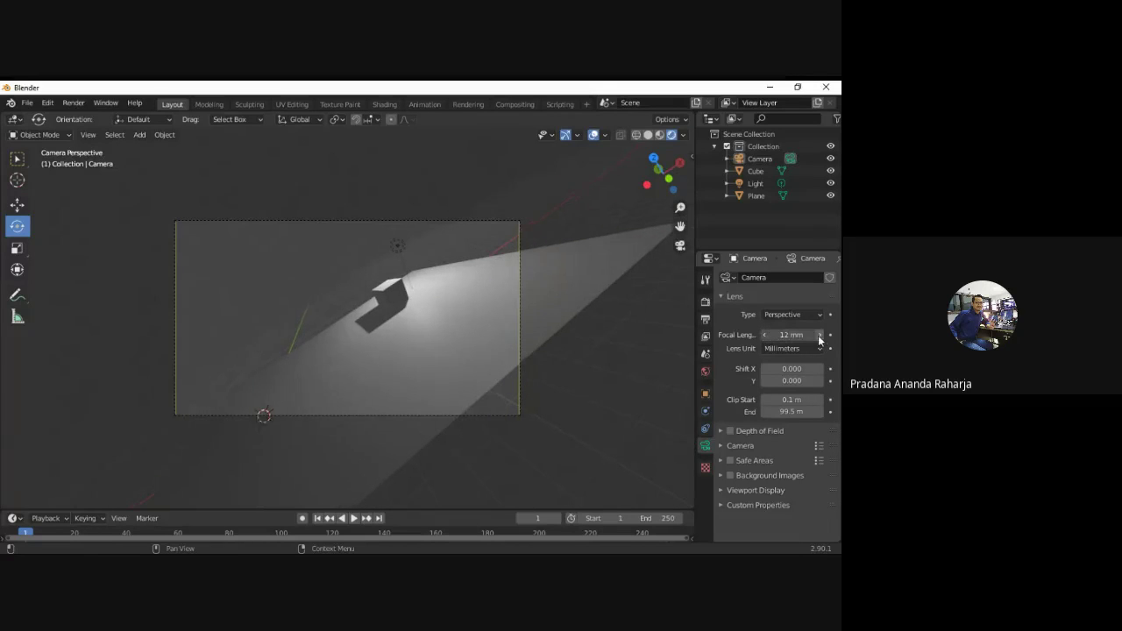
{"action": "left_click", "coordinate": [819, 335]}
{"action": "left_click", "coordinate": [819, 334]}
{"action": "left_click", "coordinate": [820, 335]}
{"action": "left_click", "coordinate": [820, 334]}
{"action": "left_click", "coordinate": [819, 335]}
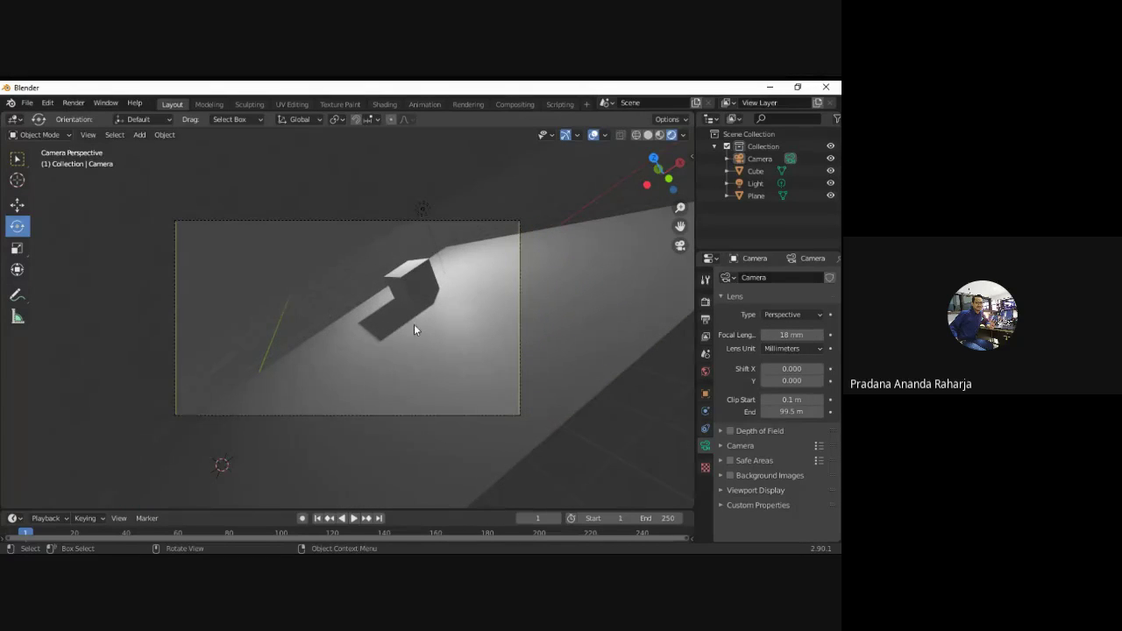
Leave the camera view and look over the whole scene from above with the floor plane deselected.
{"action": "scroll", "coordinate": [581, 217], "scroll_direction": "down", "scroll_amount": 3}
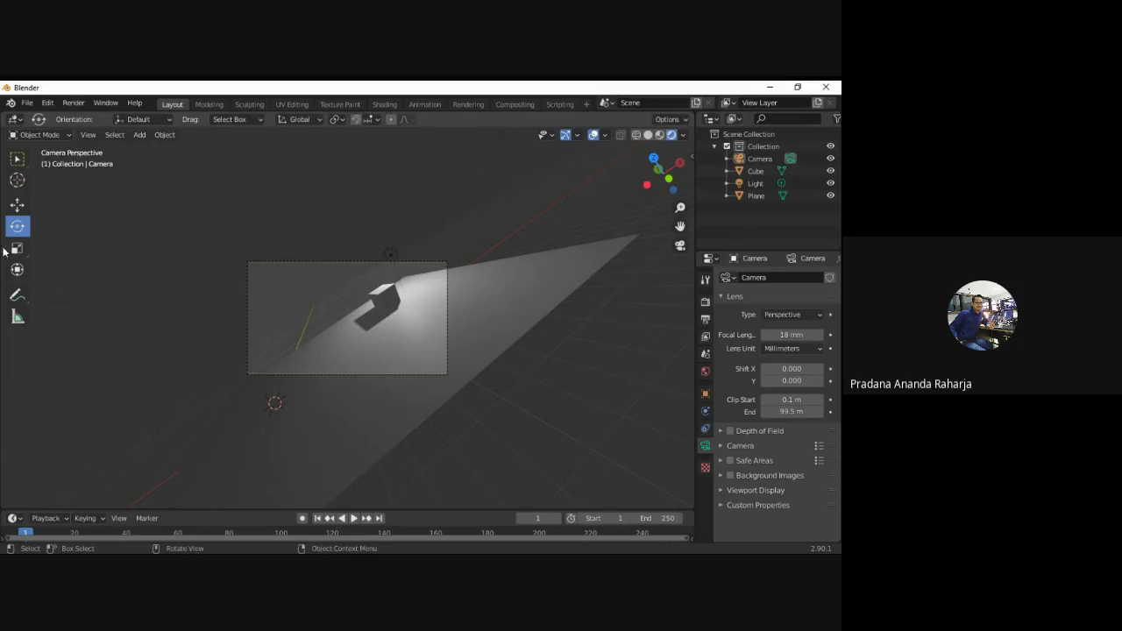
{"action": "scroll", "coordinate": [488, 359], "scroll_direction": "down", "scroll_amount": 1}
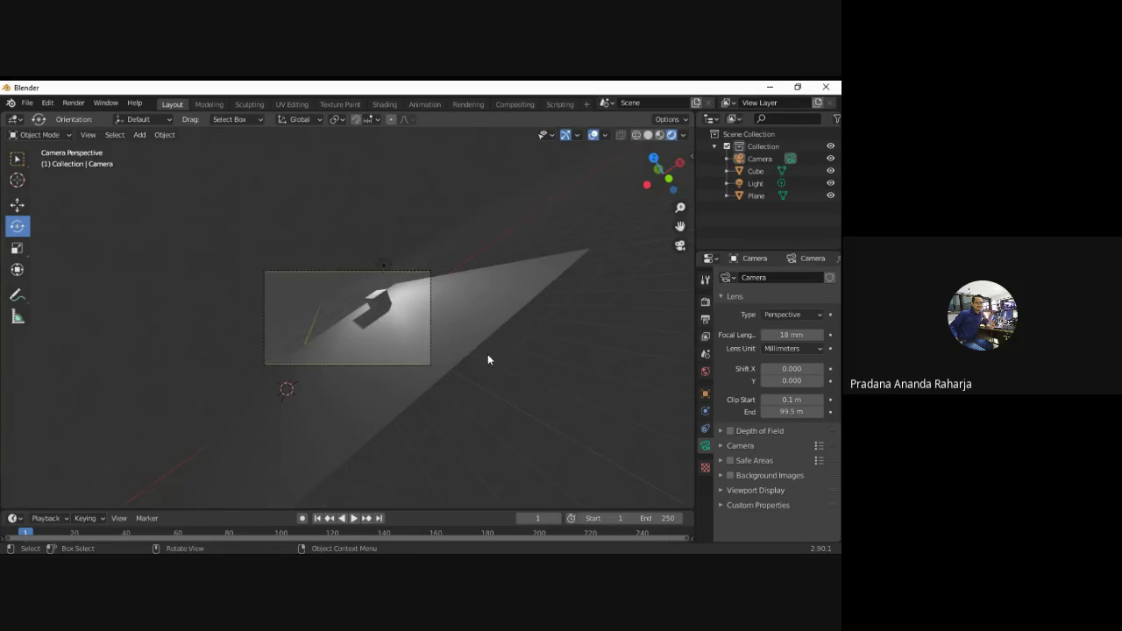
{"action": "left_click", "coordinate": [358, 318]}
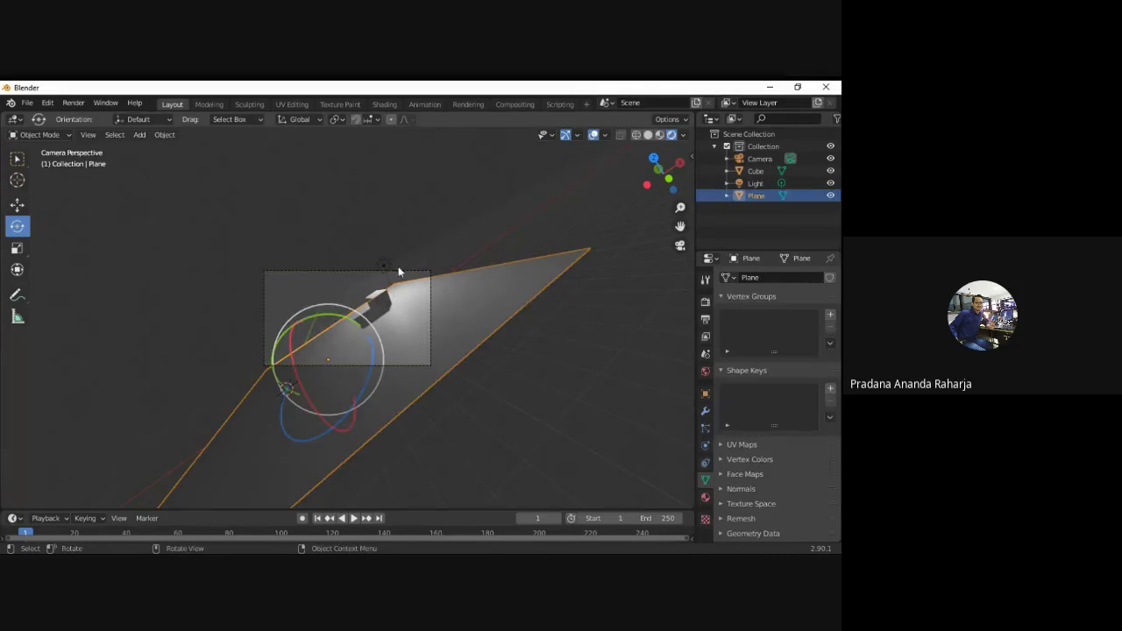
{"action": "left_click", "coordinate": [571, 311]}
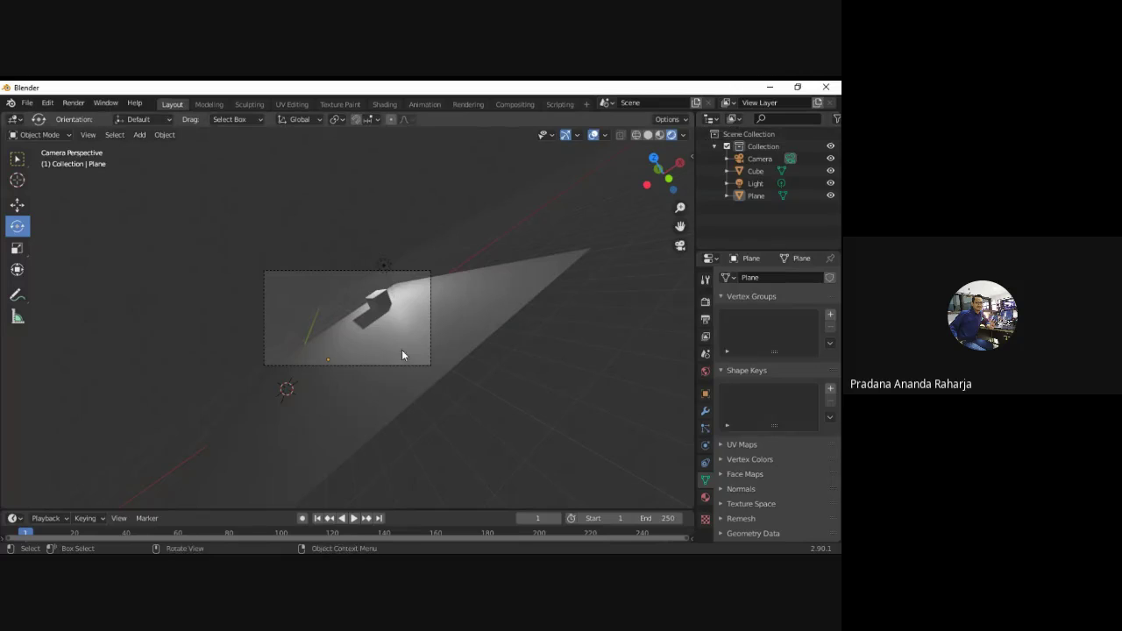
{"action": "left_click", "coordinate": [558, 281]}
{"action": "left_click", "coordinate": [679, 245]}
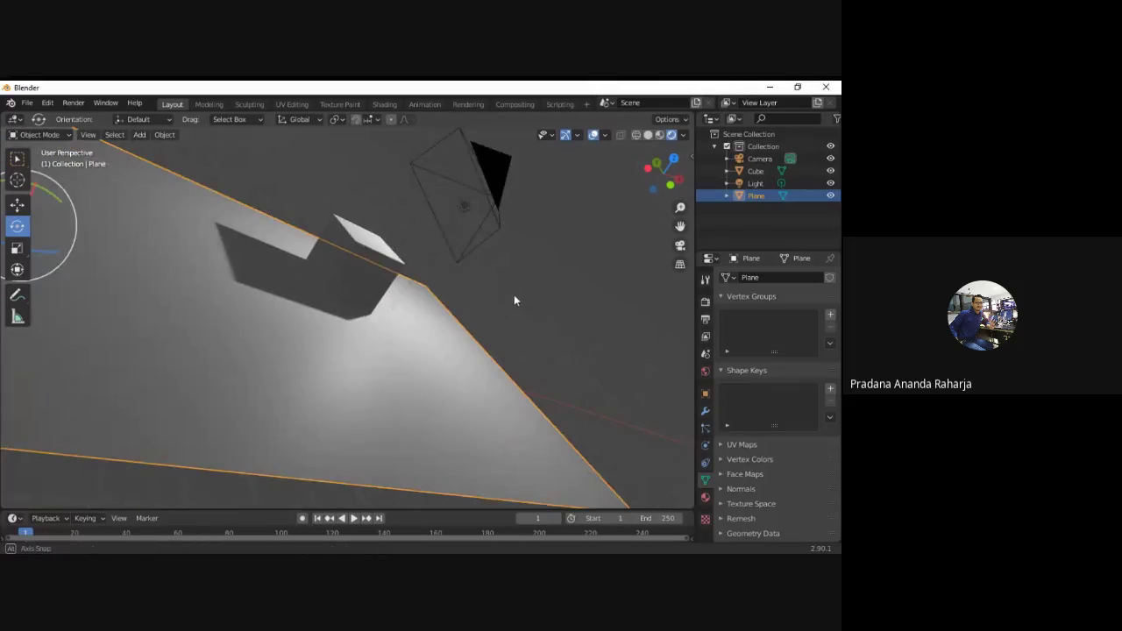
{"action": "middle_click_drag", "start_coordinate": [514, 303], "coordinate": [266, 326]}
{"action": "left_click", "coordinate": [112, 306]}
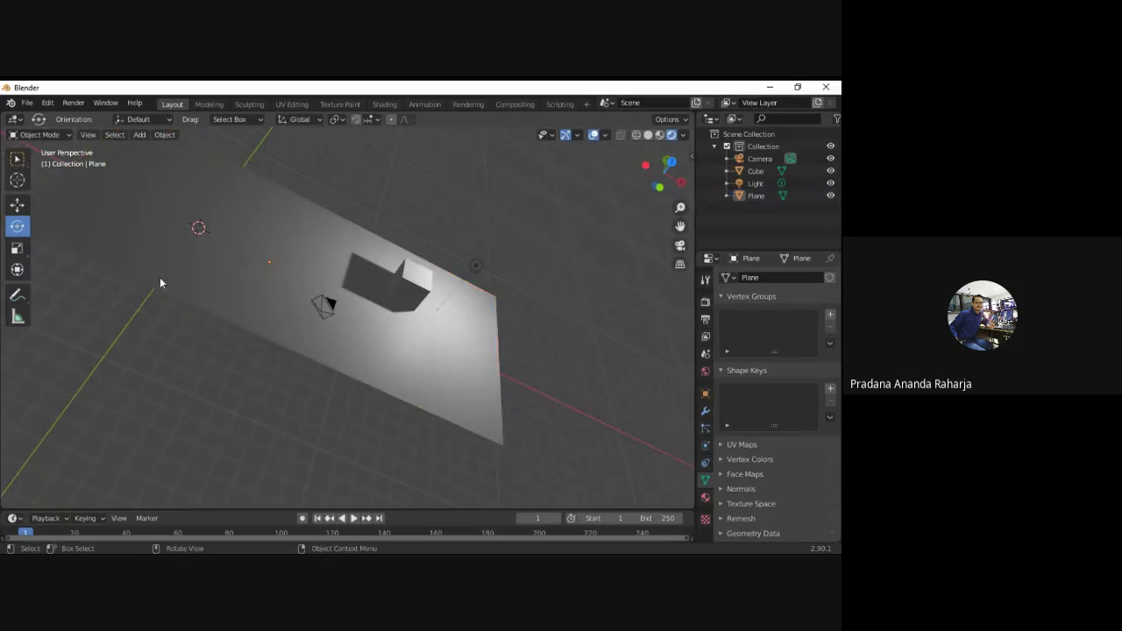
Add a Sun light to the scene.
{"action": "middle_click_drag", "start_coordinate": [199, 339], "coordinate": [202, 312]}
{"action": "key", "text": "shift+a"}
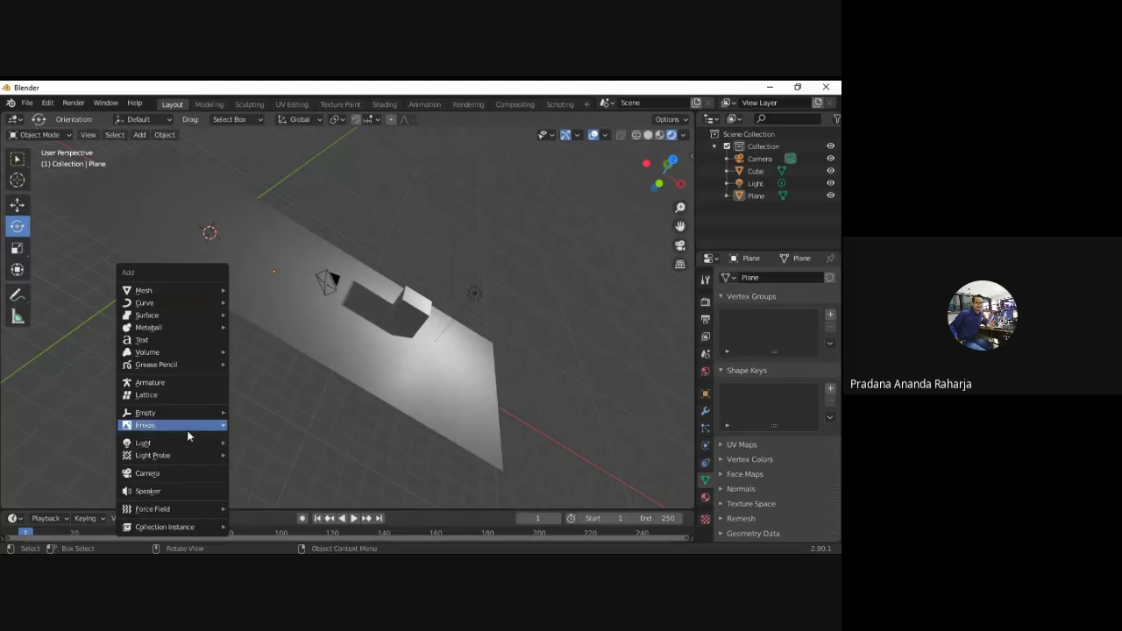
{"action": "mouse_move", "coordinate": [189, 442]}
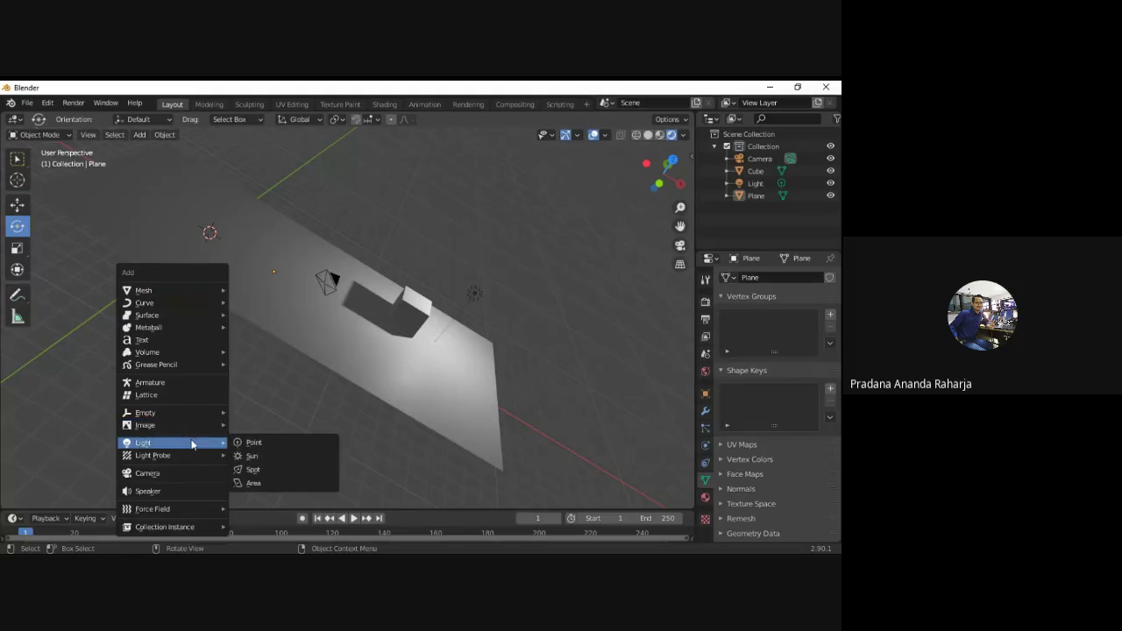
{"action": "left_click", "coordinate": [258, 462]}
{"action": "key", "text": "r"}
{"action": "key", "text": "x"}
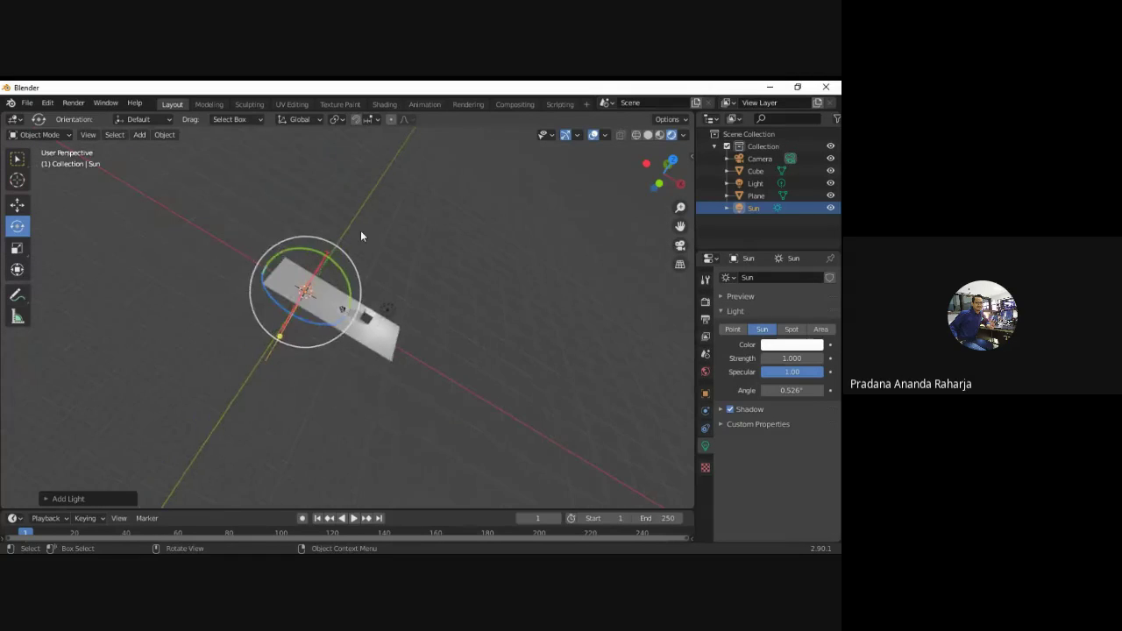
{"action": "left_click", "coordinate": [360, 231]}
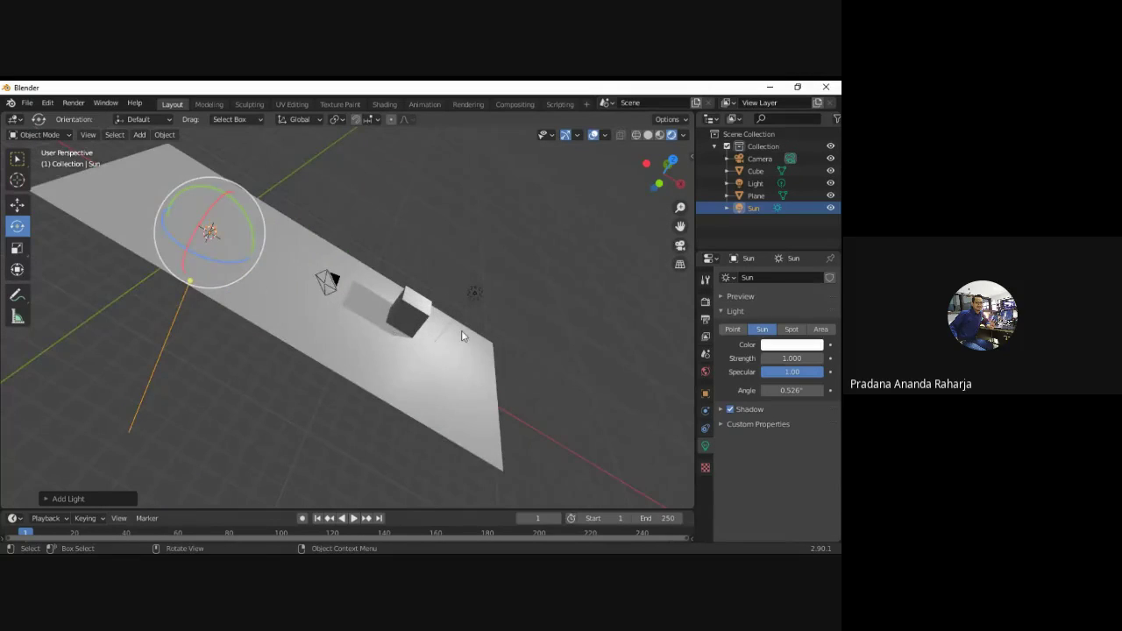
Move the point light down below the floor along the global Z axis and back up above it near the cube.
{"action": "left_click", "coordinate": [474, 295]}
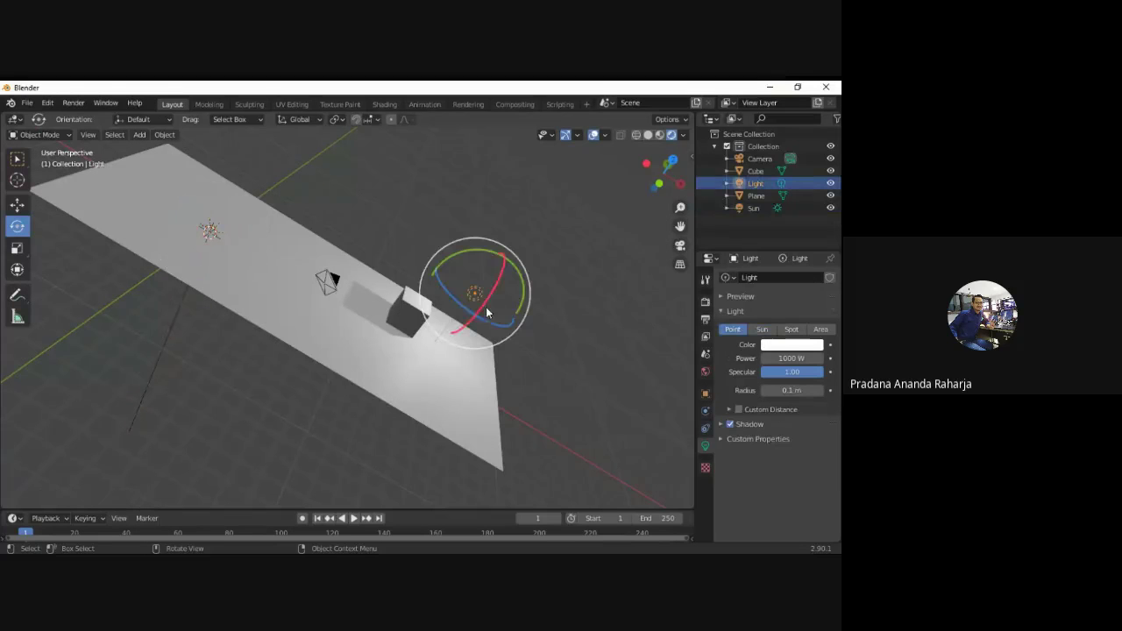
{"action": "left_click", "coordinate": [21, 183]}
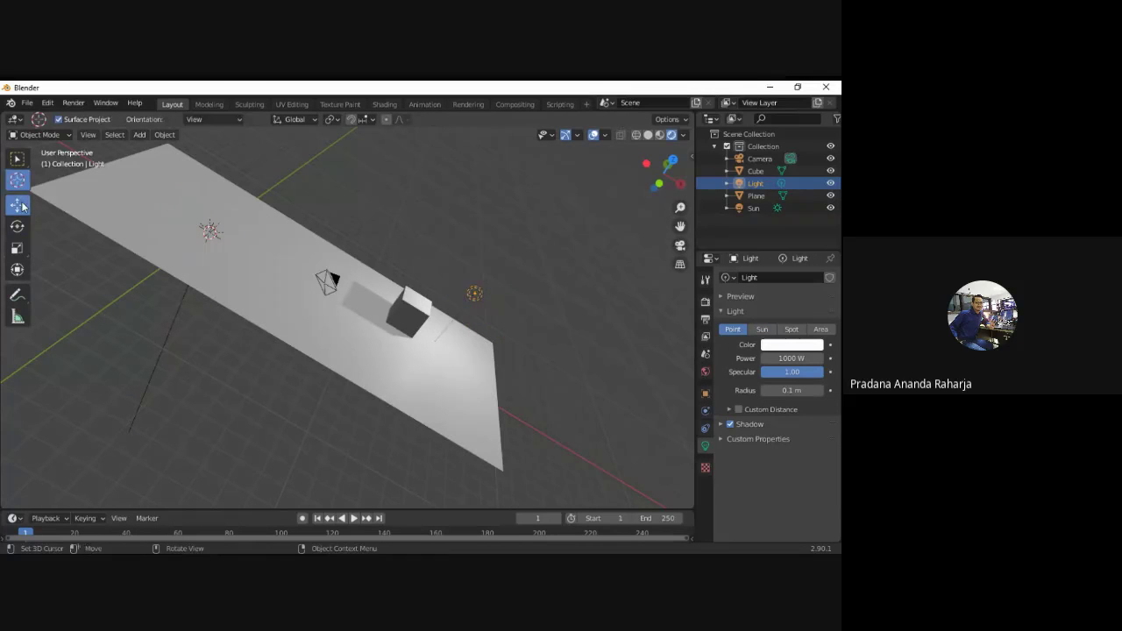
{"action": "left_click", "coordinate": [19, 204]}
{"action": "left_click_drag", "start_coordinate": [473, 287], "coordinate": [481, 458]}
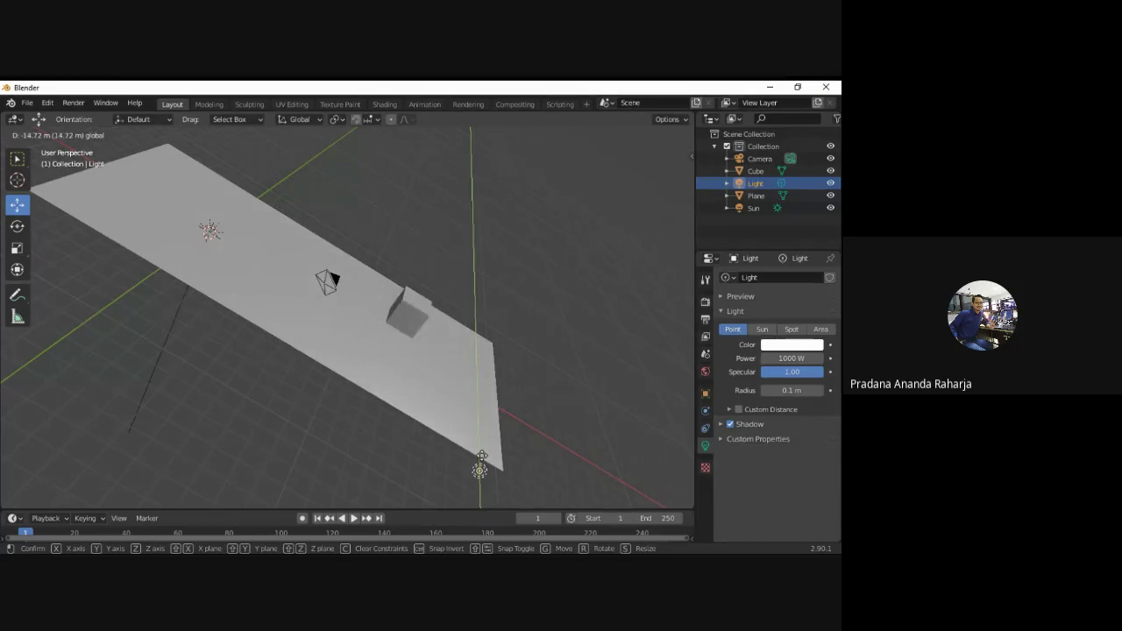
{"action": "left_click_drag", "start_coordinate": [481, 415], "coordinate": [495, 286]}
Toggle the Sun light's visibility to compare the lighting and leave it hidden.
{"action": "left_click", "coordinate": [763, 208]}
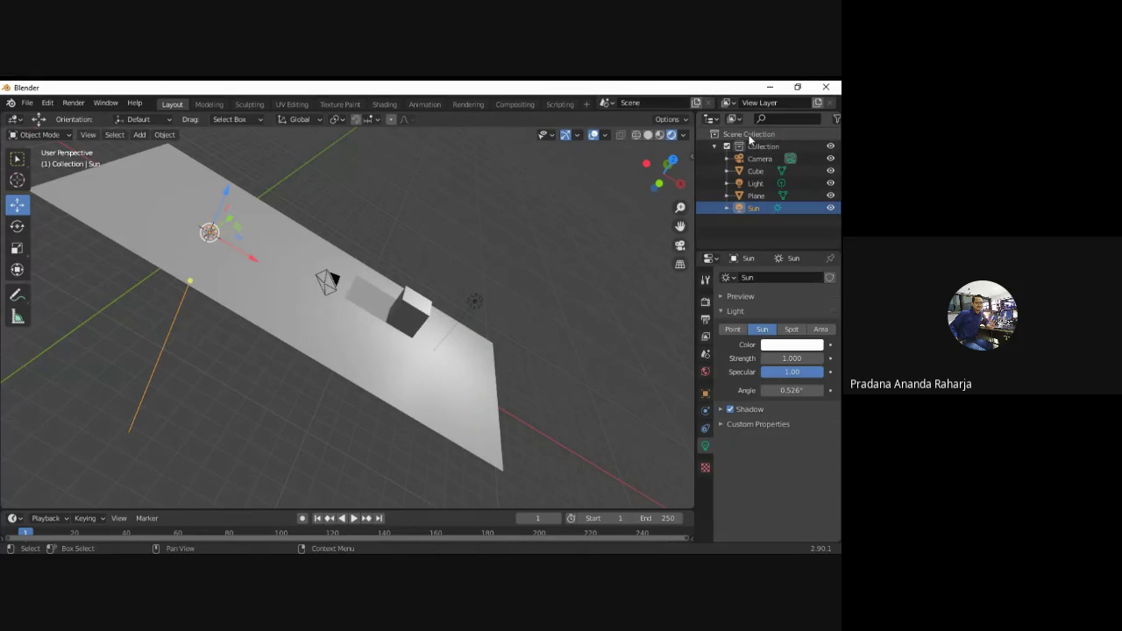
{"action": "left_click", "coordinate": [831, 207]}
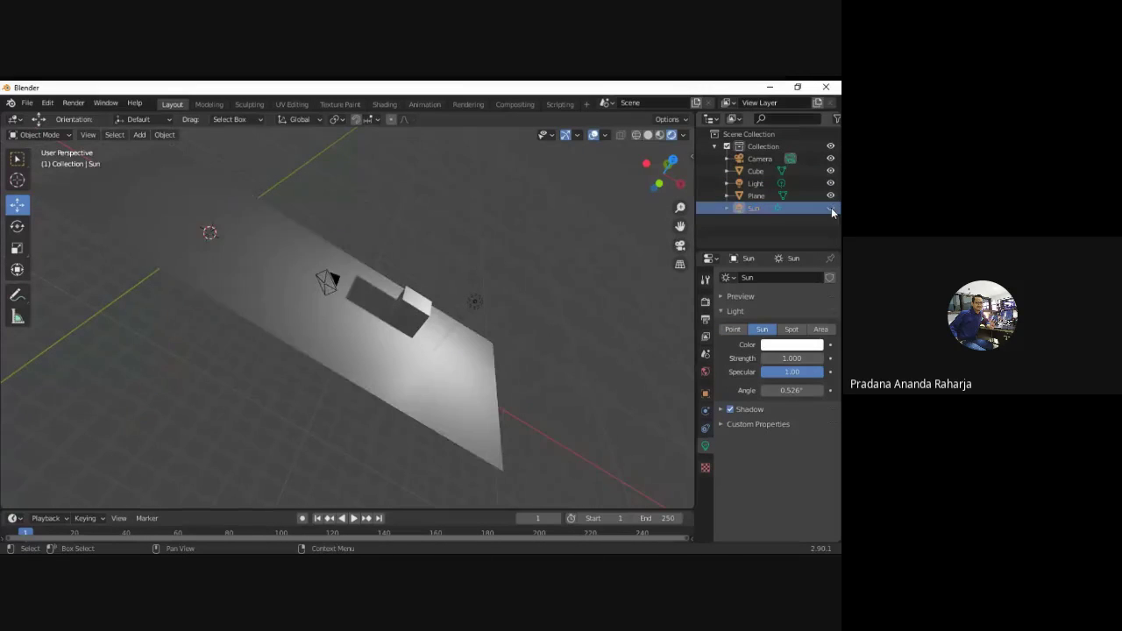
{"action": "left_click", "coordinate": [830, 207]}
{"action": "left_click", "coordinate": [831, 208]}
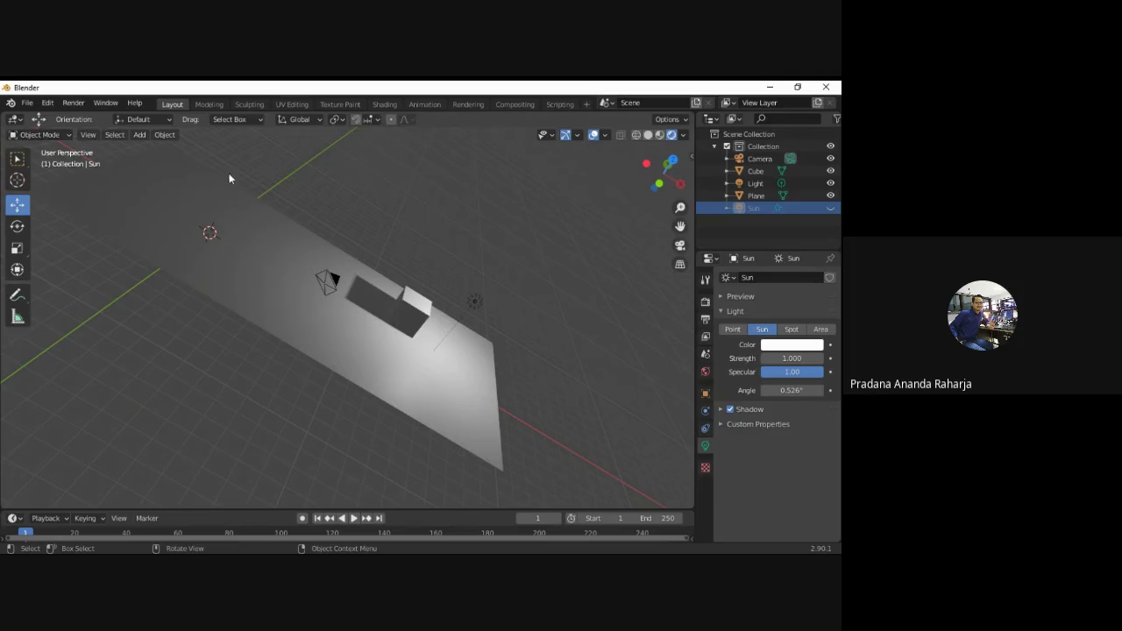
Add an Area light and move it above the dark end of the floor plane, away from the cube.
{"action": "key", "text": "shift+a"}
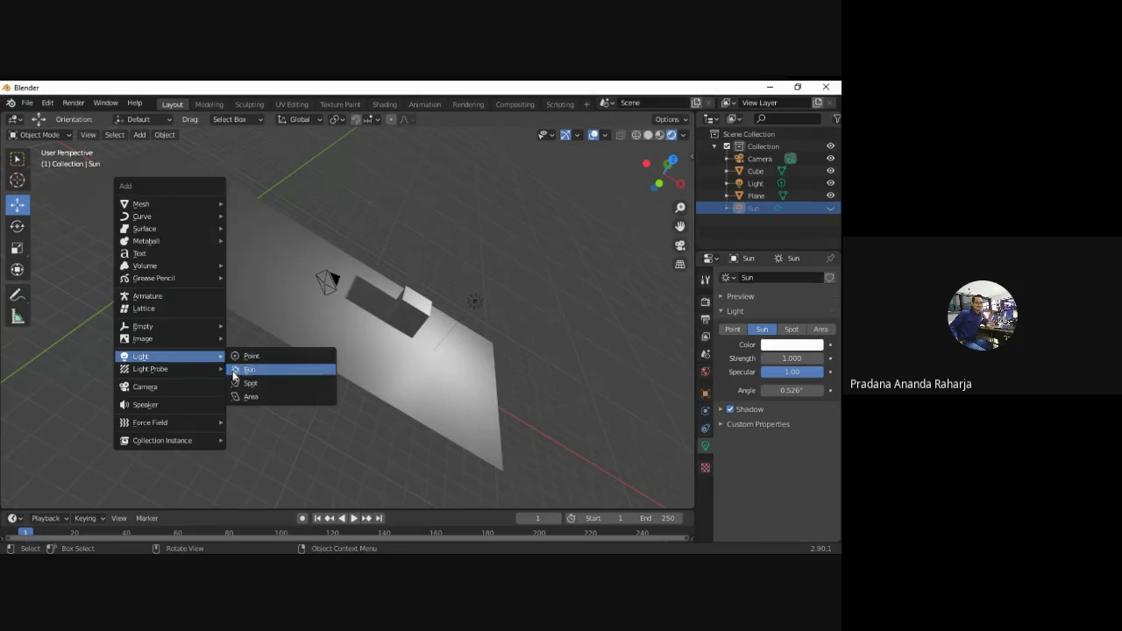
{"action": "left_click", "coordinate": [248, 397]}
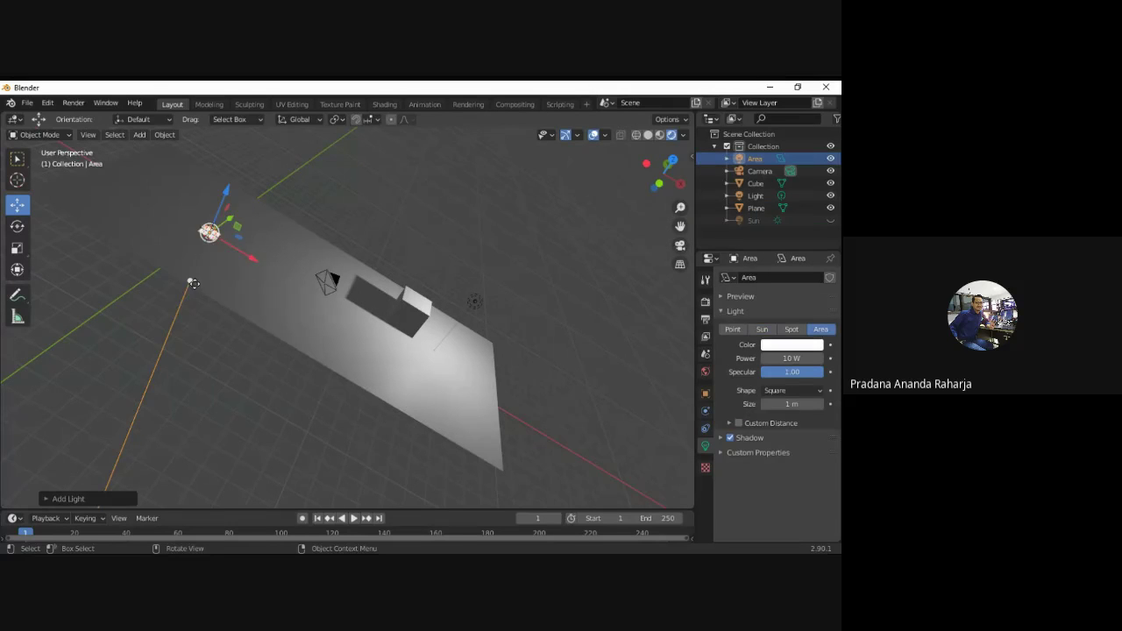
{"action": "left_click_drag", "start_coordinate": [223, 207], "coordinate": [205, 222]}
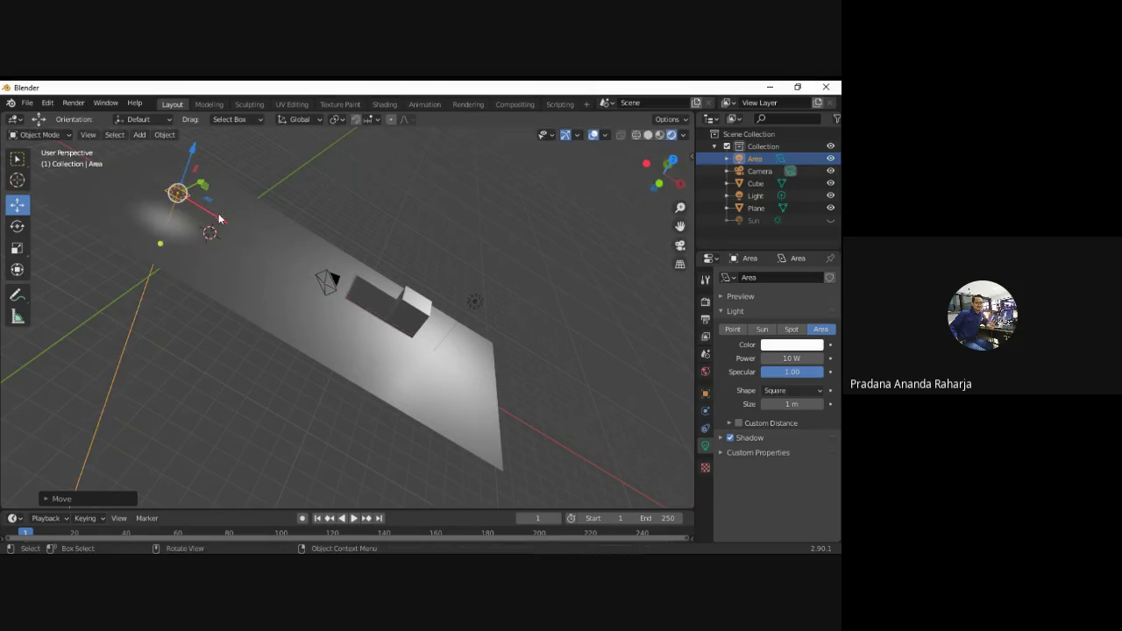
Raise the area light slightly higher above the floor plane and check its position from a lower angle.
{"action": "middle_click_drag", "start_coordinate": [289, 216], "coordinate": [313, 246]}
{"action": "scroll", "coordinate": [306, 240], "scroll_direction": "down", "scroll_amount": 2}
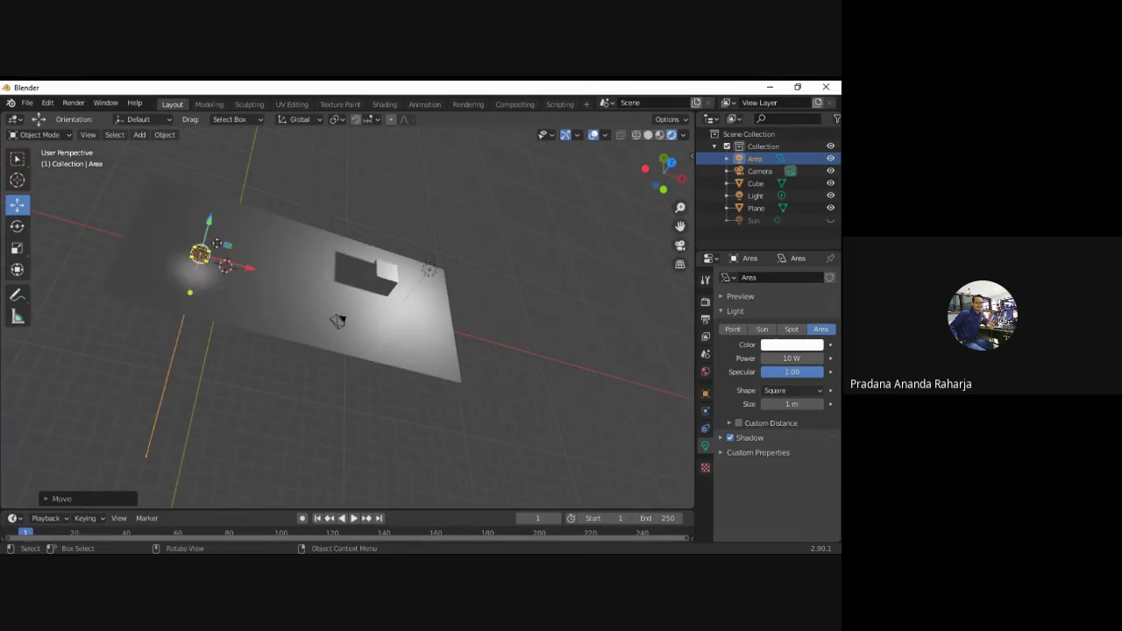
{"action": "mouse_move", "coordinate": [209, 232]}
{"action": "left_mouse_down"}
{"action": "mouse_move", "coordinate": [222, 208]}
{"action": "mouse_move", "coordinate": [226, 260]}
{"action": "mouse_move", "coordinate": [227, 234]}
{"action": "left_mouse_up"}
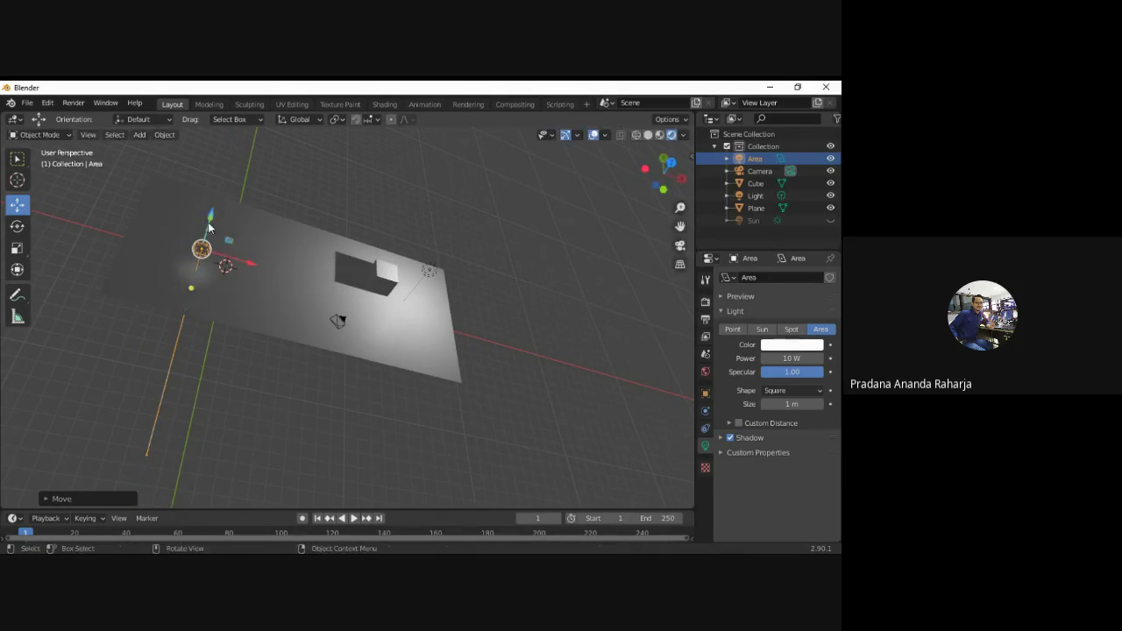
{"action": "scroll", "coordinate": [219, 215], "scroll_direction": "up", "scroll_amount": 2}
{"action": "middle_click_drag", "start_coordinate": [234, 187], "coordinate": [212, 201]}
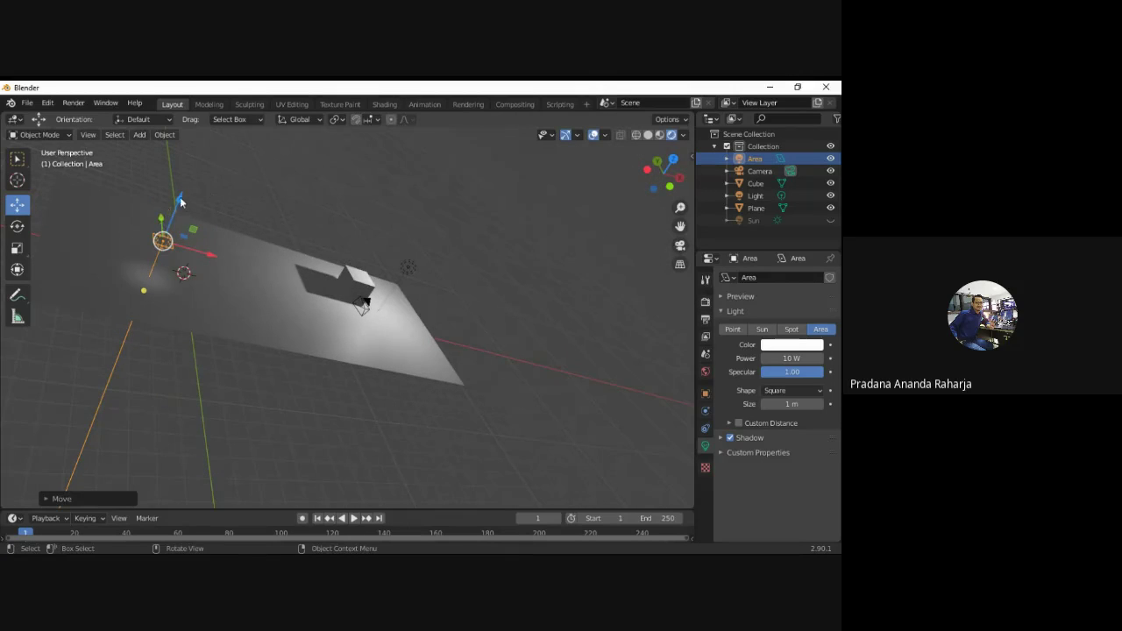
Reselect the area light and expand its entry in the outliner to reveal its light data.
{"action": "left_click", "coordinate": [215, 176]}
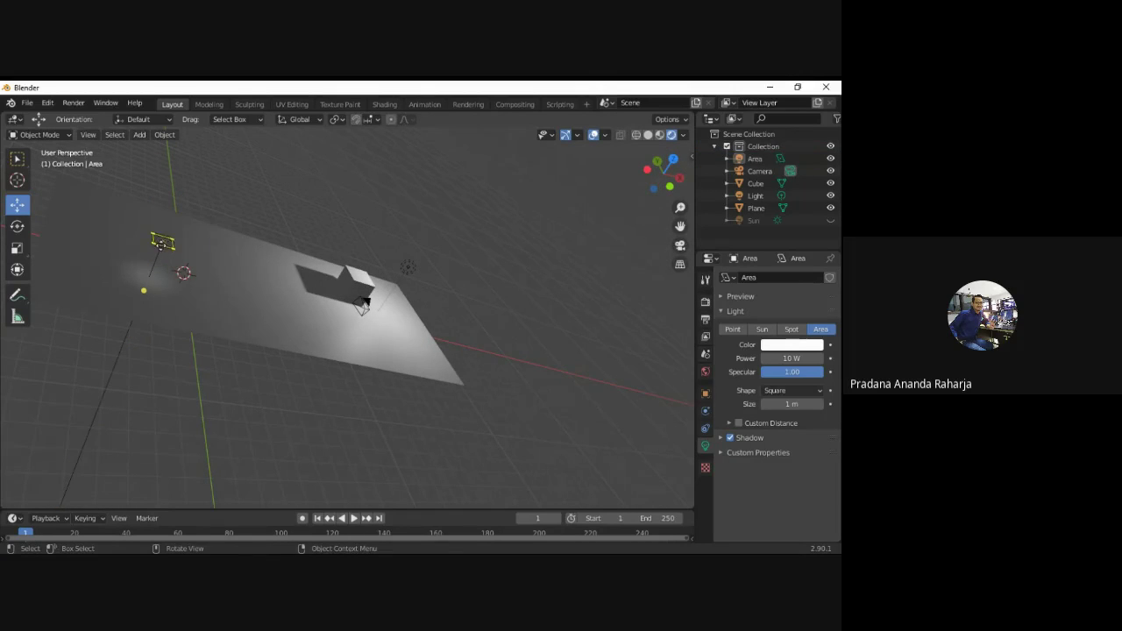
{"action": "left_click", "coordinate": [163, 243]}
{"action": "left_click", "coordinate": [192, 254]}
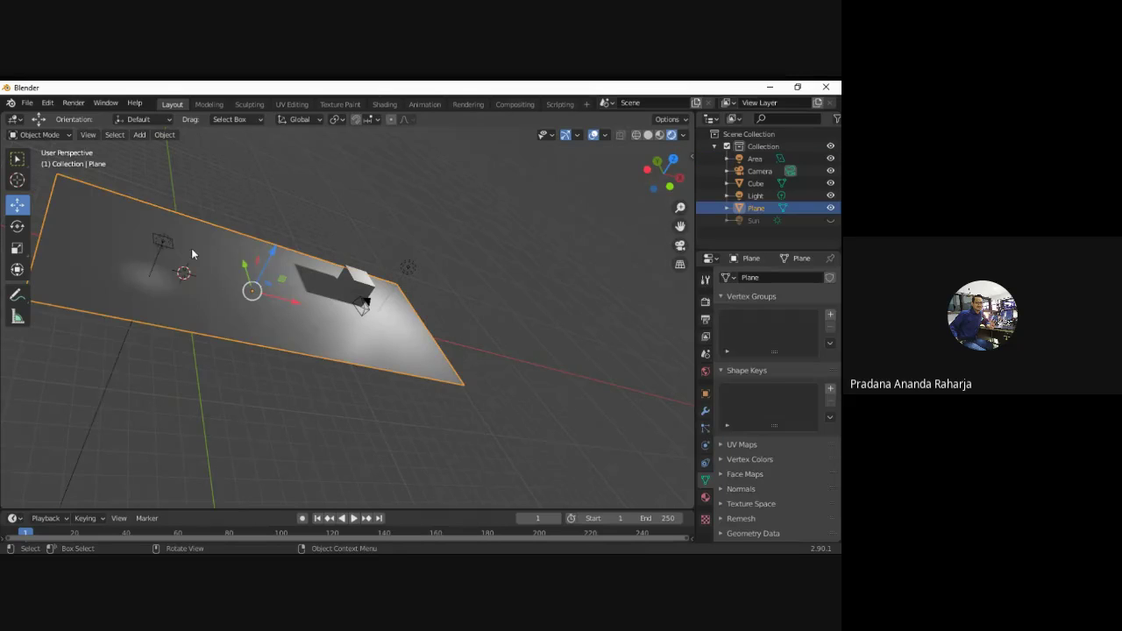
{"action": "left_click", "coordinate": [158, 246]}
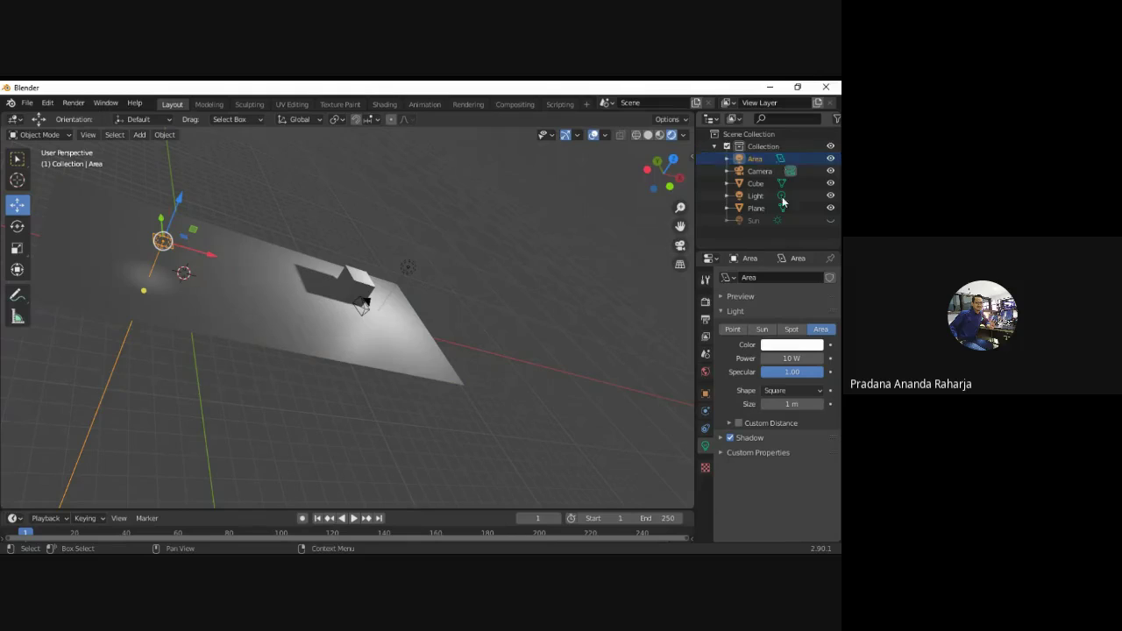
{"action": "left_click", "coordinate": [726, 160]}
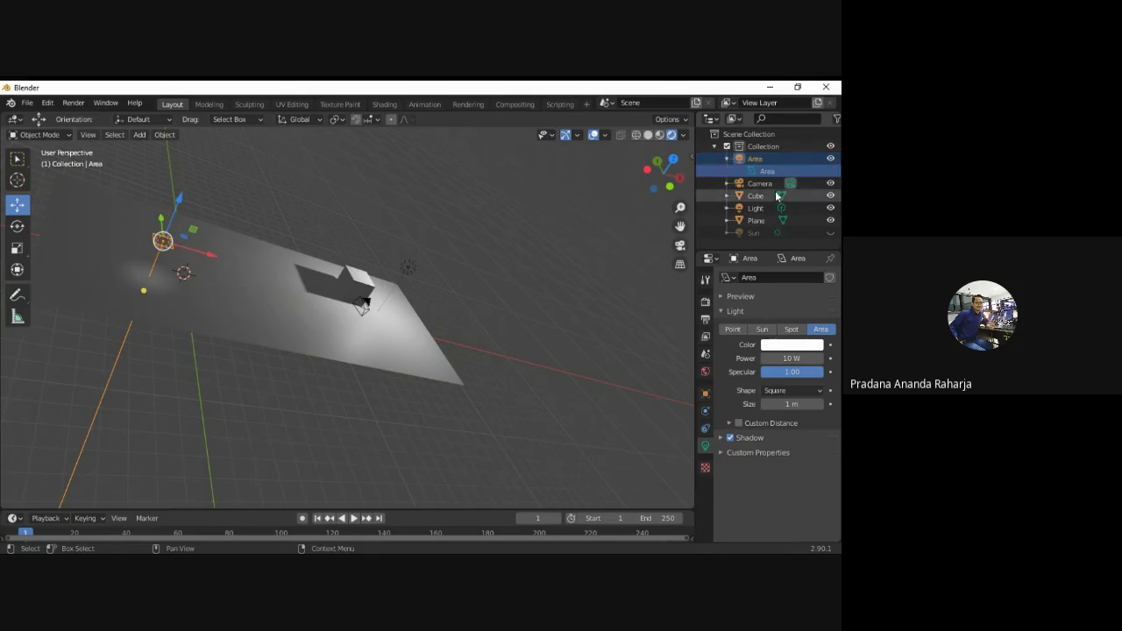
Set the size of the square area light to 2 m in its light data settings.
{"action": "left_click", "coordinate": [759, 170]}
{"action": "left_click", "coordinate": [704, 467]}
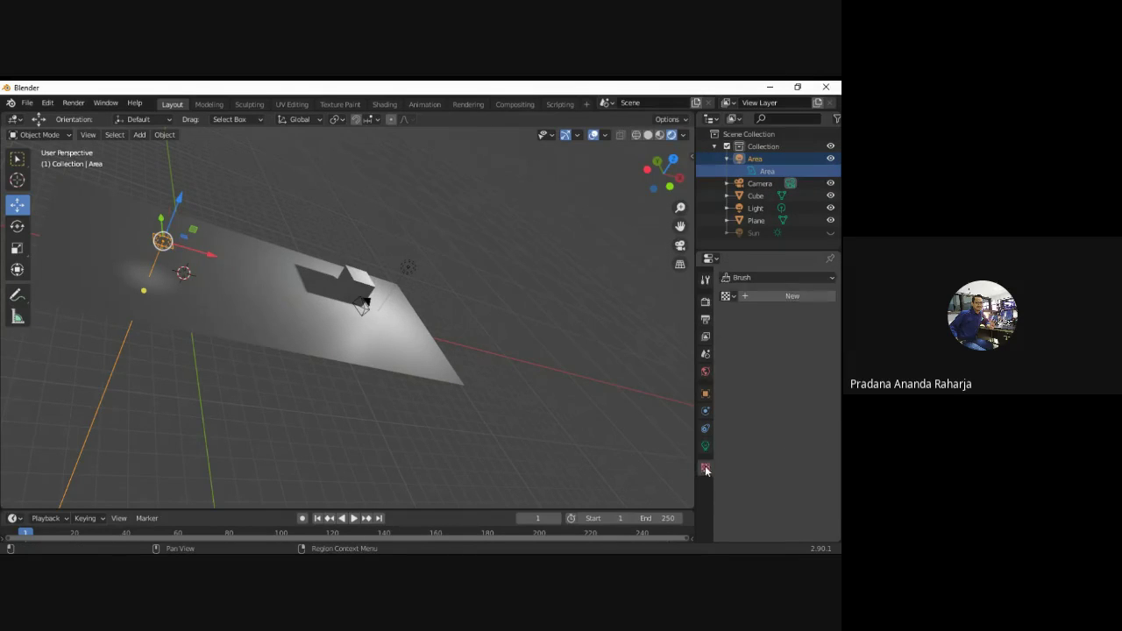
{"action": "left_click", "coordinate": [705, 446]}
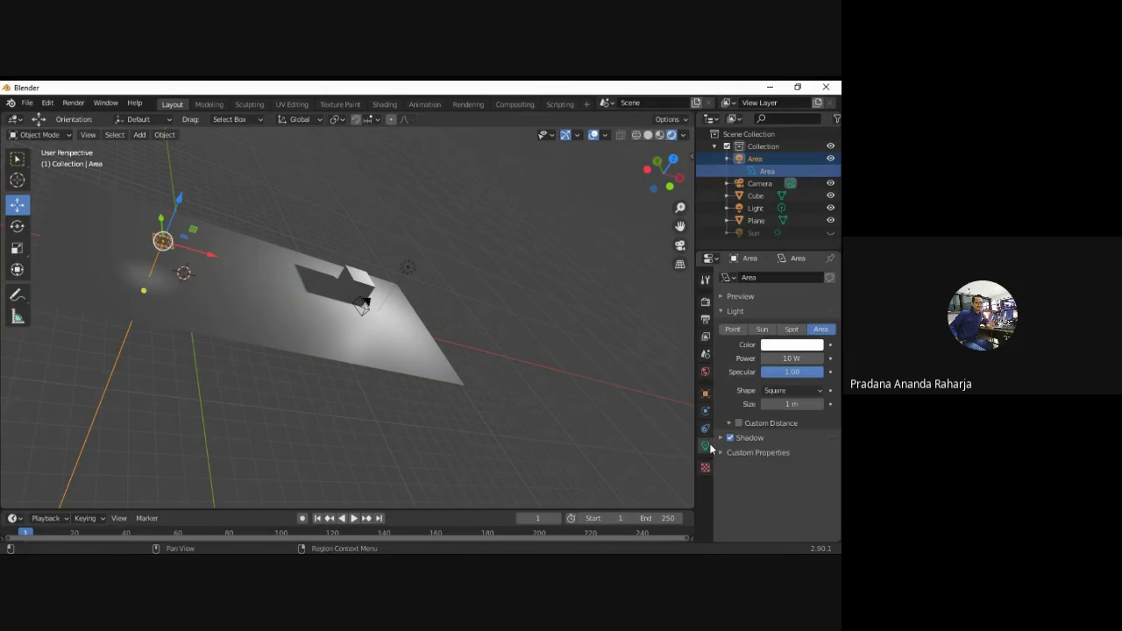
{"action": "left_click", "coordinate": [796, 375]}
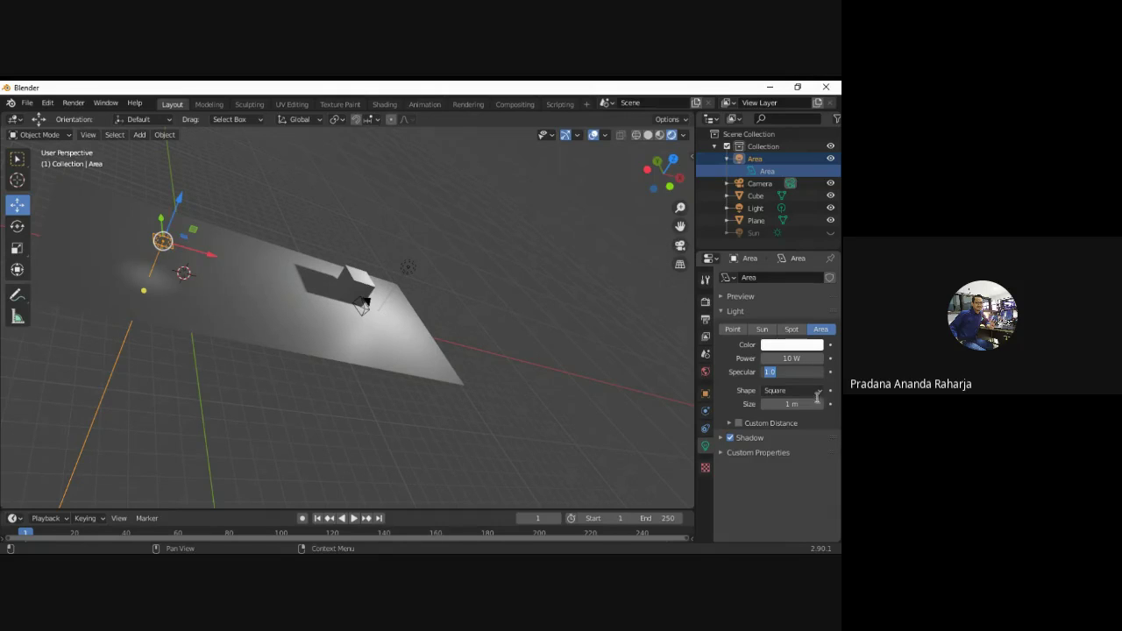
{"action": "left_click", "coordinate": [807, 400]}
{"action": "left_click", "coordinate": [820, 404]}
{"action": "left_click", "coordinate": [820, 405]}
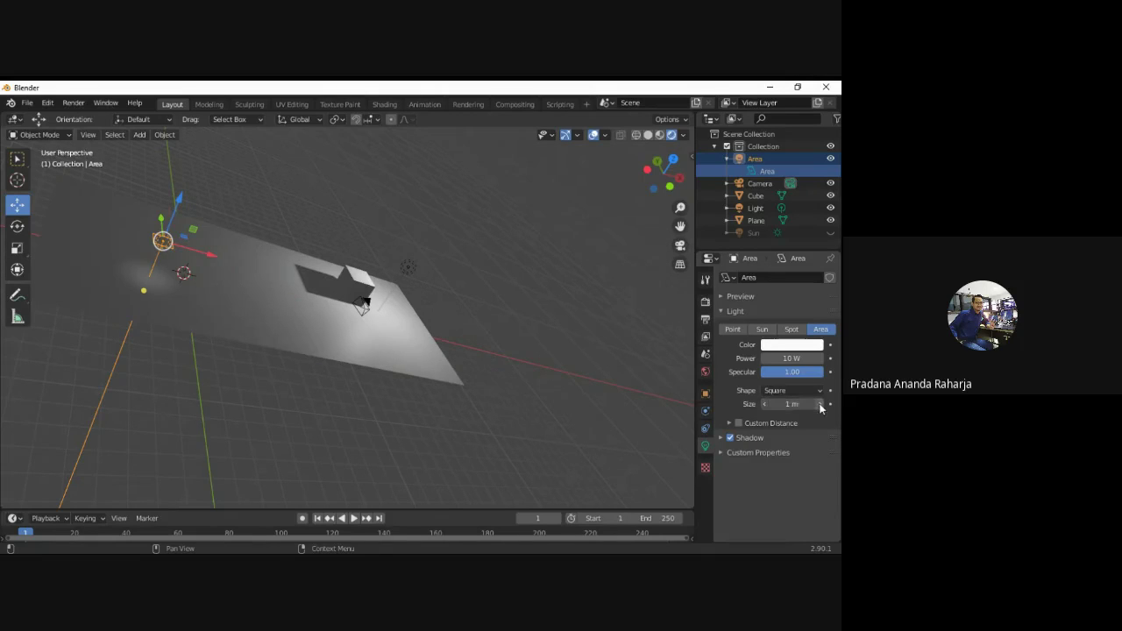
{"action": "left_click", "coordinate": [820, 405]}
{"action": "left_click", "coordinate": [821, 405]}
{"action": "key", "text": "Return"}
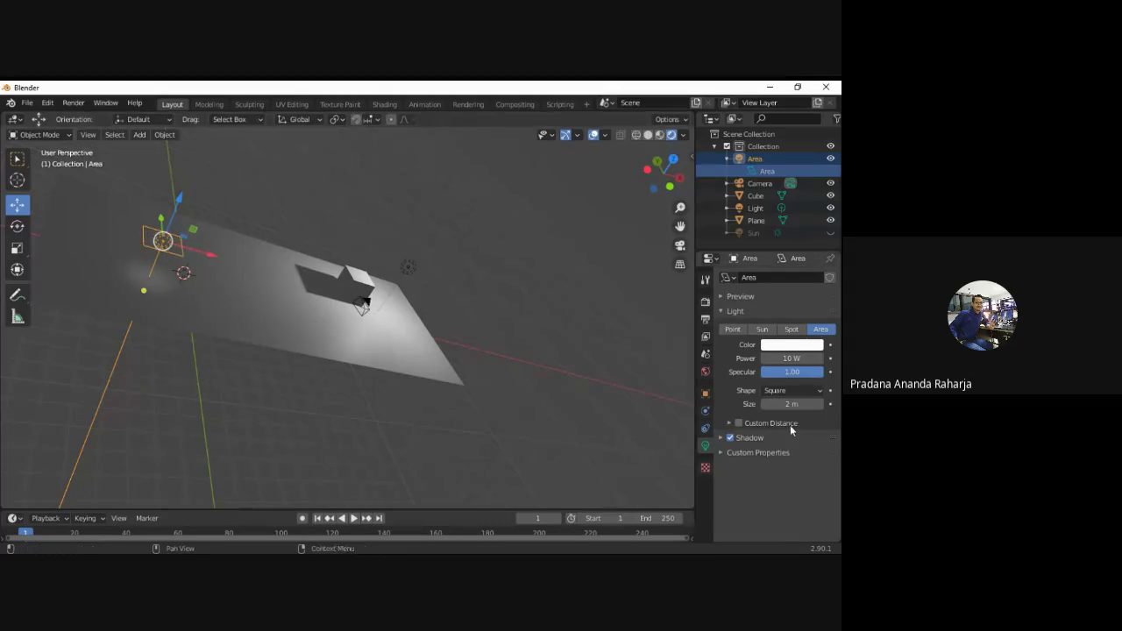
Duplicate the cube and move the copy along X and Y to sit beneath the area light.
{"action": "left_click", "coordinate": [248, 390]}
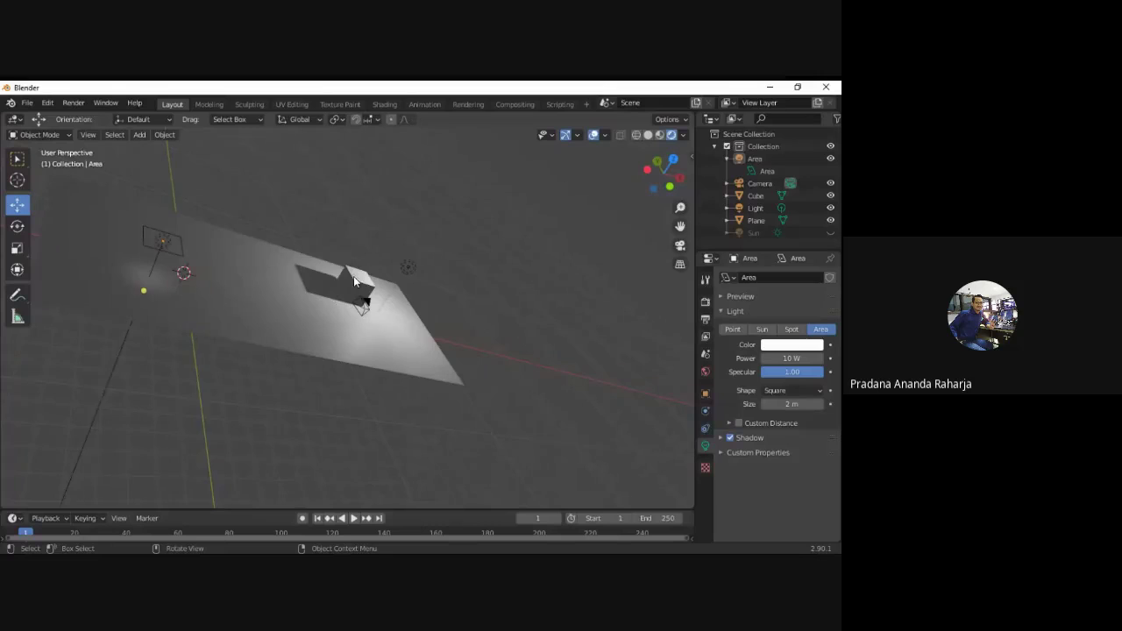
{"action": "left_click", "coordinate": [353, 276]}
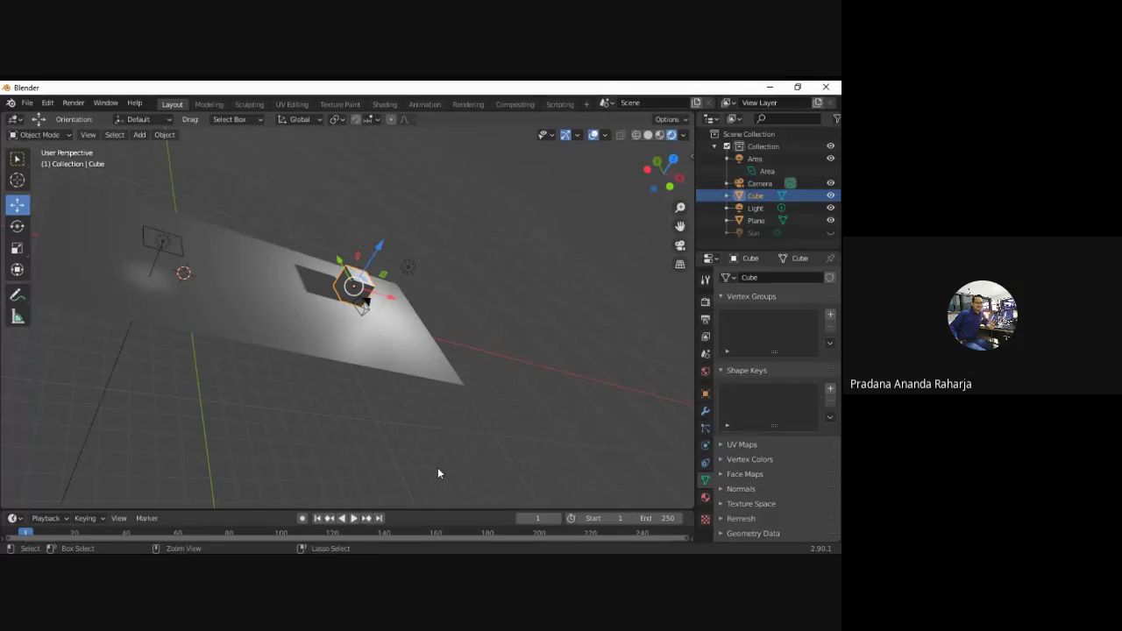
{"action": "key", "text": "ctrl+c"}
{"action": "key", "text": "ctrl+v"}
{"action": "key", "text": "g"}
{"action": "key", "text": "x"}
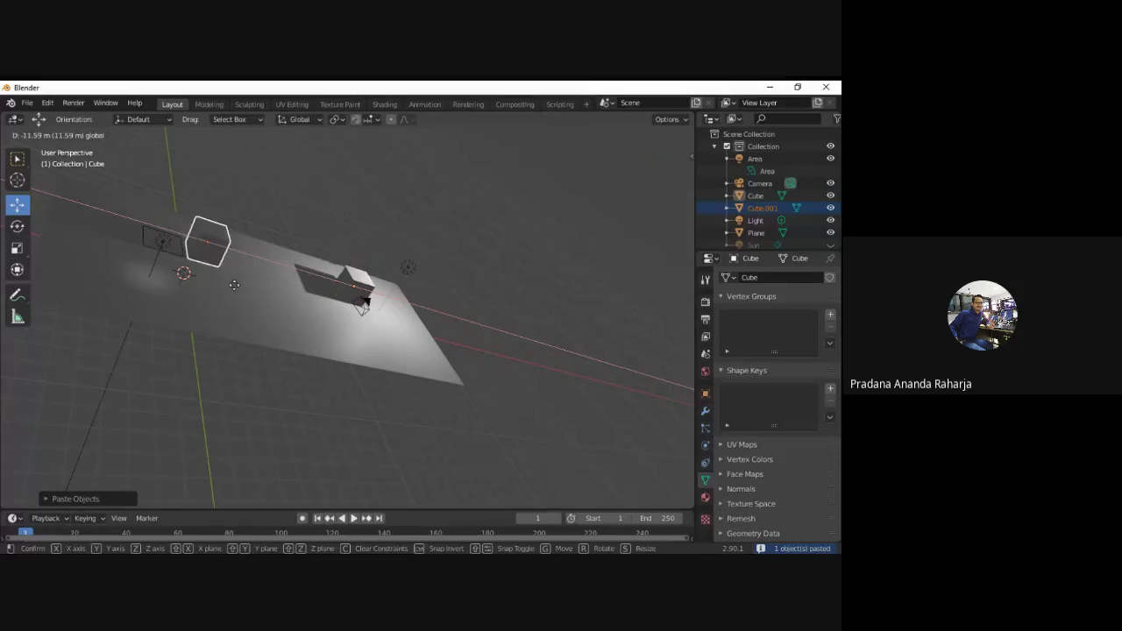
{"action": "left_click", "coordinate": [175, 263]}
{"action": "key", "text": "g"}
{"action": "key", "text": "y"}
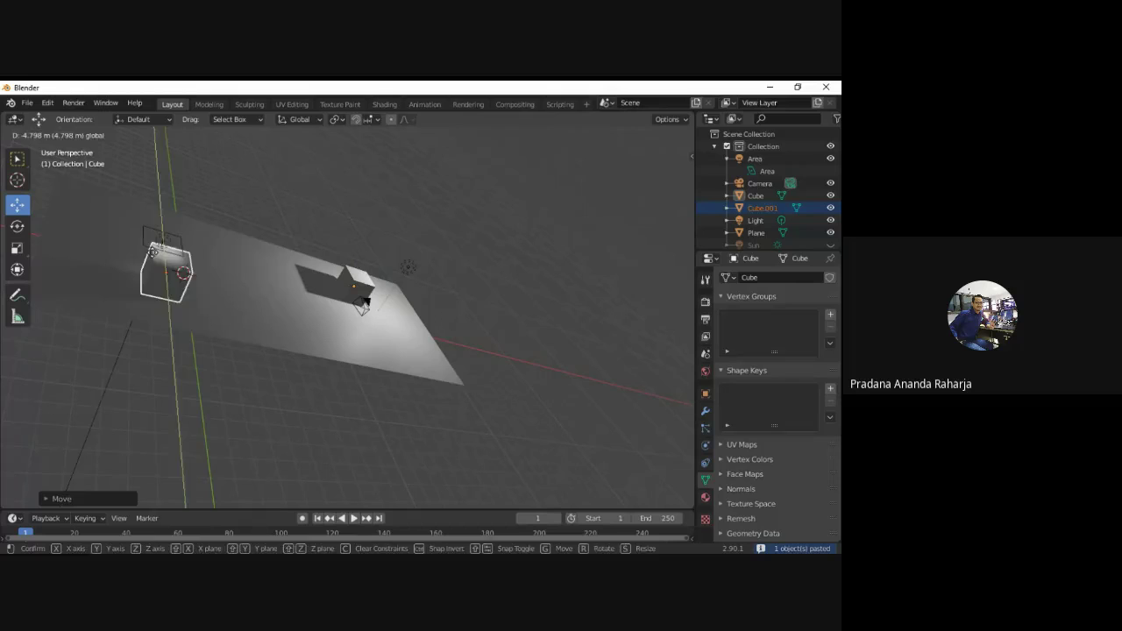
{"action": "left_click", "coordinate": [201, 268]}
Move the area light along X and Y so it sits directly over the copied cube.
{"action": "left_click", "coordinate": [157, 242]}
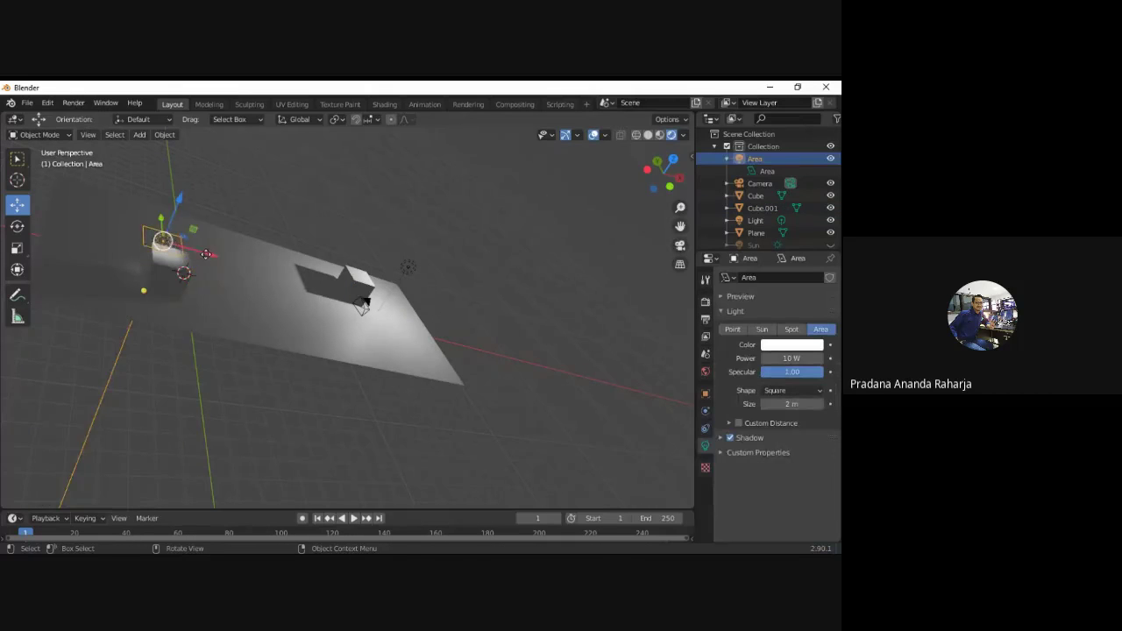
{"action": "key", "text": "g"}
{"action": "key", "text": "x"}
{"action": "left_click", "coordinate": [218, 260]}
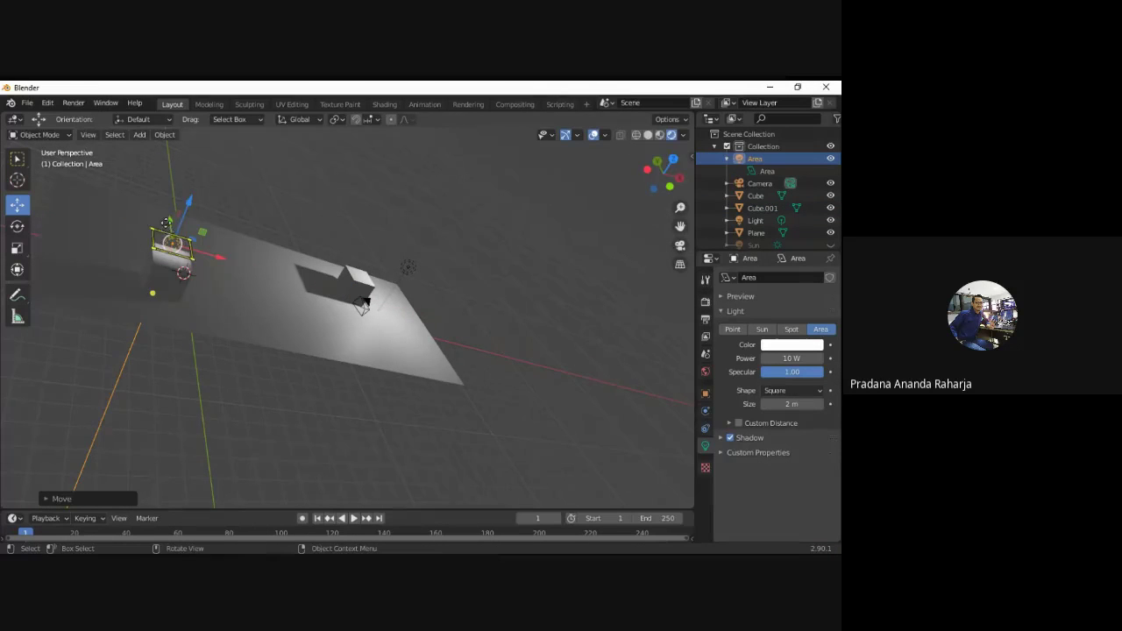
{"action": "key", "text": "g"}
{"action": "key", "text": "y"}
{"action": "left_click", "coordinate": [191, 351]}
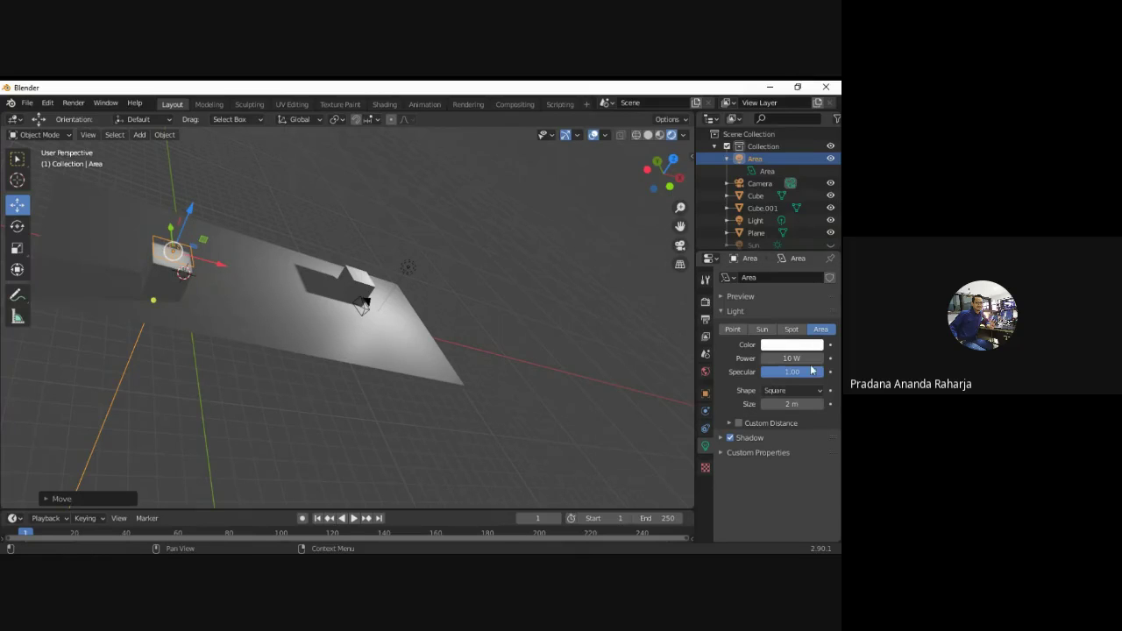
Set the area light's power to 70 W.
{"action": "left_click", "coordinate": [798, 357]}
{"action": "type", "text": "10.5"}
{"action": "key", "text": "Return"}
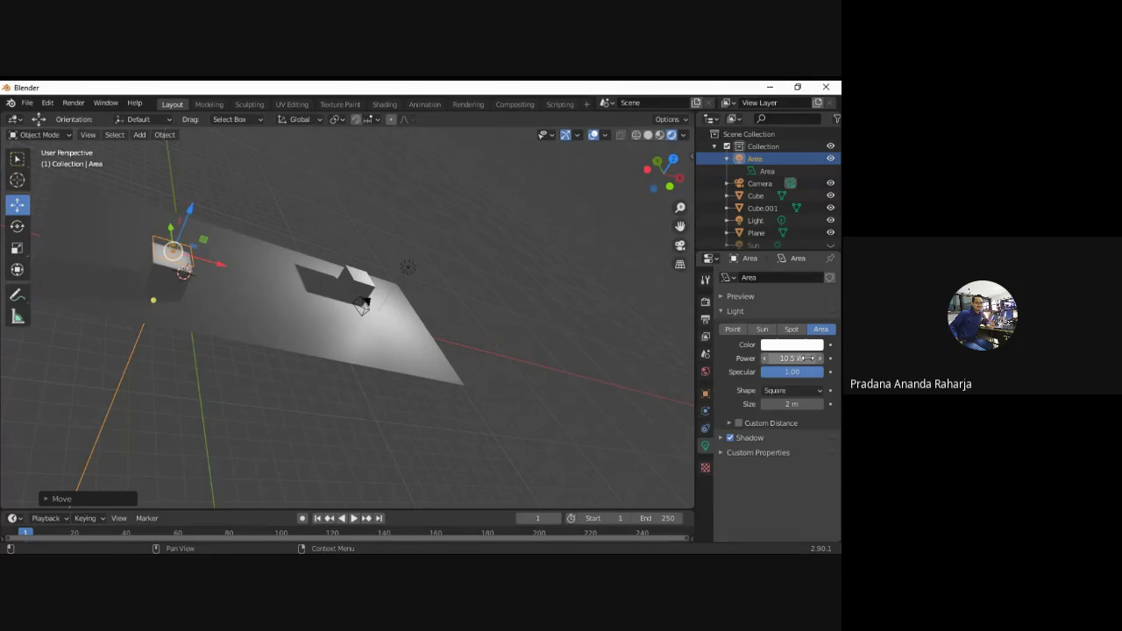
{"action": "left_click", "coordinate": [786, 357]}
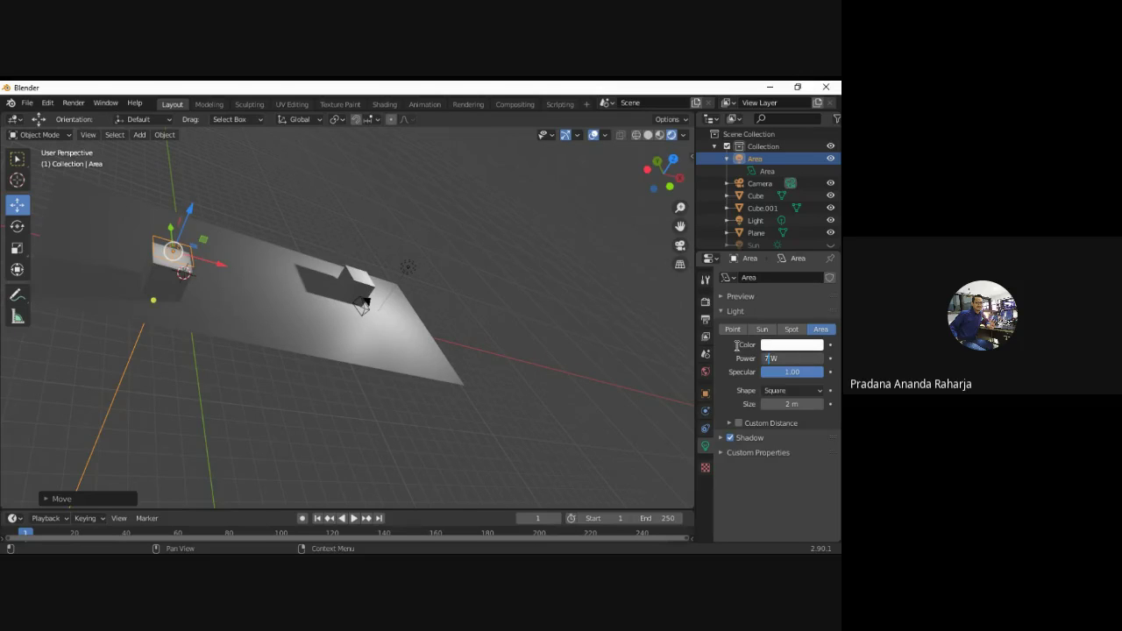
{"action": "key", "text": "Return"}
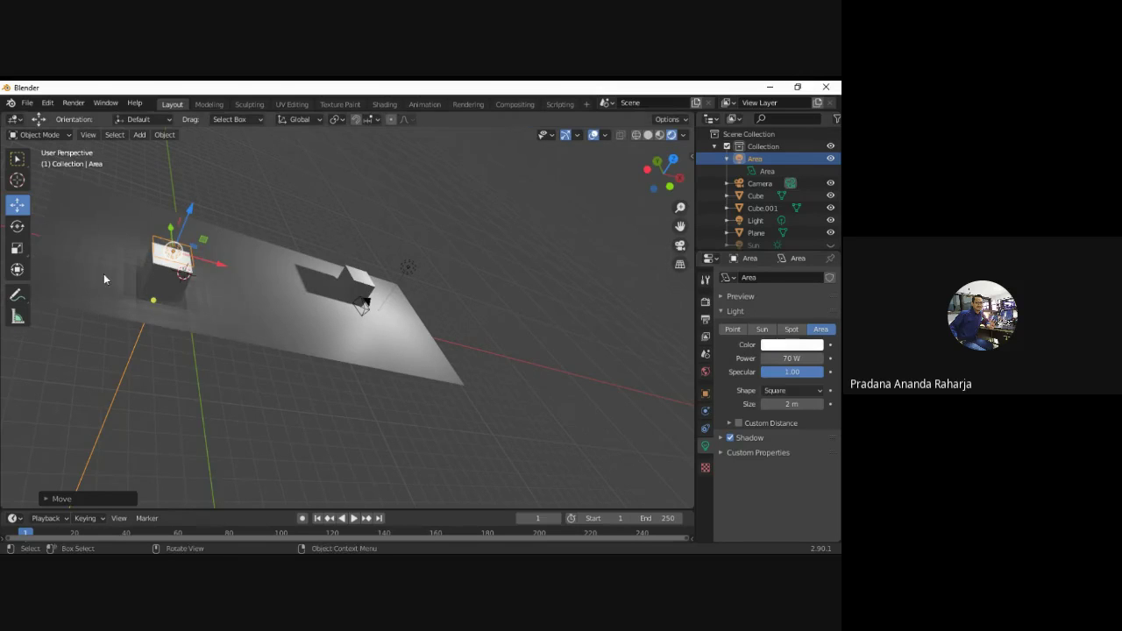
Raise the area light above the copied cube and set its power to 150 W.
{"action": "middle_click_drag", "start_coordinate": [104, 274], "coordinate": [240, 354]}
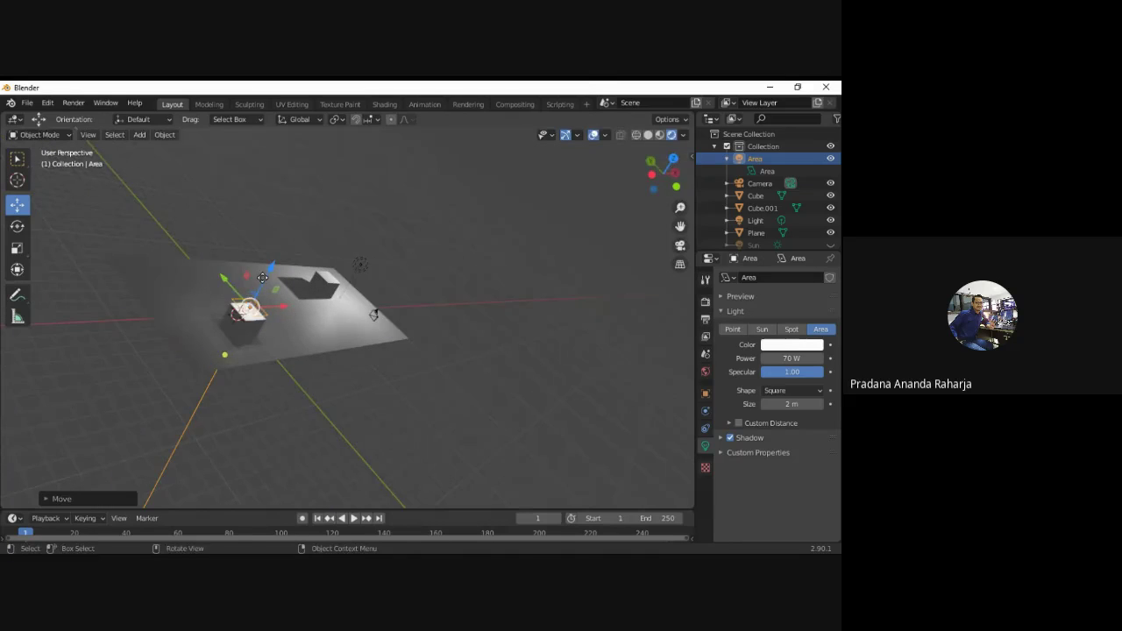
{"action": "left_click_drag", "start_coordinate": [262, 277], "coordinate": [270, 264]}
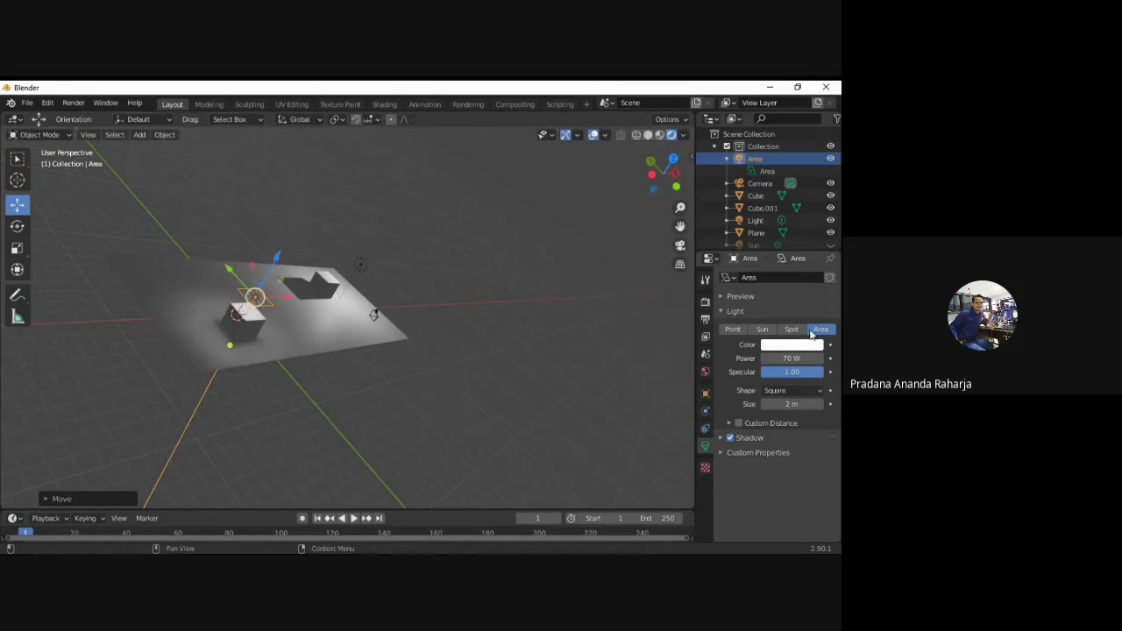
{"action": "left_click", "coordinate": [791, 357]}
{"action": "left_click", "coordinate": [791, 358]}
{"action": "key", "text": "Return"}
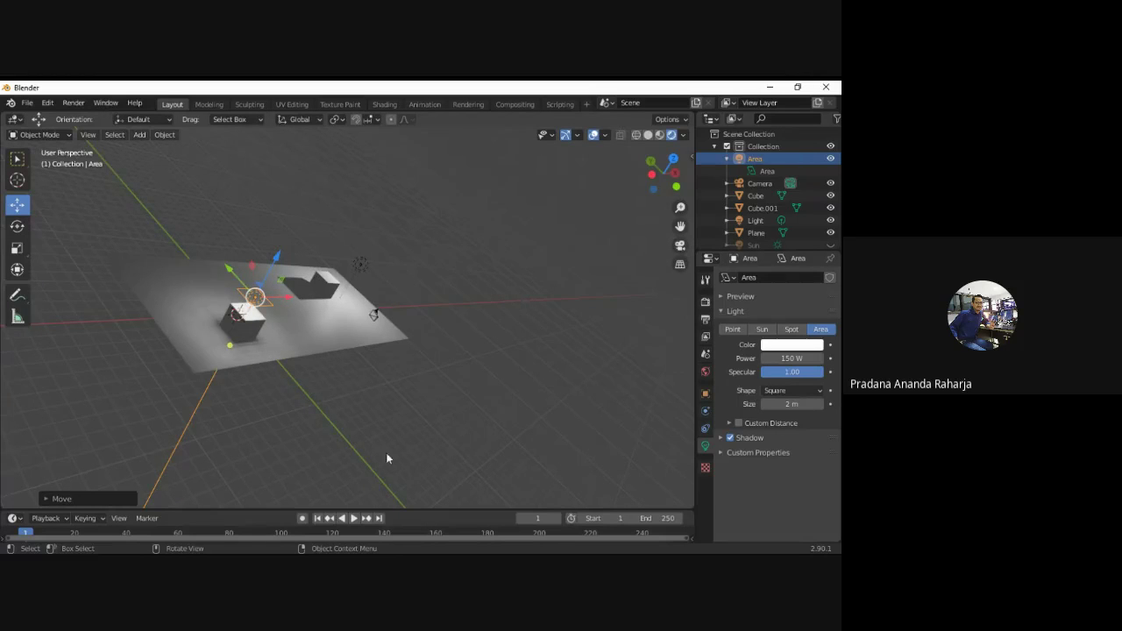
{"action": "middle_click_drag", "start_coordinate": [386, 457], "coordinate": [488, 434]}
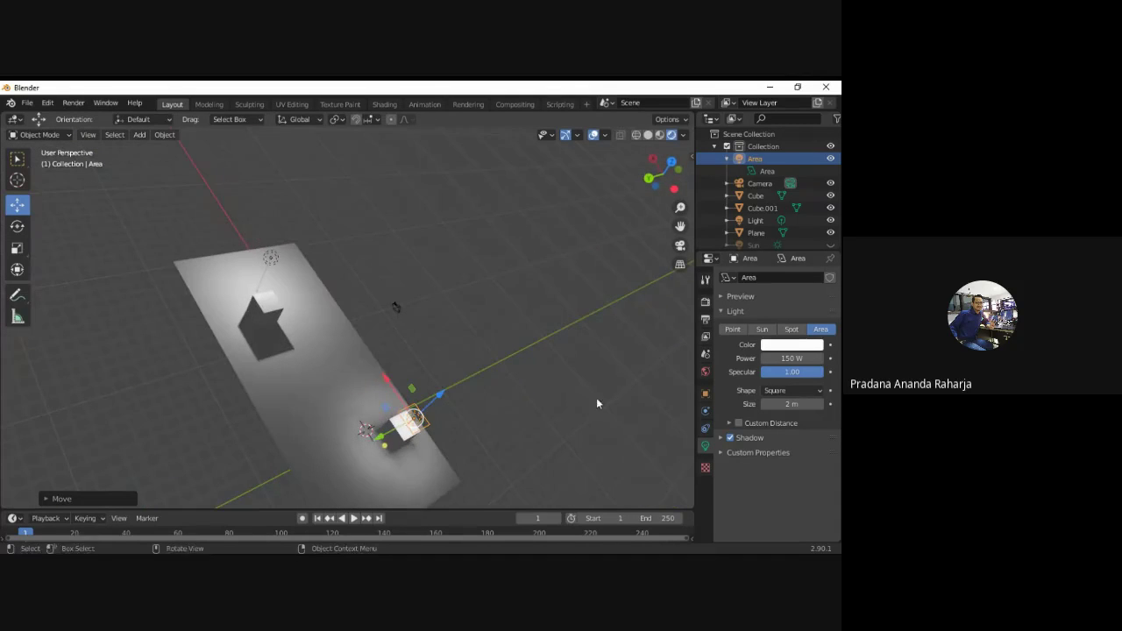
{"action": "middle_click_drag", "start_coordinate": [672, 383], "coordinate": [526, 424]}
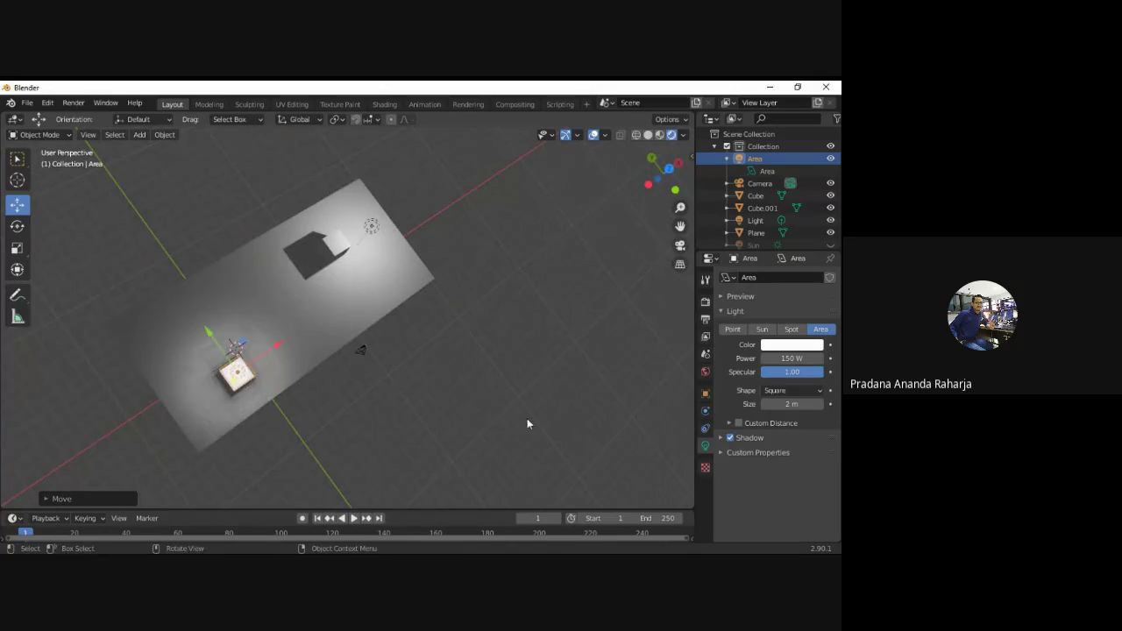
Change the area light's color to a saturated red with full brightness and check its effect on the copied cube.
{"action": "left_click", "coordinate": [801, 346]}
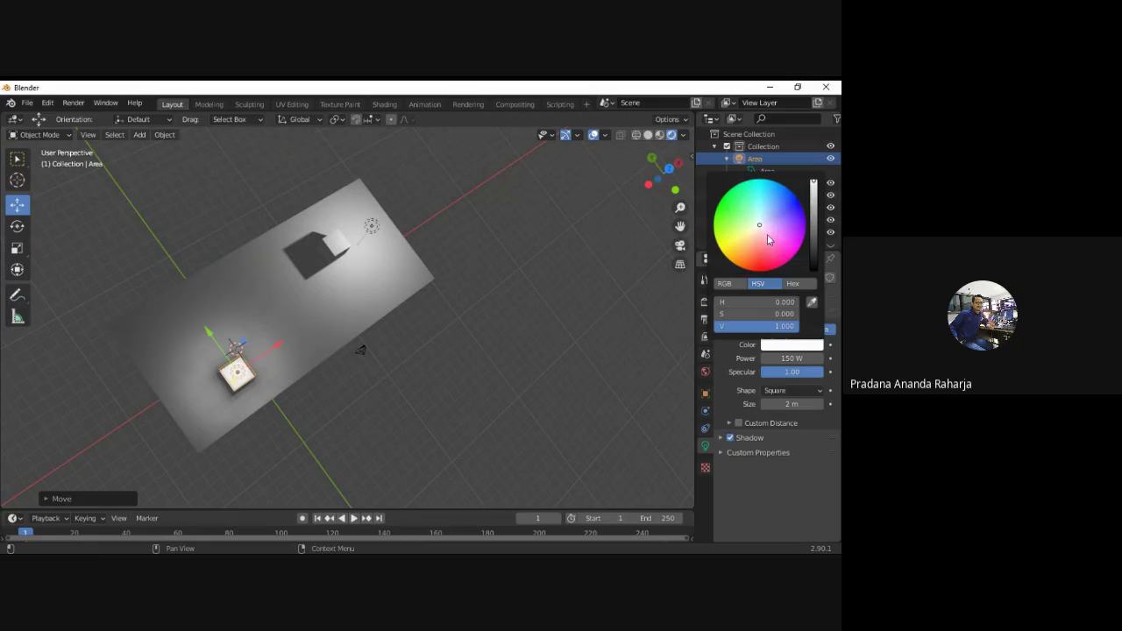
{"action": "left_click_drag", "start_coordinate": [759, 230], "coordinate": [760, 265]}
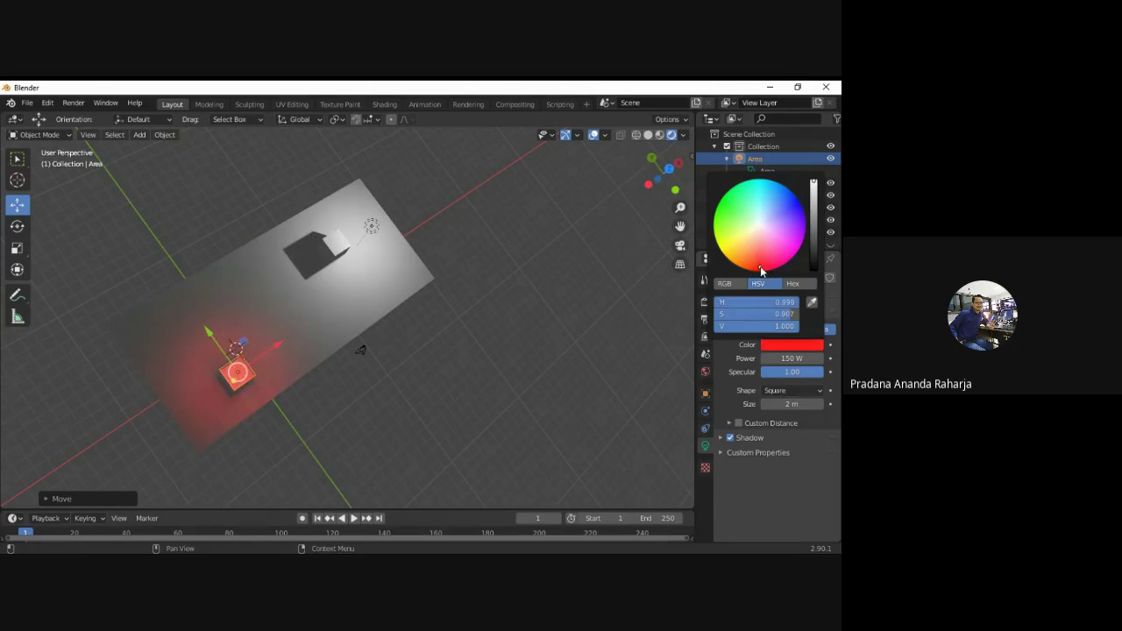
{"action": "left_click", "coordinate": [452, 403]}
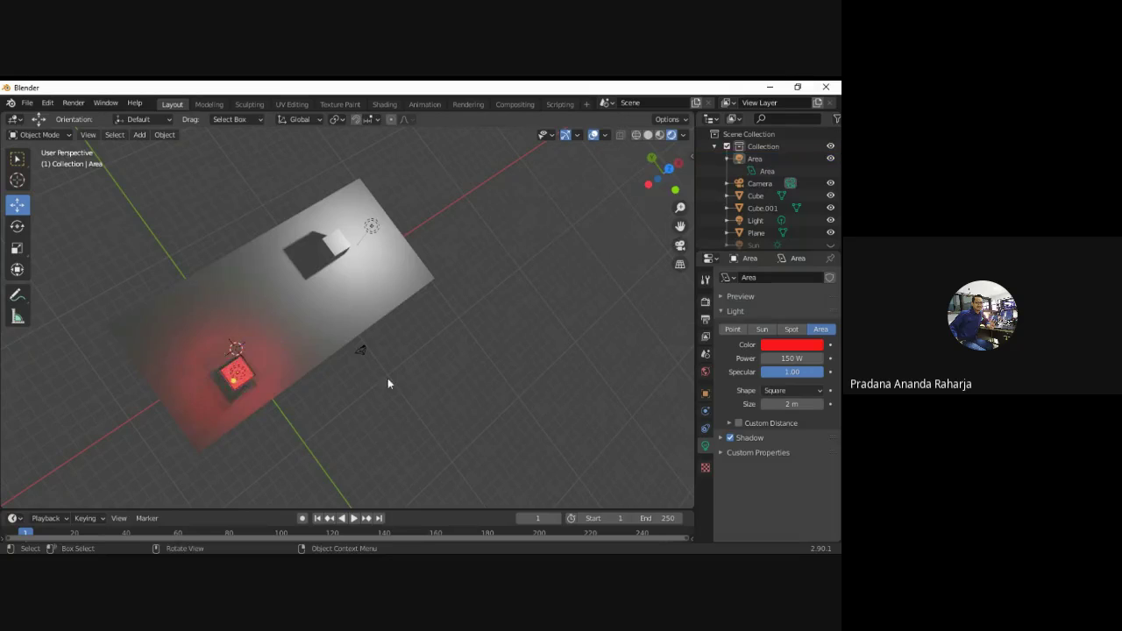
{"action": "middle_click_drag", "start_coordinate": [428, 394], "coordinate": [344, 395]}
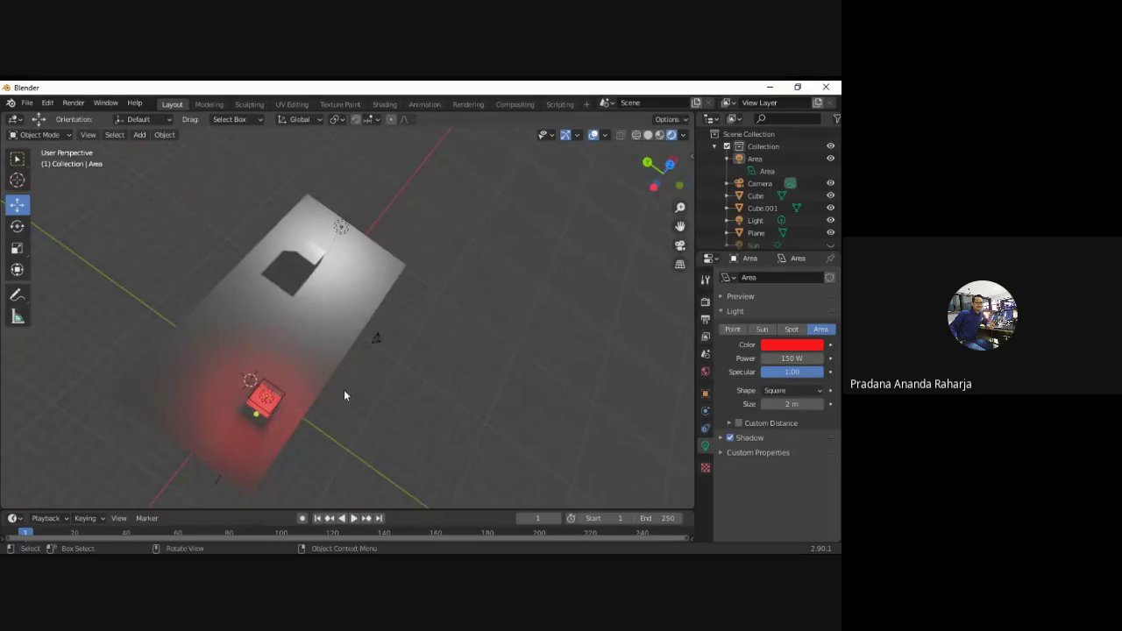
{"action": "left_click", "coordinate": [263, 397]}
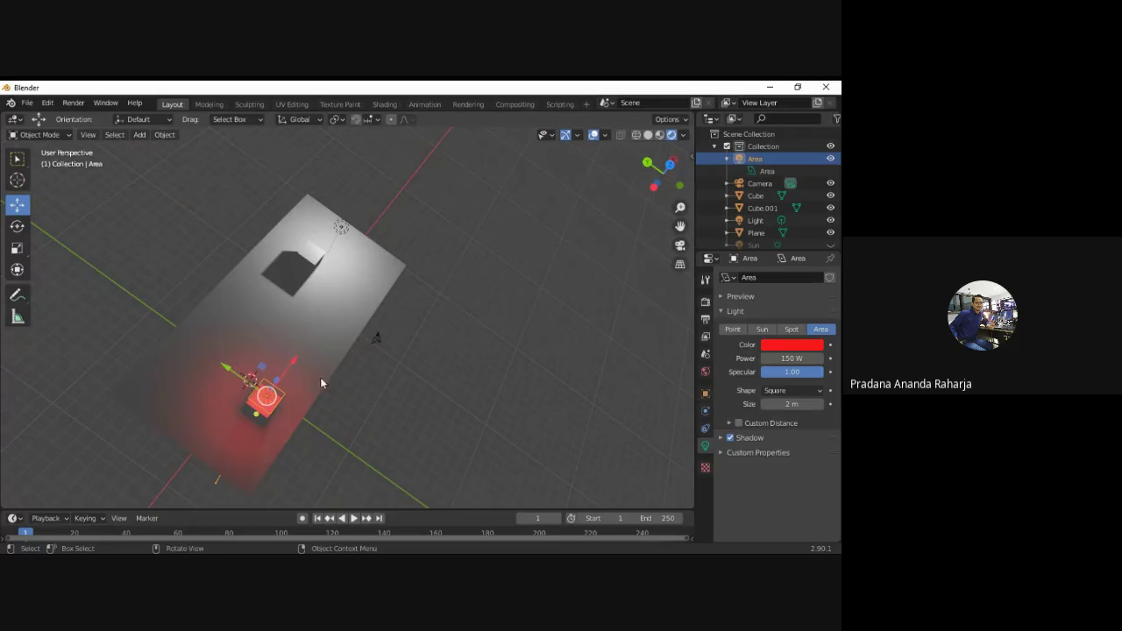
{"action": "left_click", "coordinate": [383, 341]}
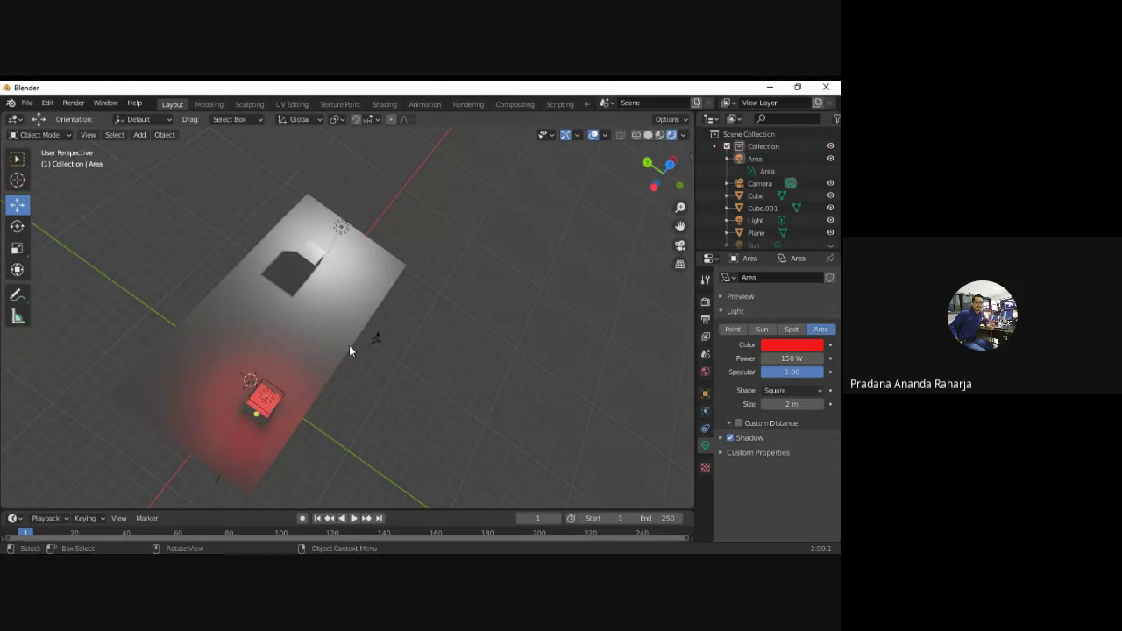
Widen the floor plane by moving the two vertices of its camera-side long edge outward, and return to Object Mode.
{"action": "left_click", "coordinate": [348, 344]}
{"action": "left_click", "coordinate": [782, 232]}
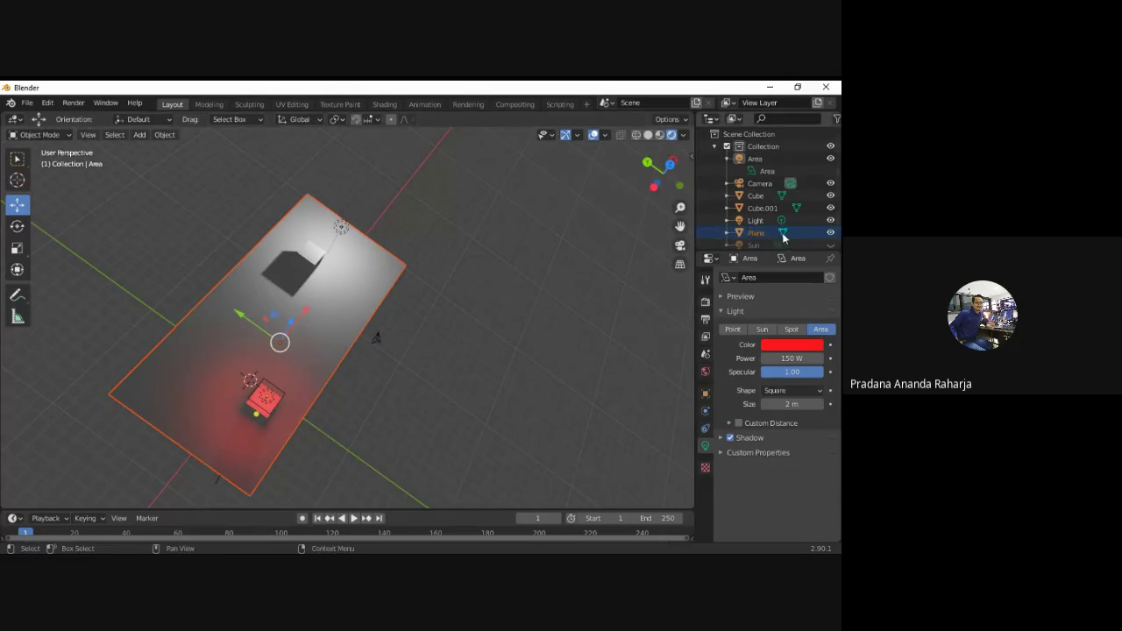
{"action": "left_click", "coordinate": [409, 265]}
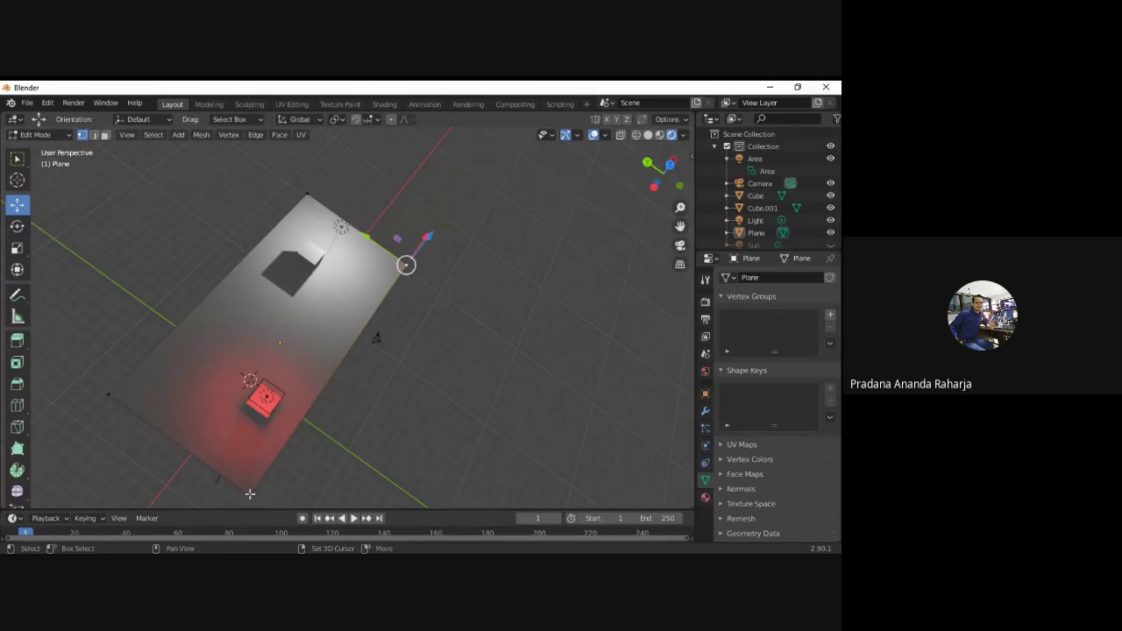
{"action": "left_click", "coordinate": [250, 494], "text": "shift"}
{"action": "left_click_drag", "start_coordinate": [304, 334], "coordinate": [409, 393]}
{"action": "left_click", "coordinate": [244, 352]}
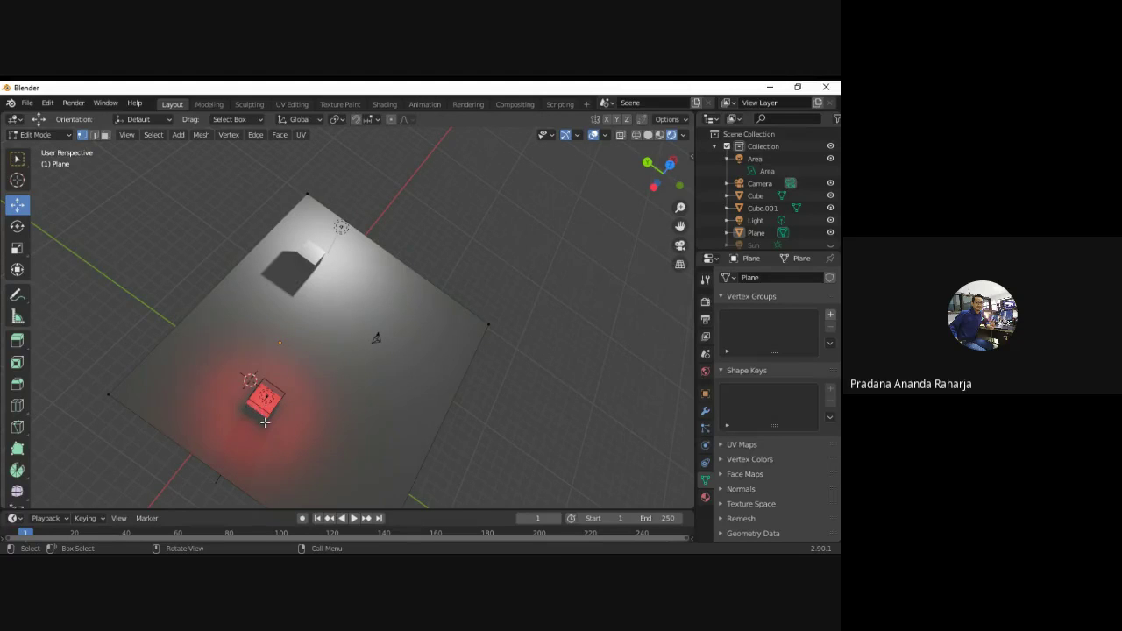
{"action": "left_click", "coordinate": [16, 158]}
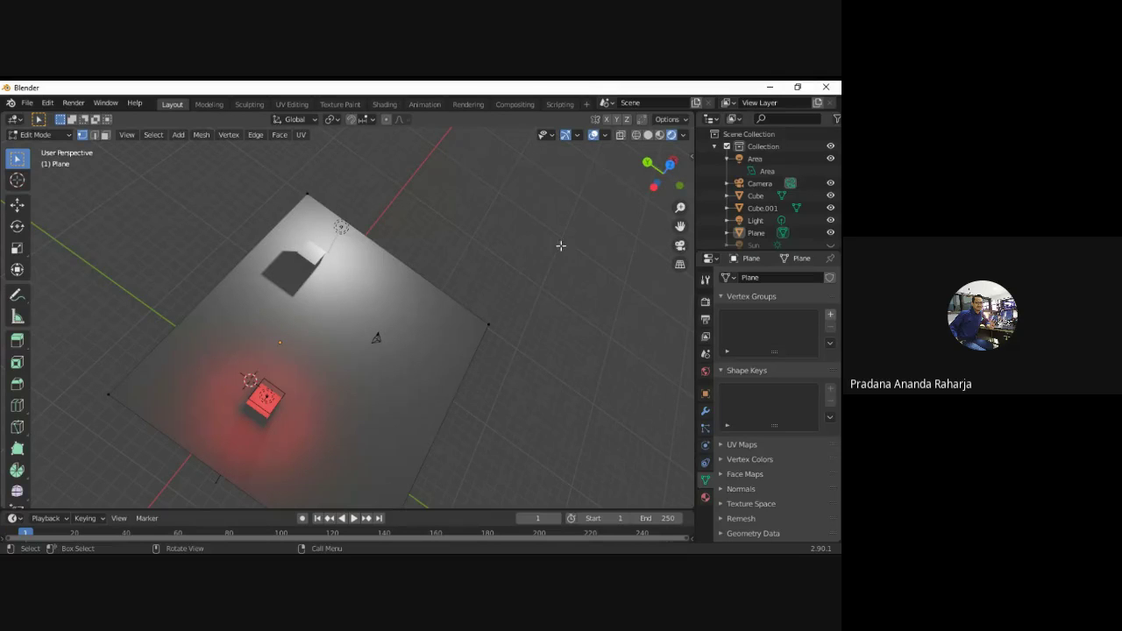
{"action": "left_click", "coordinate": [783, 233]}
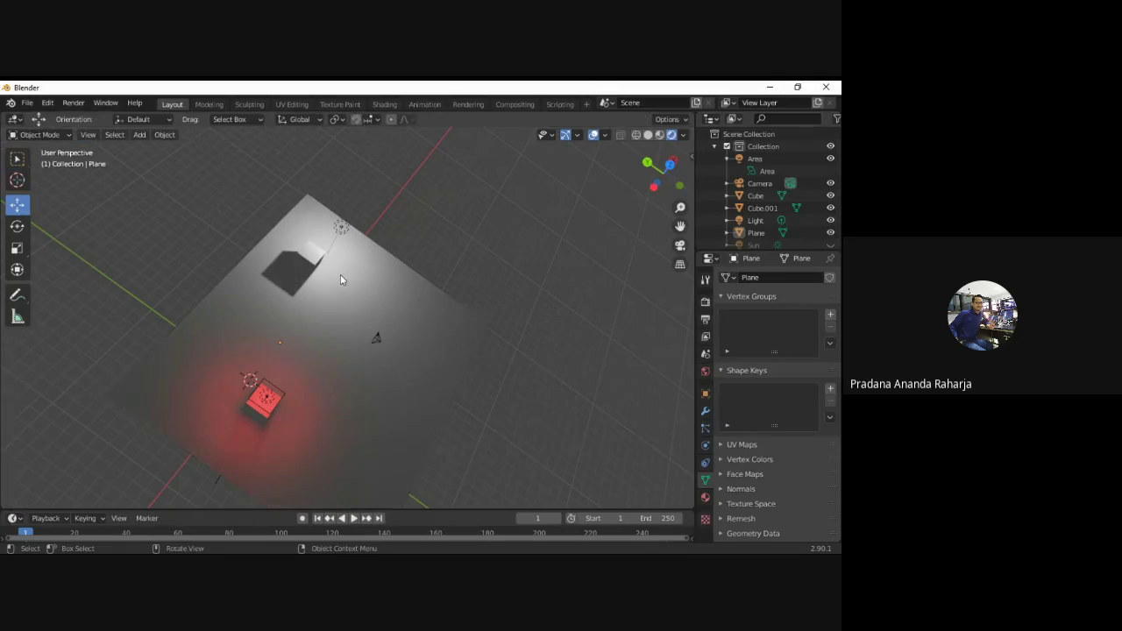
Duplicate the original cube and move the copy along negative Y onto the widened part of the floor plane.
{"action": "left_click", "coordinate": [307, 256]}
{"action": "key", "text": "ctrl+c"}
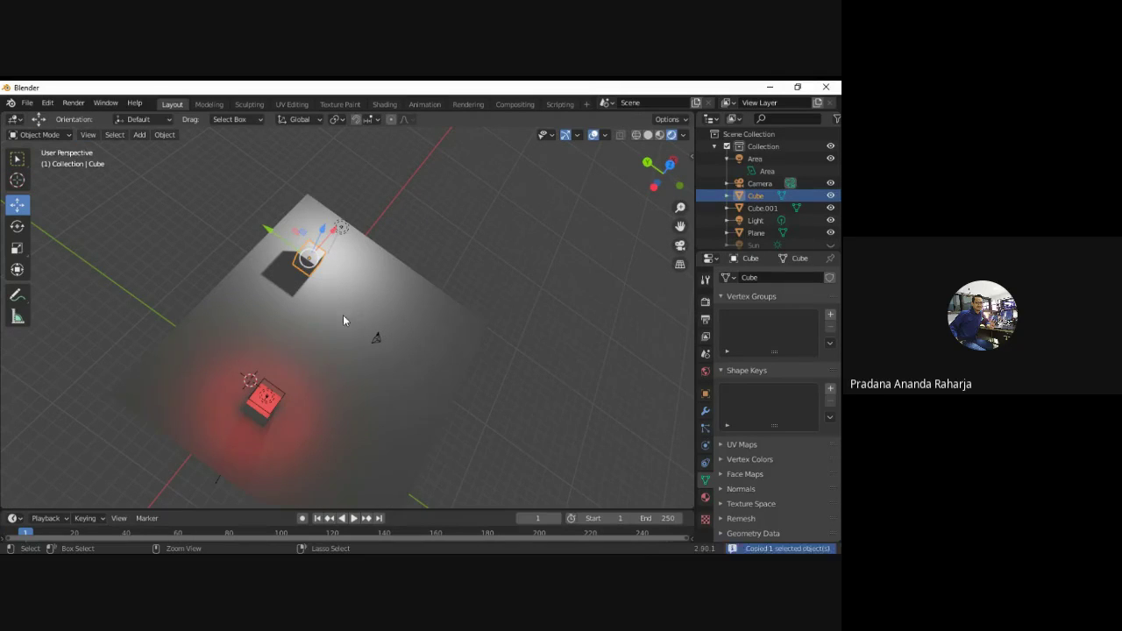
{"action": "key", "text": "ctrl+v"}
{"action": "key", "text": "g"}
{"action": "key", "text": "y"}
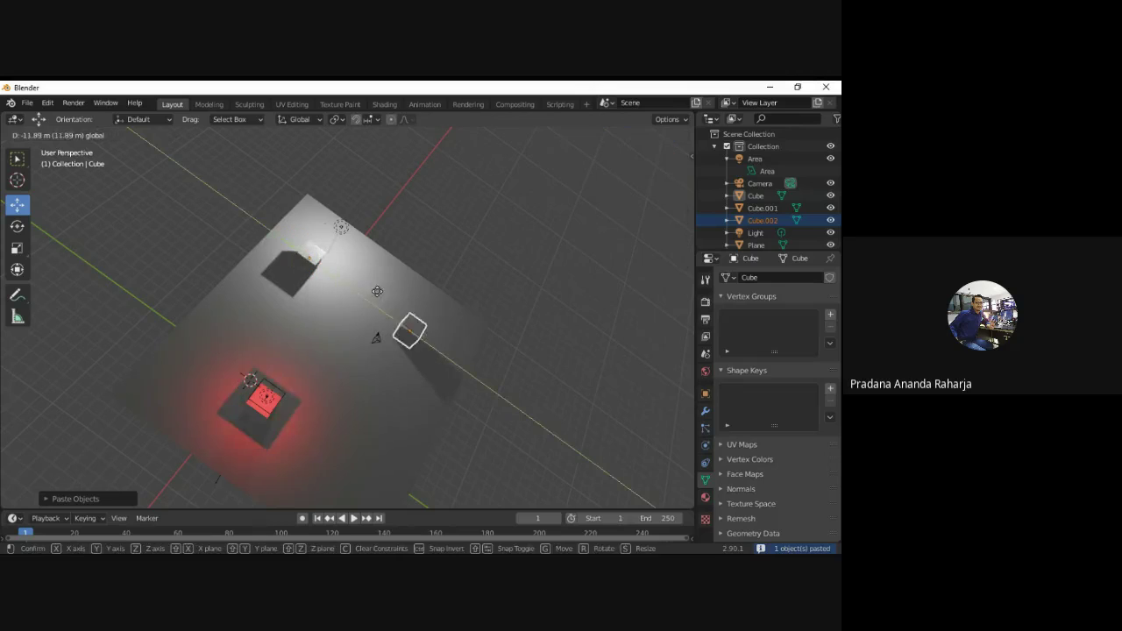
{"action": "left_click", "coordinate": [383, 301]}
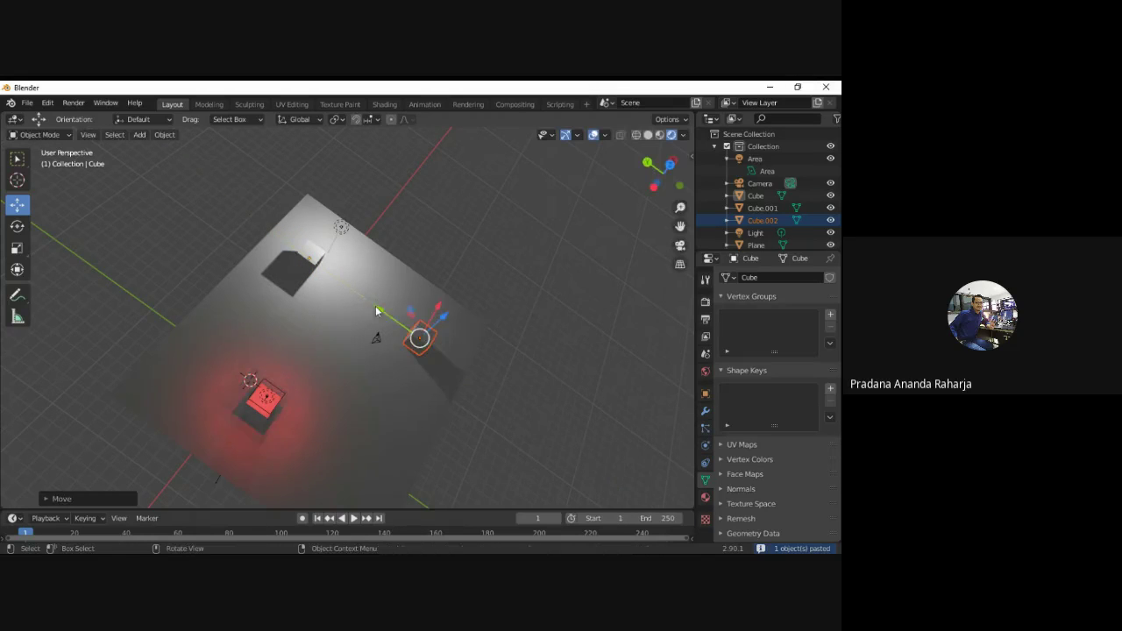
{"action": "left_click", "coordinate": [519, 344]}
{"action": "scroll", "coordinate": [508, 331], "scroll_direction": "up", "scroll_amount": 4}
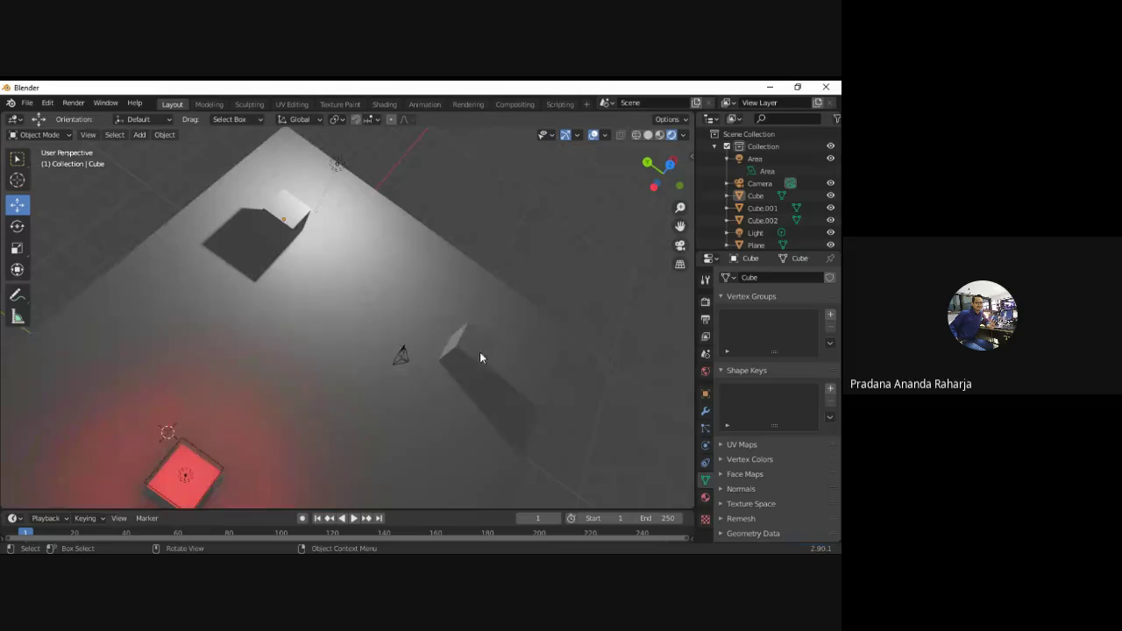
In Edit Mode, move the four vertices of one side face of the new cube copy inward along Y to thin it.
{"action": "left_click", "coordinate": [479, 357]}
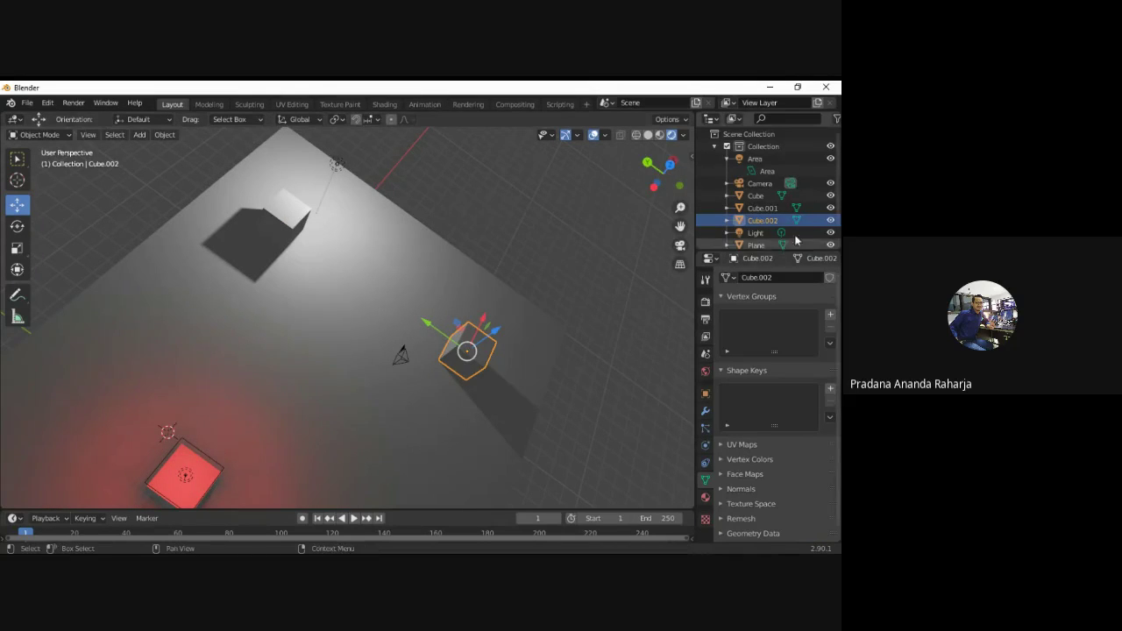
{"action": "key", "text": "Tab"}
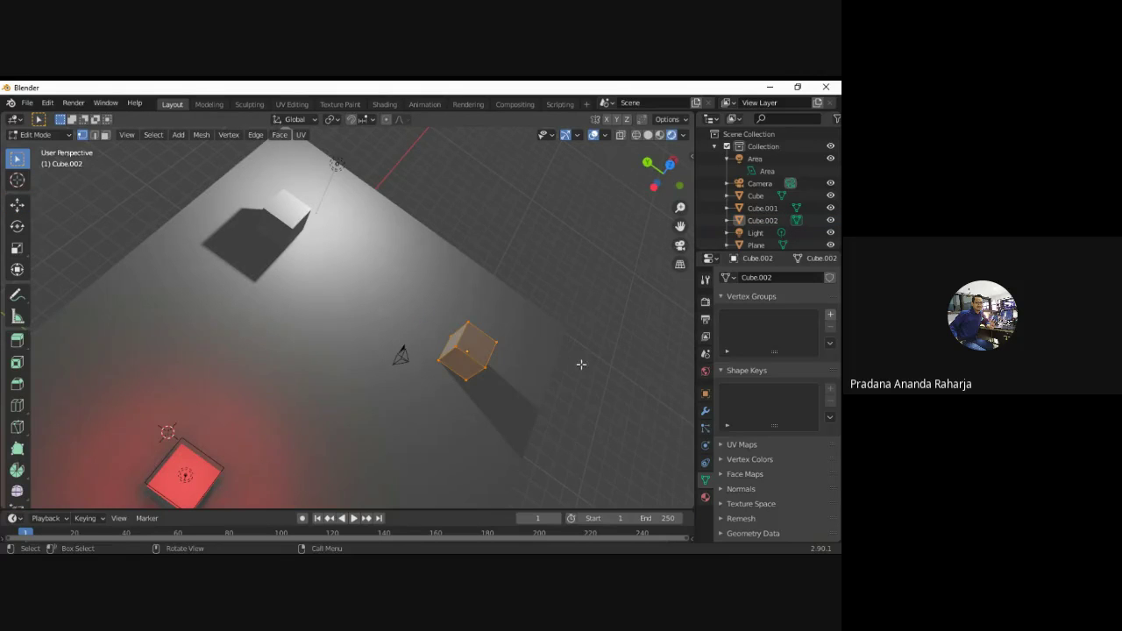
{"action": "middle_click_drag", "start_coordinate": [581, 363], "coordinate": [461, 438]}
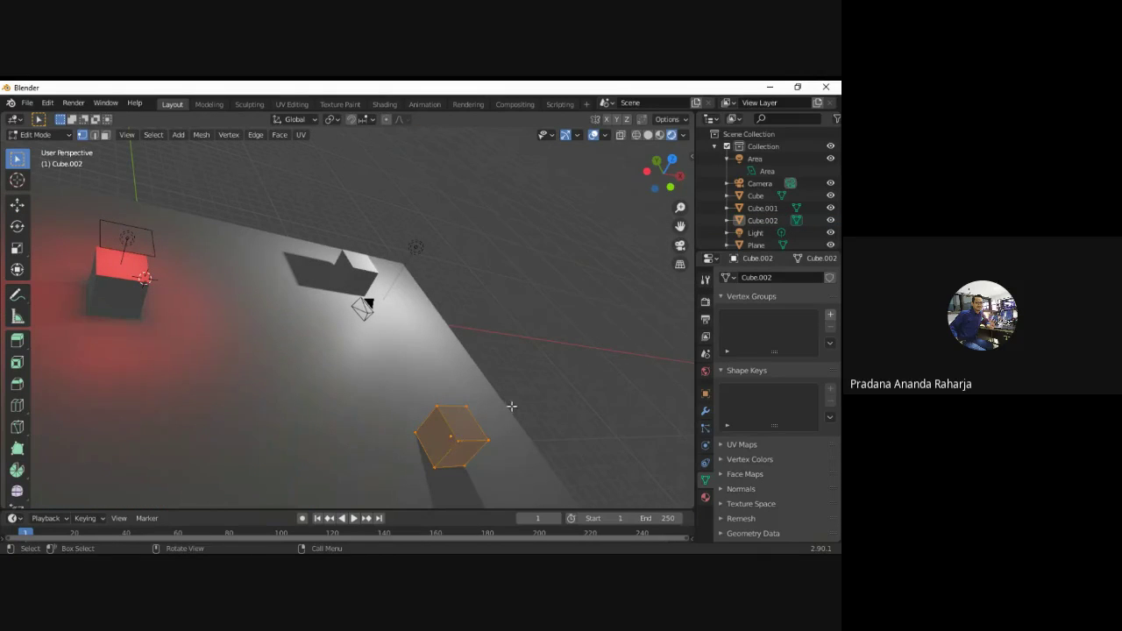
{"action": "key", "text": "alt+a"}
{"action": "left_click", "coordinate": [488, 440], "text": "shift"}
{"action": "left_click", "coordinate": [456, 442], "text": "shift"}
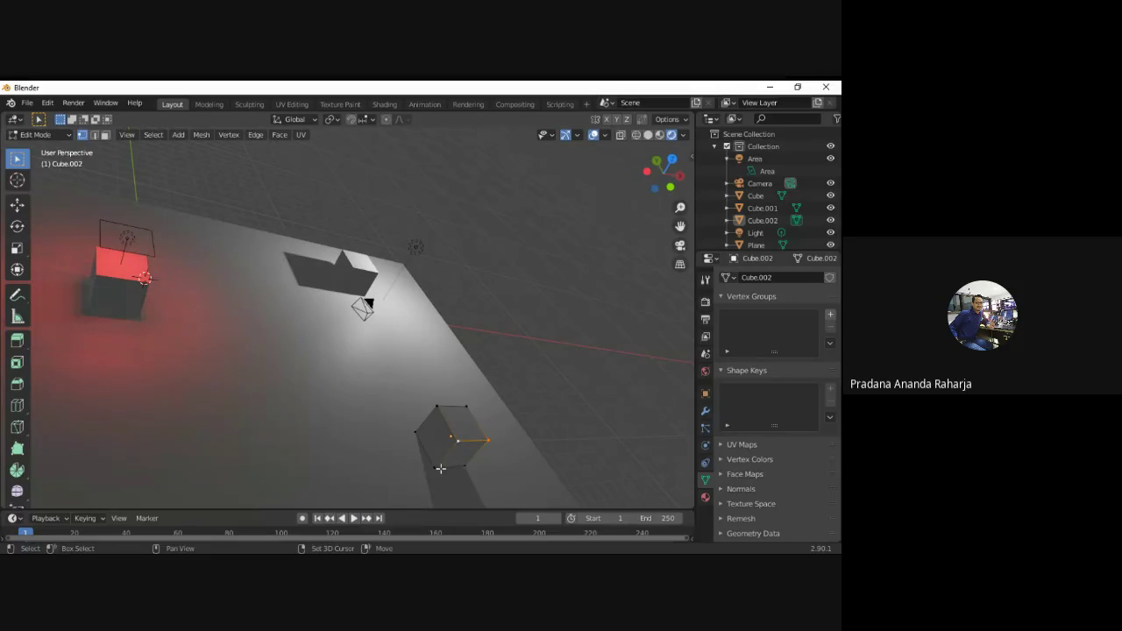
{"action": "left_click", "coordinate": [434, 467], "text": "shift"}
{"action": "left_click", "coordinate": [467, 468], "text": "shift"}
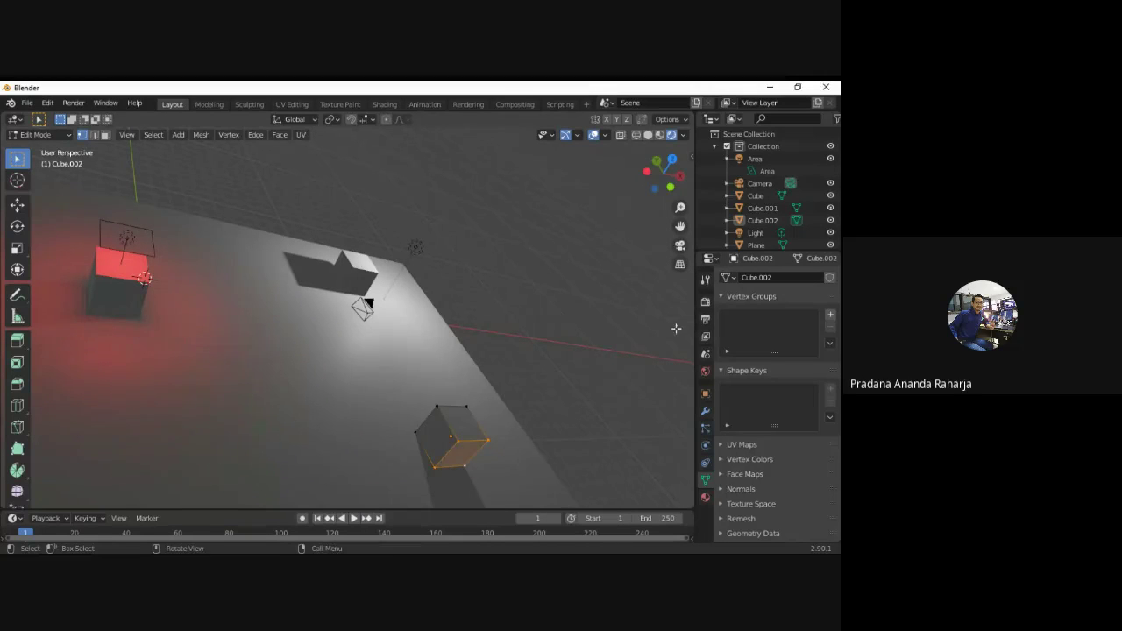
{"action": "left_click_drag", "start_coordinate": [663, 170], "coordinate": [625, 322]}
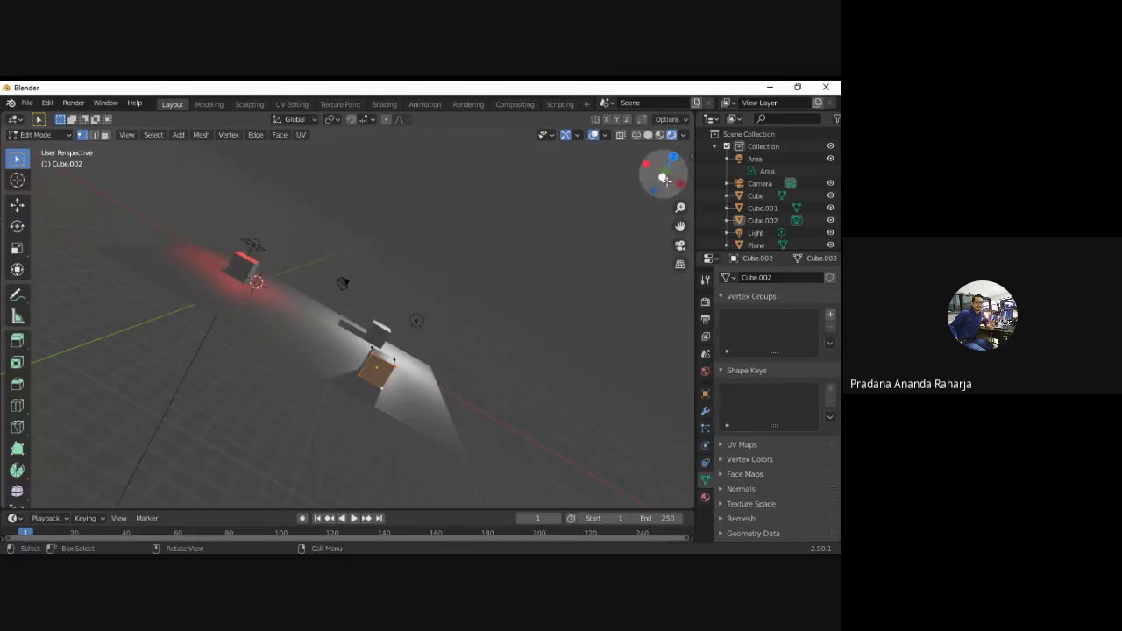
{"action": "left_click_drag", "start_coordinate": [660, 175], "coordinate": [519, 327]}
{"action": "scroll", "coordinate": [520, 326], "scroll_direction": "down", "scroll_amount": 3}
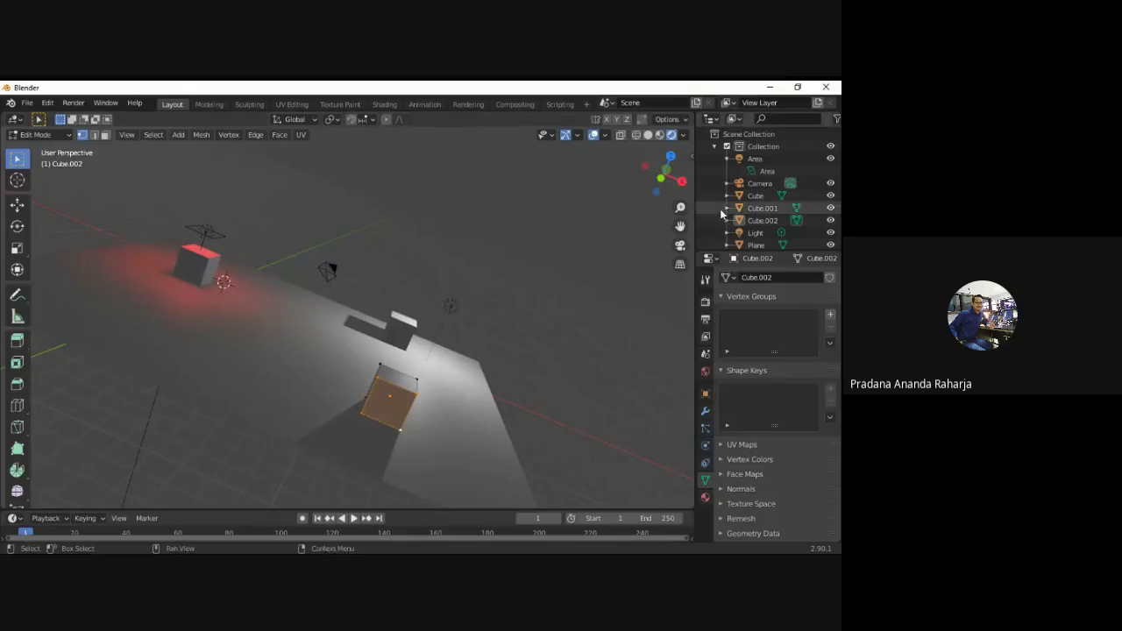
{"action": "left_click_drag", "start_coordinate": [646, 167], "coordinate": [555, 391]}
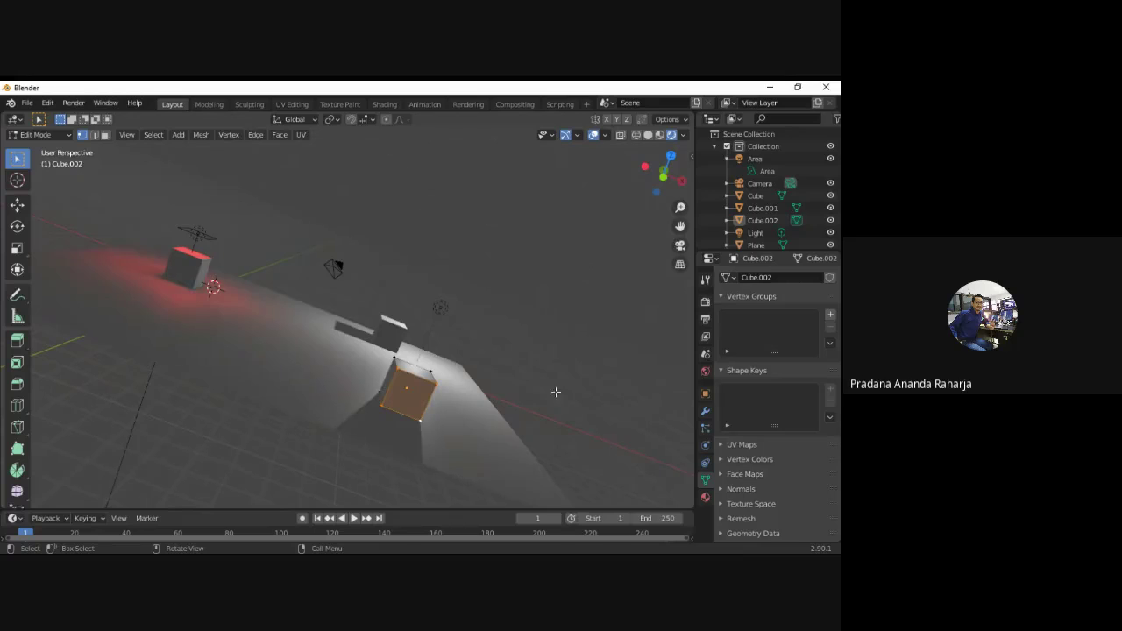
{"action": "left_click", "coordinate": [433, 382], "text": "shift"}
{"action": "left_click", "coordinate": [384, 404], "text": "shift"}
{"action": "scroll", "coordinate": [384, 404], "scroll_direction": "up", "scroll_amount": 3}
{"action": "scroll", "coordinate": [384, 404], "scroll_direction": "down", "scroll_amount": 3}
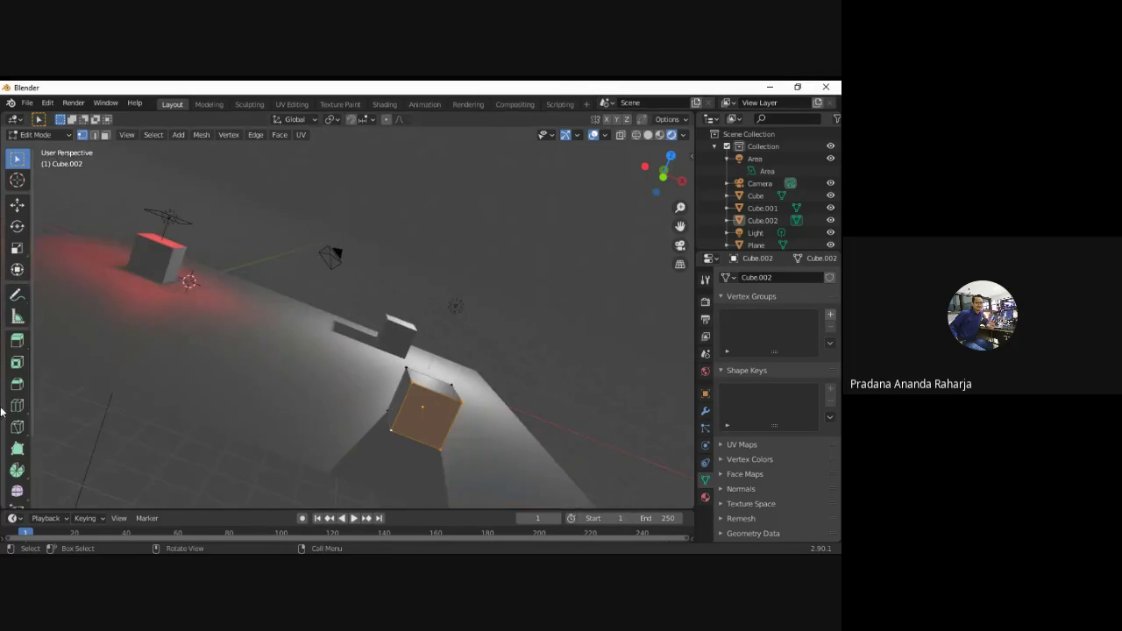
{"action": "left_click", "coordinate": [17, 204]}
{"action": "mouse_move", "coordinate": [420, 403]}
{"action": "left_mouse_down"}
{"action": "mouse_move", "coordinate": [425, 439]}
{"action": "mouse_move", "coordinate": [418, 395]}
{"action": "left_mouse_up"}
Move the vertices of the thinned block's adjacent side face inward along X to slim it into an upright pillar.
{"action": "middle_click_drag", "start_coordinate": [548, 429], "coordinate": [326, 382]}
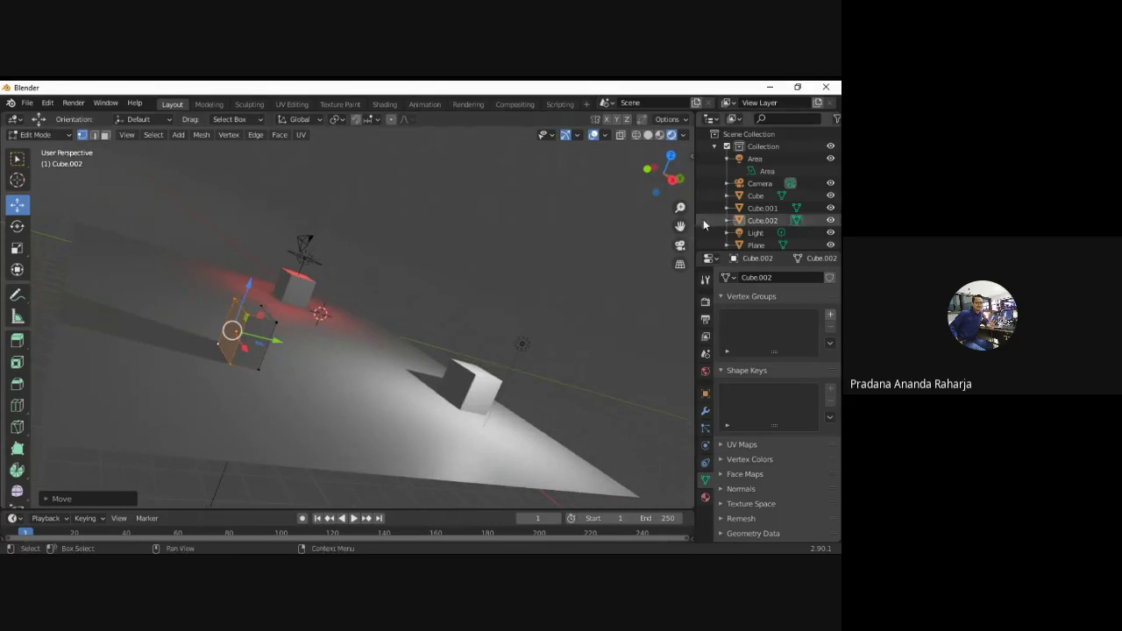
{"action": "left_click_drag", "start_coordinate": [679, 226], "coordinate": [656, 226]}
{"action": "middle_click_drag", "start_coordinate": [593, 204], "coordinate": [648, 180]}
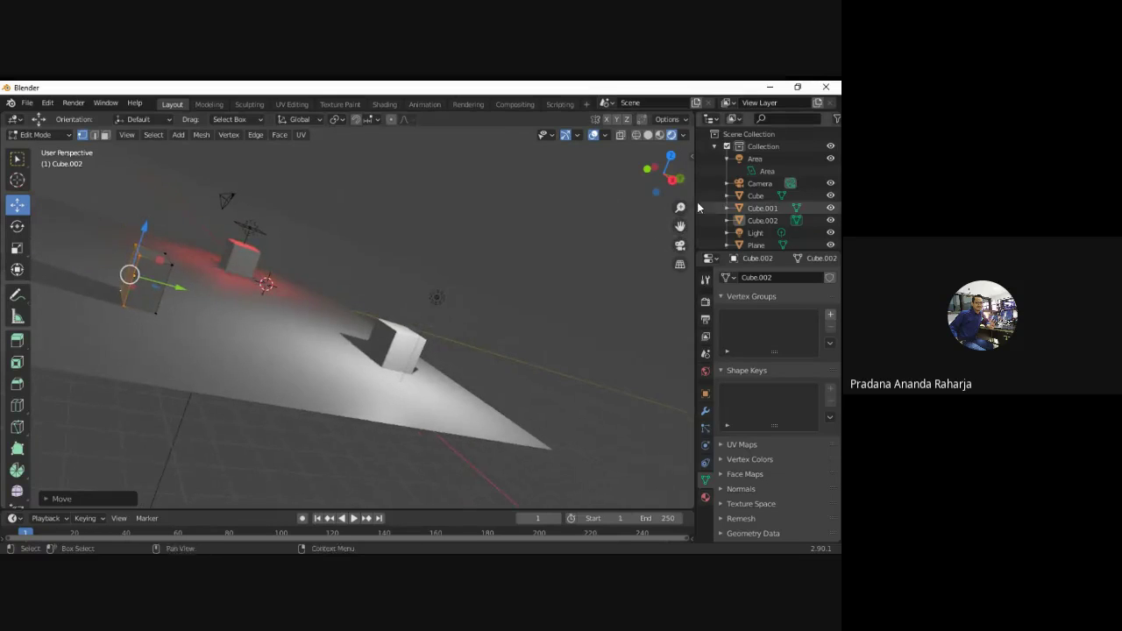
{"action": "left_click_drag", "start_coordinate": [663, 175], "coordinate": [657, 166]}
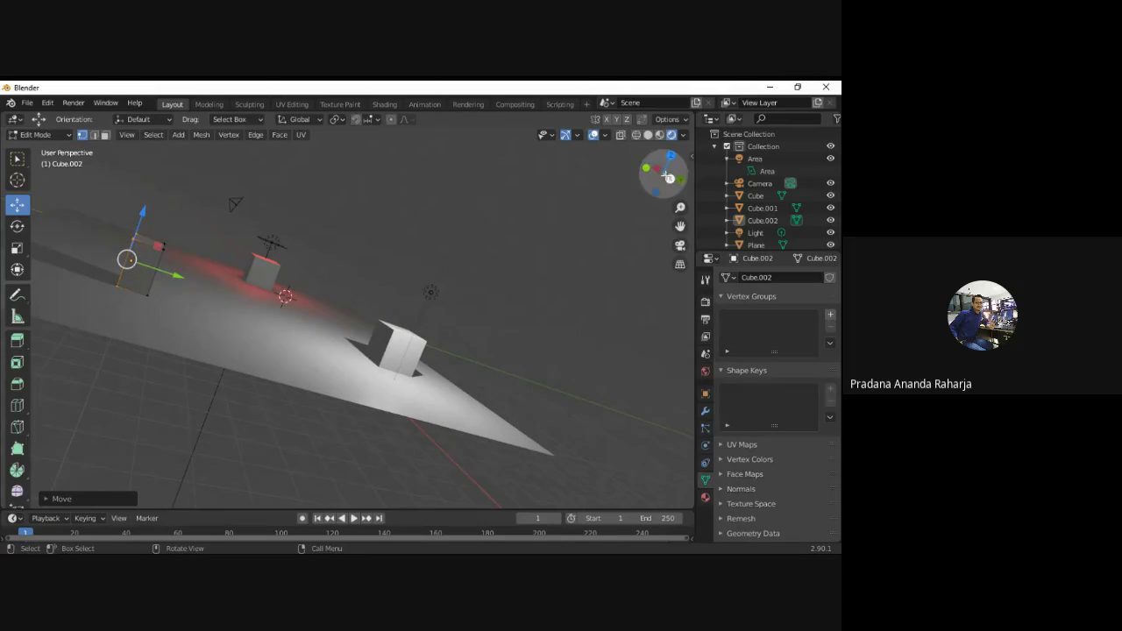
{"action": "key", "text": "ctrl+z"}
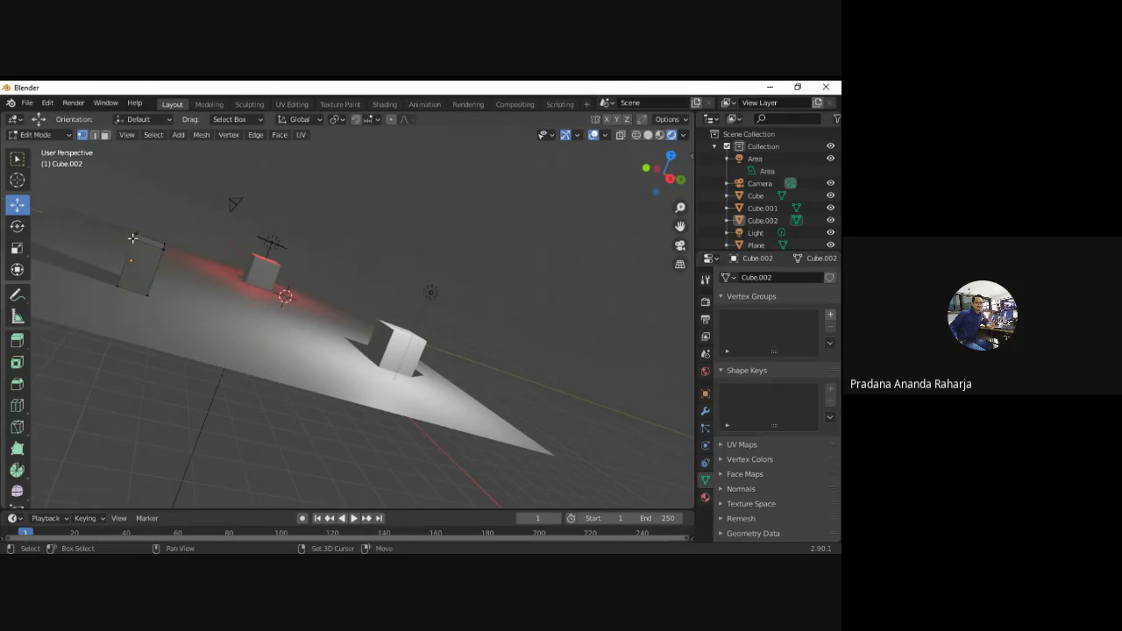
{"action": "left_click_drag", "start_coordinate": [166, 248], "coordinate": [124, 288]}
{"action": "middle_click_drag", "start_coordinate": [163, 344], "coordinate": [290, 342]}
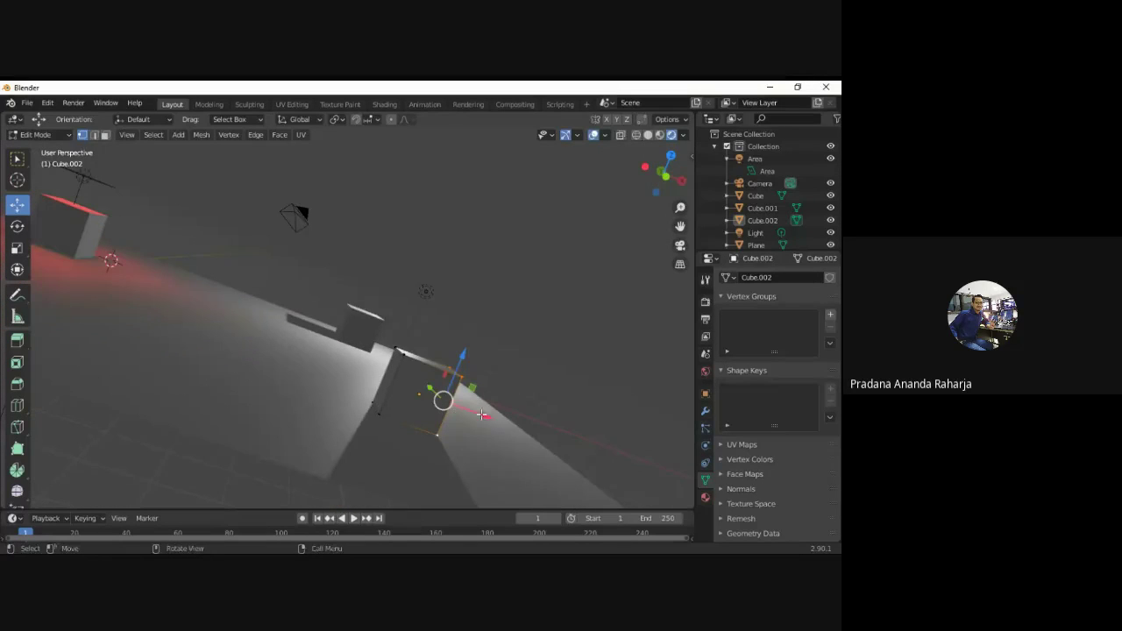
{"action": "key", "text": "ctrl+z"}
{"action": "key", "text": "ctrl+z"}
{"action": "key", "text": "ctrl+z"}
{"action": "key", "text": "ctrl+z"}
{"action": "key", "text": "ctrl+z"}
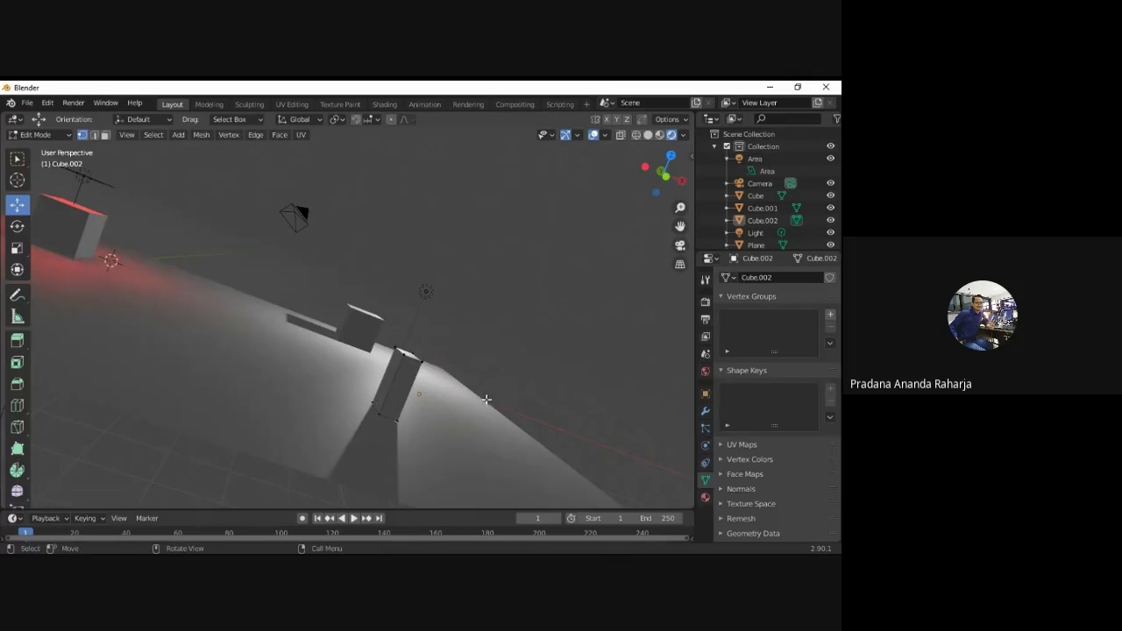
{"action": "key", "text": "ctrl+z"}
Return to Object Mode and add a Spot light to the scene.
{"action": "left_click", "coordinate": [16, 158]}
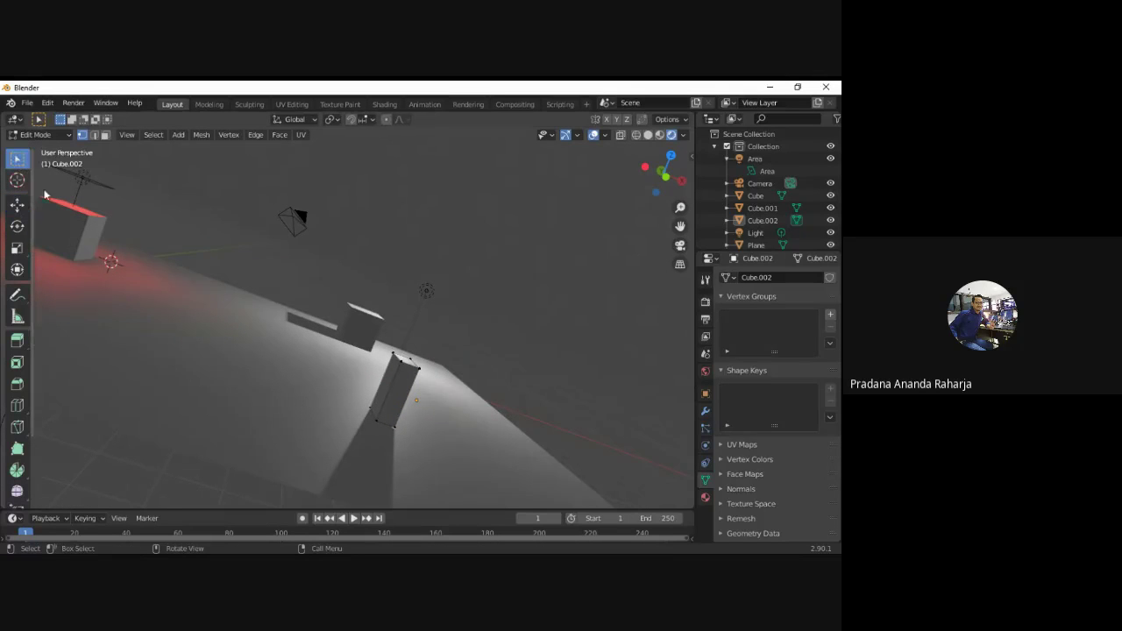
{"action": "key", "text": "Tab"}
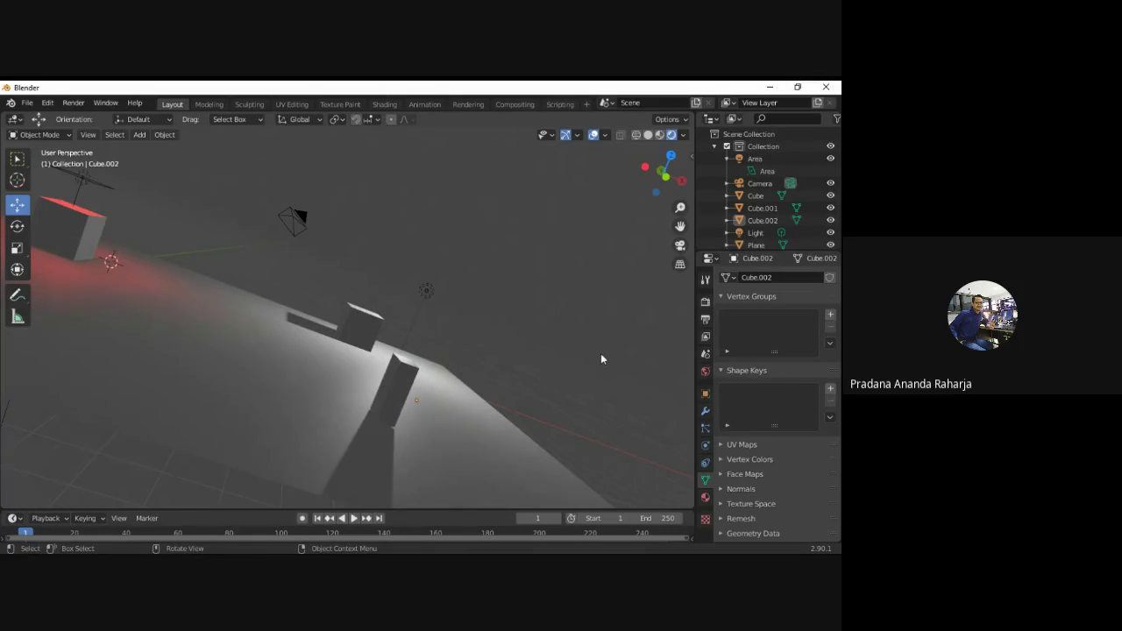
{"action": "middle_click_drag", "start_coordinate": [538, 355], "coordinate": [155, 465]}
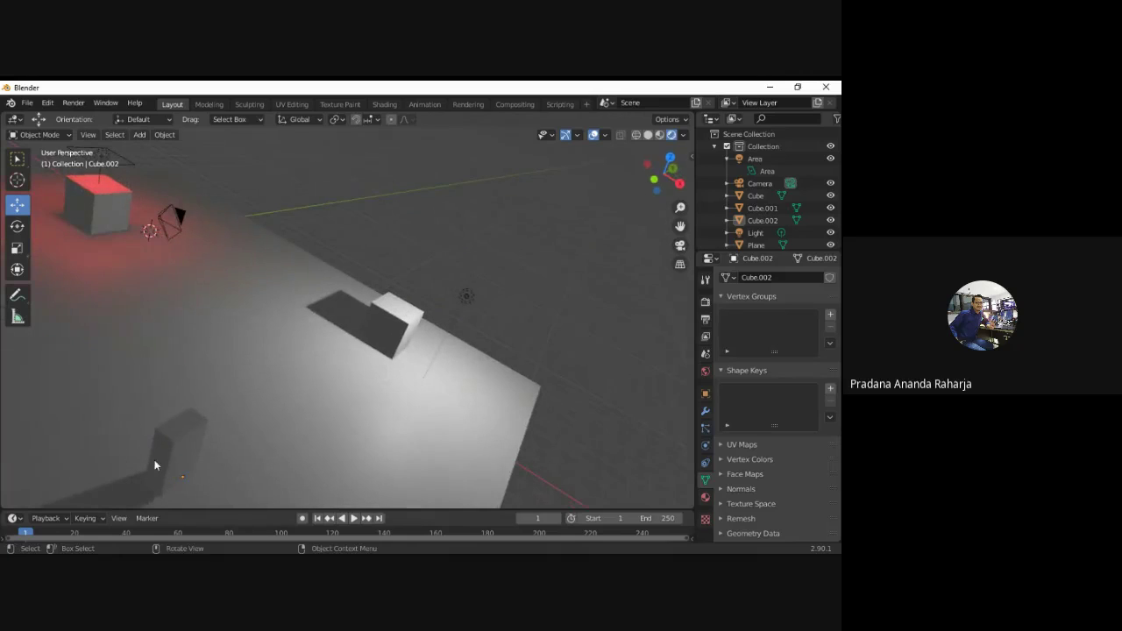
{"action": "left_click", "coordinate": [180, 436]}
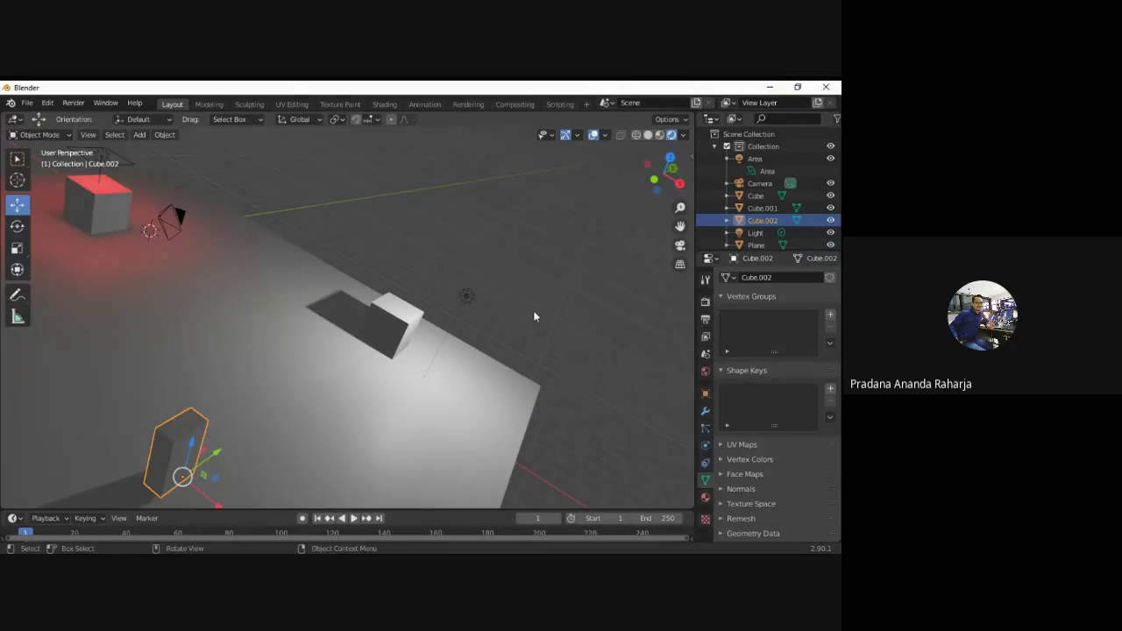
{"action": "left_click", "coordinate": [532, 313]}
{"action": "key", "text": "shift+a"}
{"action": "mouse_move", "coordinate": [456, 286]}
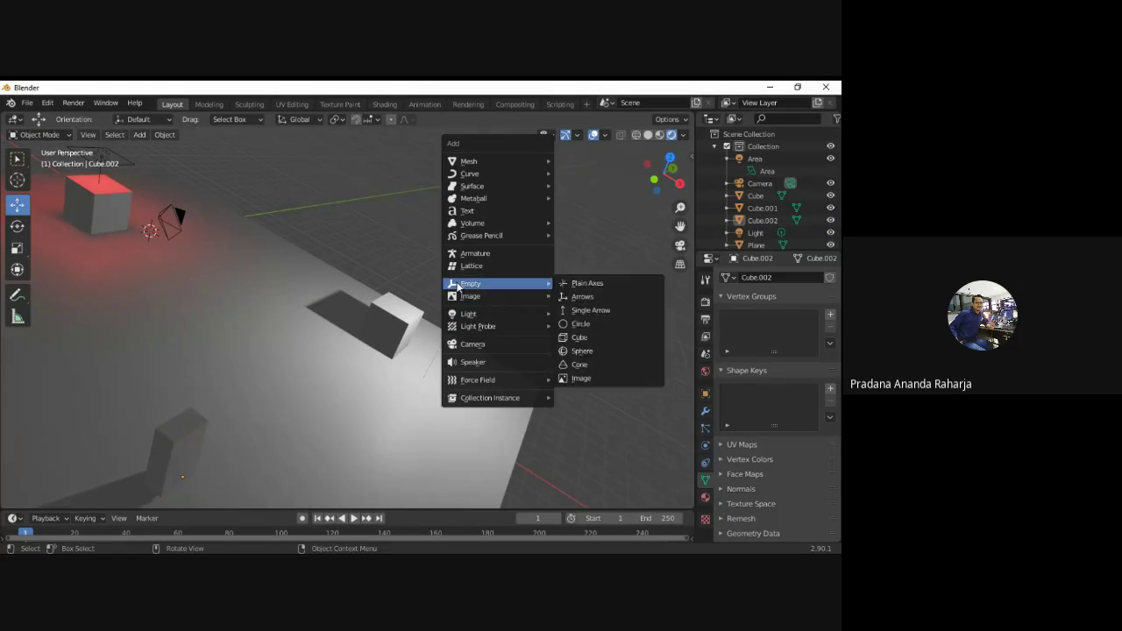
{"action": "mouse_move", "coordinate": [535, 163]}
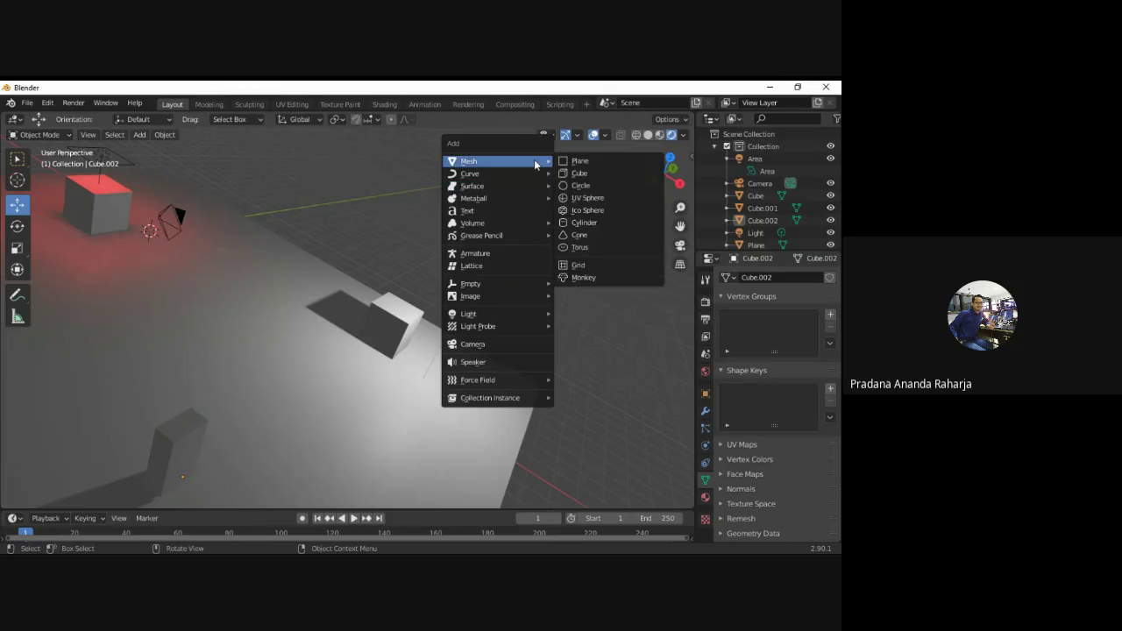
{"action": "mouse_move", "coordinate": [491, 313]}
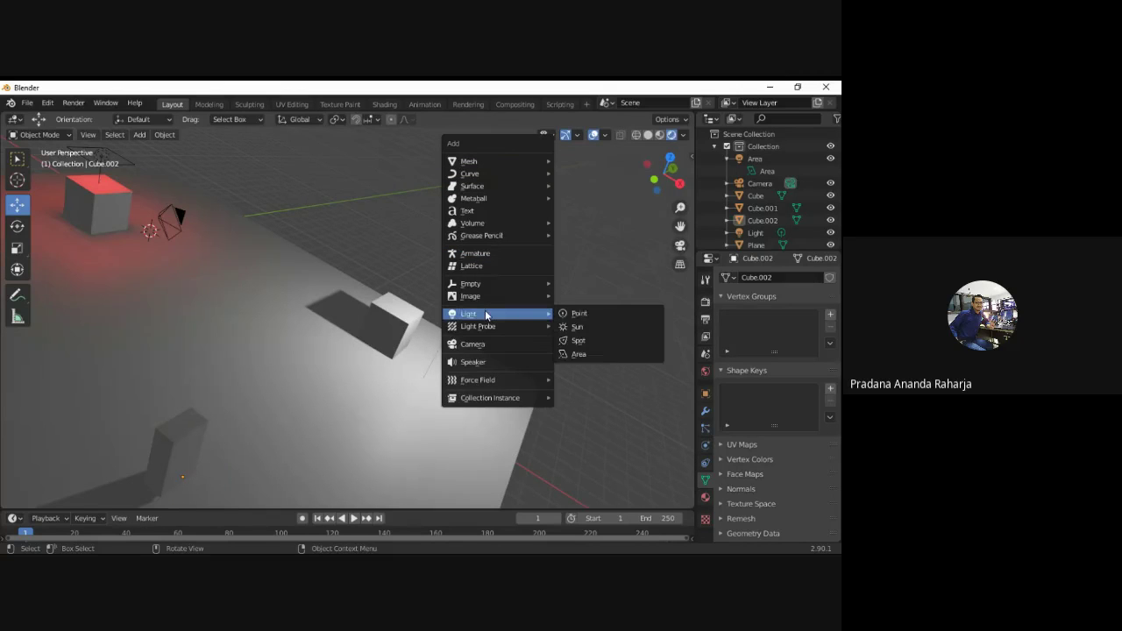
{"action": "left_click", "coordinate": [585, 340]}
Move the spot light to the slim pillar, raise it well above the pillar along Z, and shift it slightly along negative Y.
{"action": "middle_click_drag", "start_coordinate": [334, 259], "coordinate": [170, 246]}
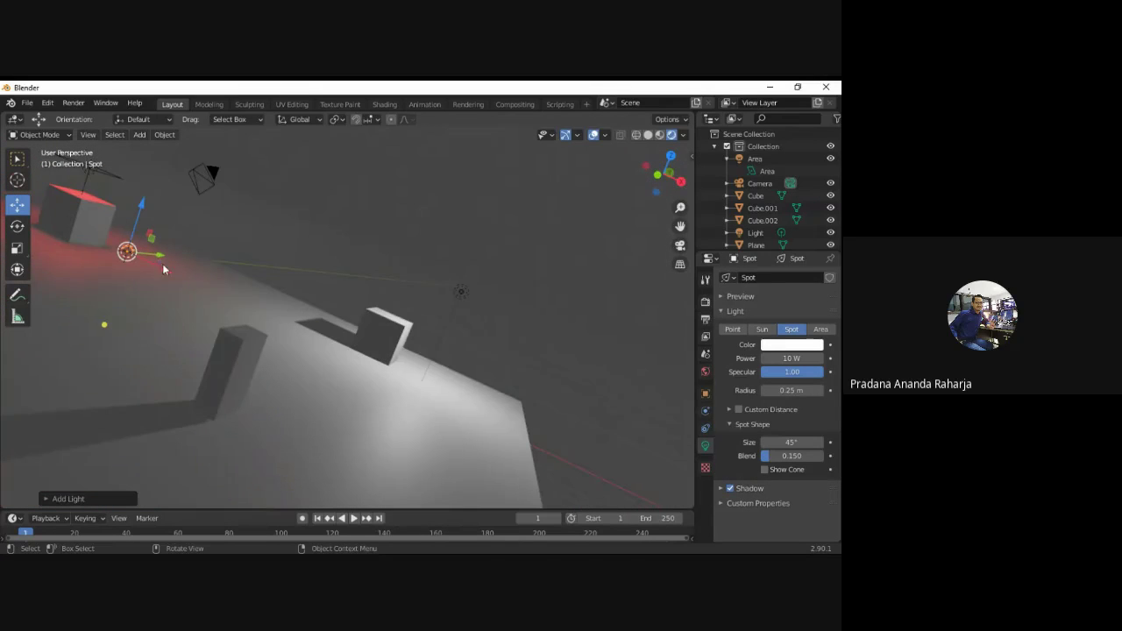
{"action": "key", "text": "g"}
{"action": "left_click", "coordinate": [359, 357]}
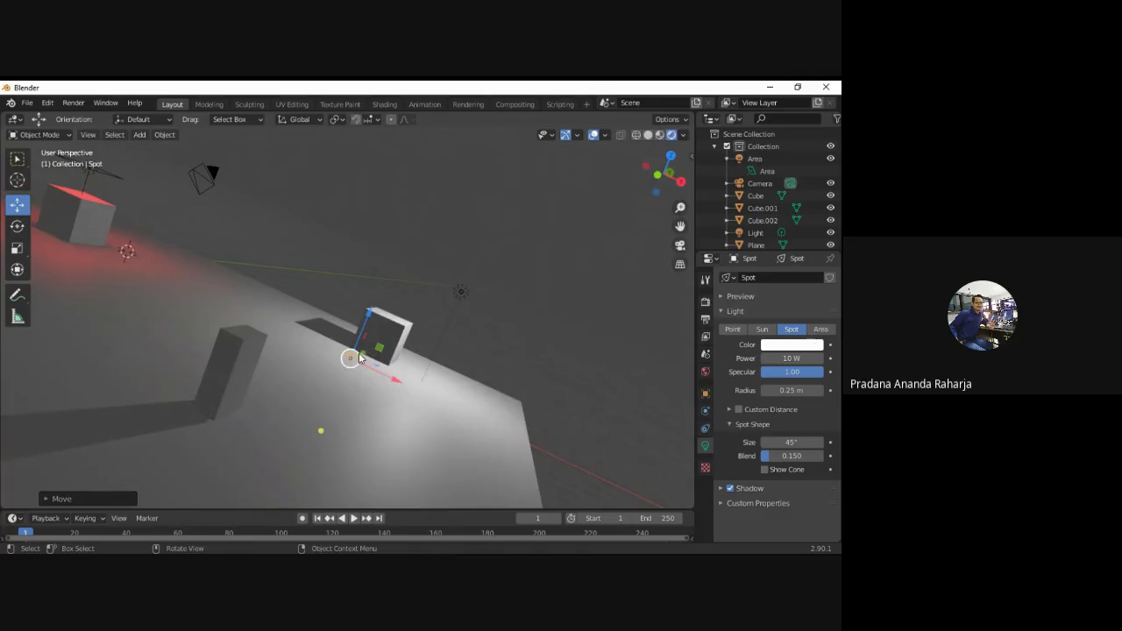
{"action": "left_click_drag", "start_coordinate": [364, 353], "coordinate": [252, 404]}
{"action": "key", "text": "g"}
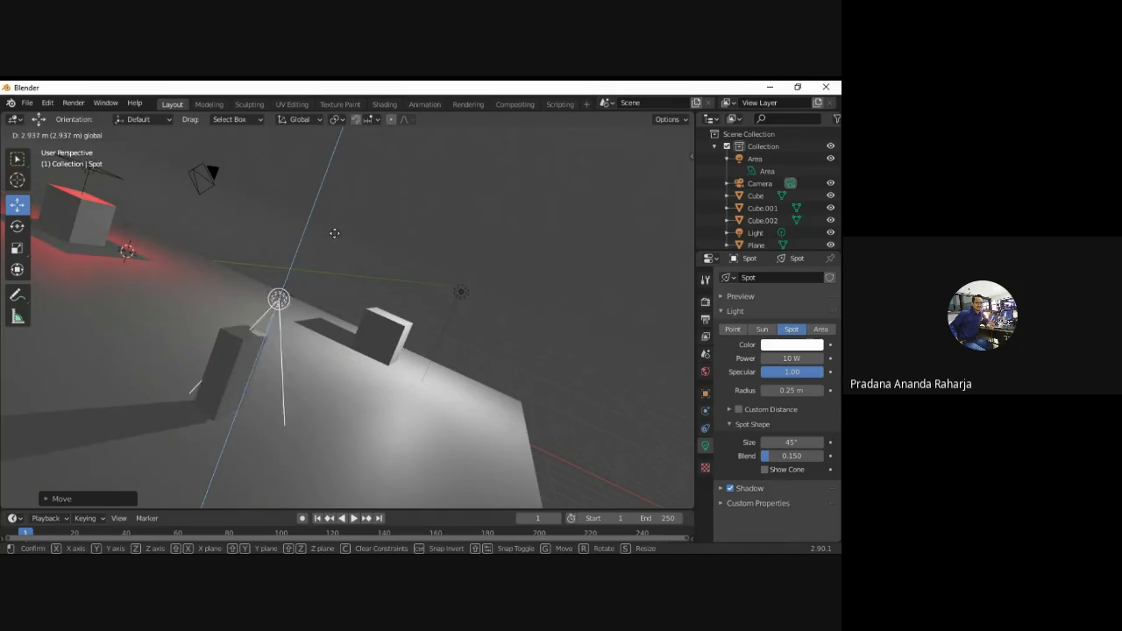
{"action": "left_click", "coordinate": [372, 184]}
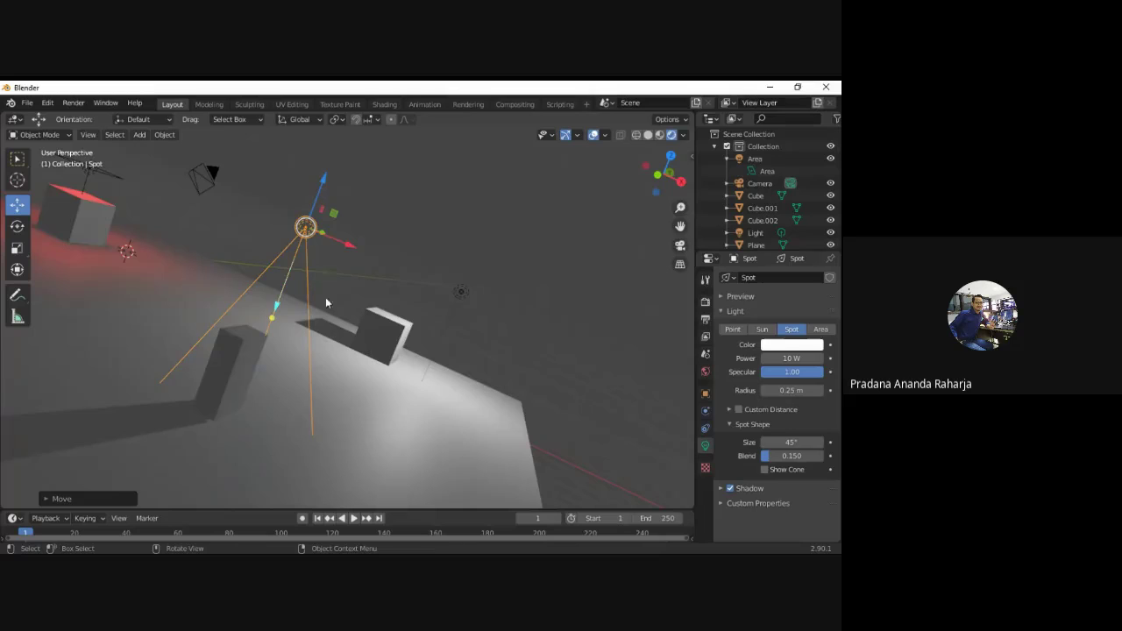
{"action": "middle_click_drag", "start_coordinate": [461, 318], "coordinate": [676, 377]}
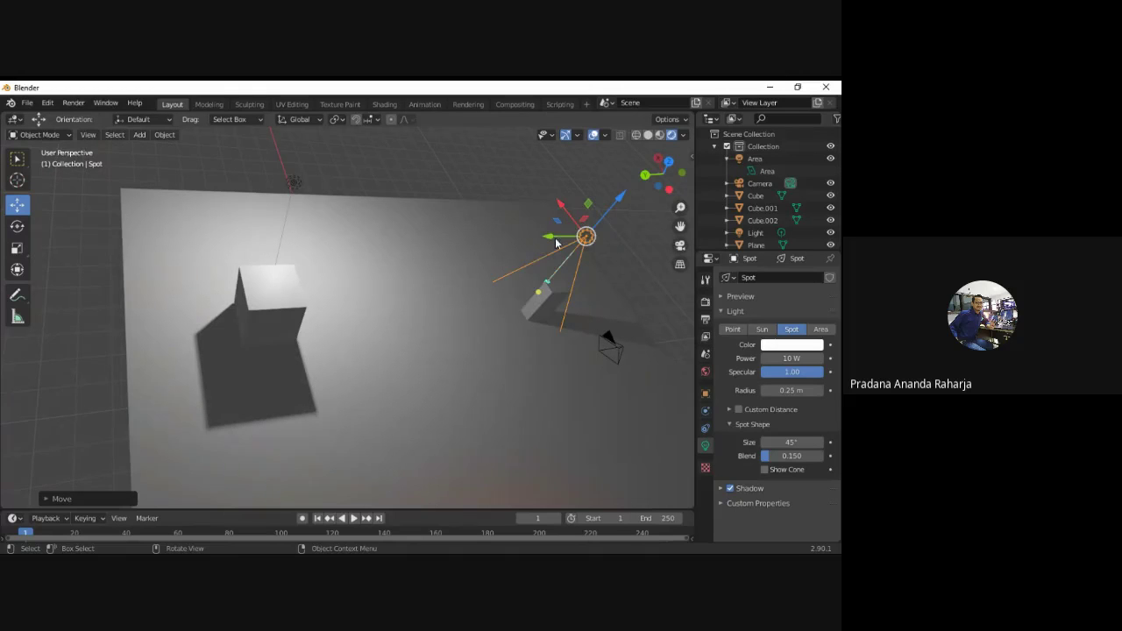
{"action": "left_click_drag", "start_coordinate": [555, 239], "coordinate": [582, 223]}
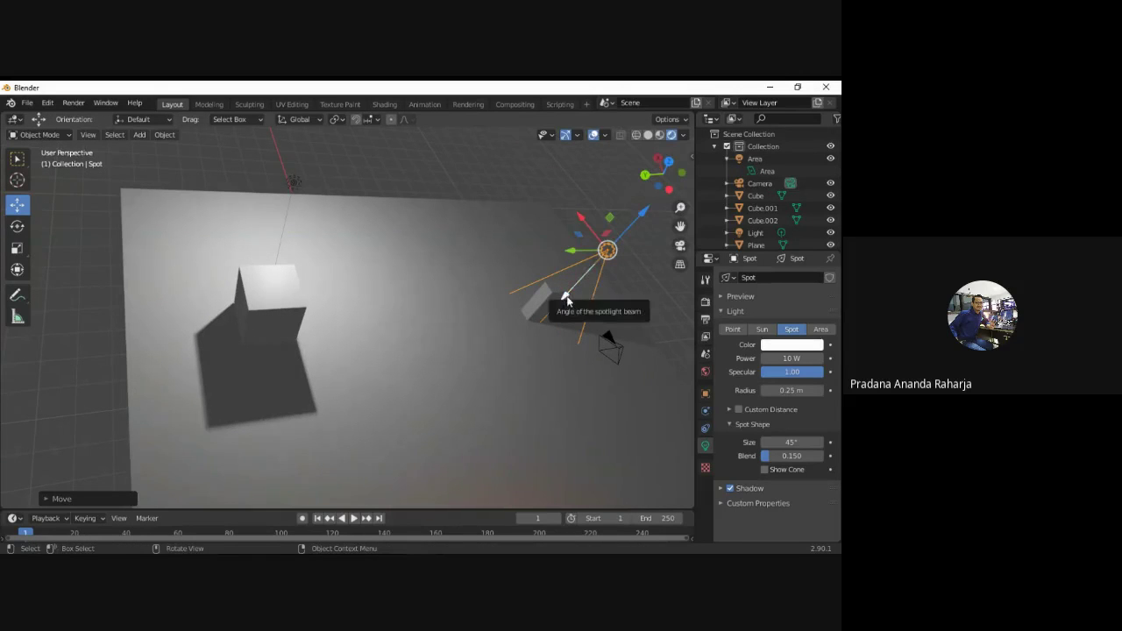
Widen the spot light's beam angle to about 48.2°.
{"action": "mouse_move", "coordinate": [561, 301]}
{"action": "left_mouse_down"}
{"action": "mouse_move", "coordinate": [579, 285]}
{"action": "mouse_move", "coordinate": [567, 299]}
{"action": "mouse_move", "coordinate": [574, 309]}
{"action": "left_mouse_up"}
{"action": "right_click", "coordinate": [574, 310]}
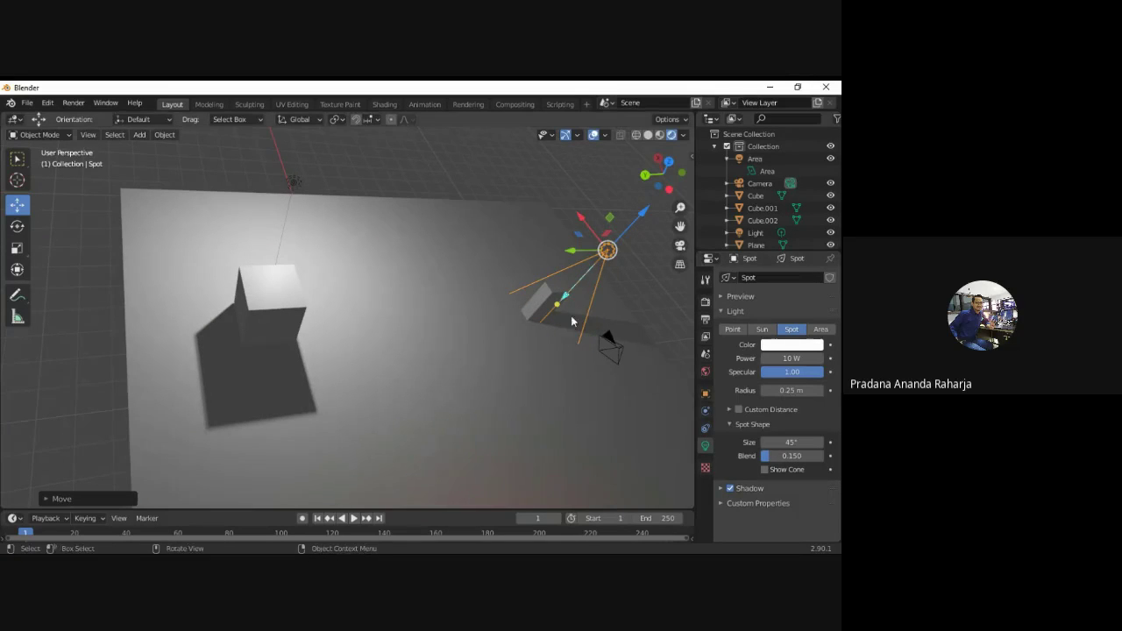
{"action": "left_click_drag", "start_coordinate": [564, 302], "coordinate": [562, 295]}
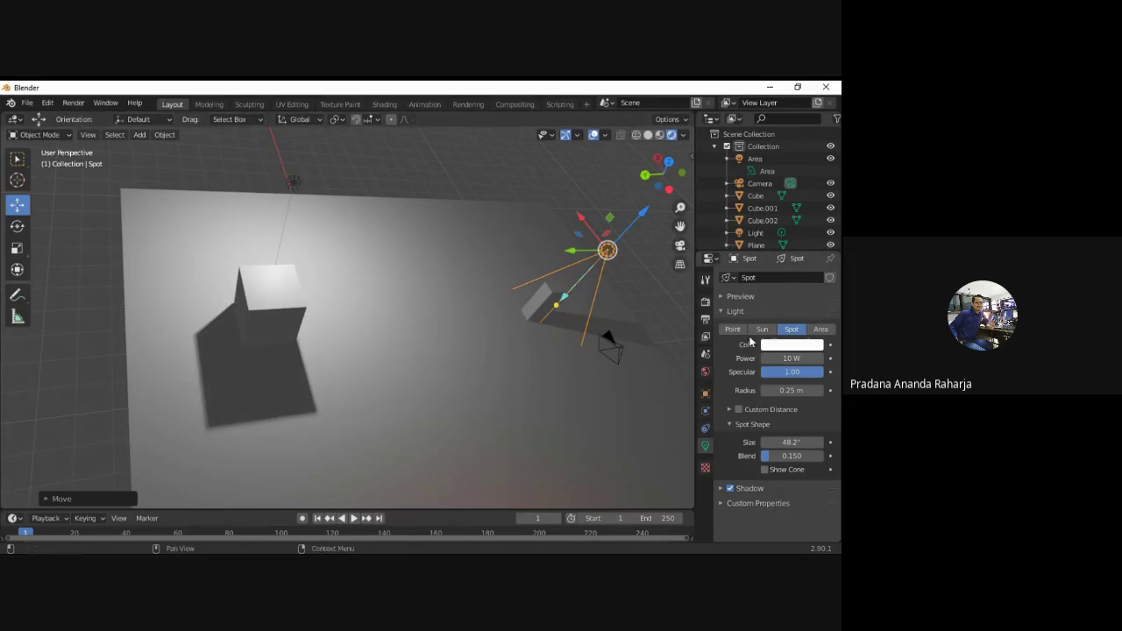
Set the spot light's power to 200 W and shift the light slightly along positive Y to center its beam on the pillar.
{"action": "left_click", "coordinate": [821, 360]}
{"action": "double_click", "coordinate": [785, 361]}
{"action": "double_click", "coordinate": [776, 362]}
{"action": "type", "text": "20"}
{"action": "key", "text": "Return"}
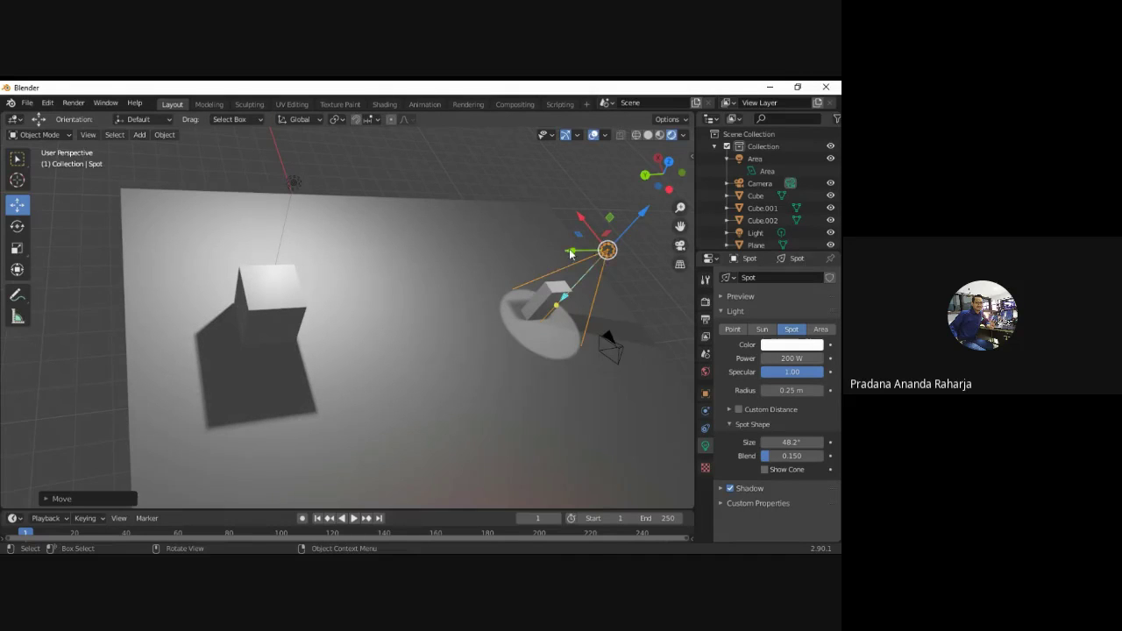
{"action": "left_click_drag", "start_coordinate": [570, 252], "coordinate": [563, 213]}
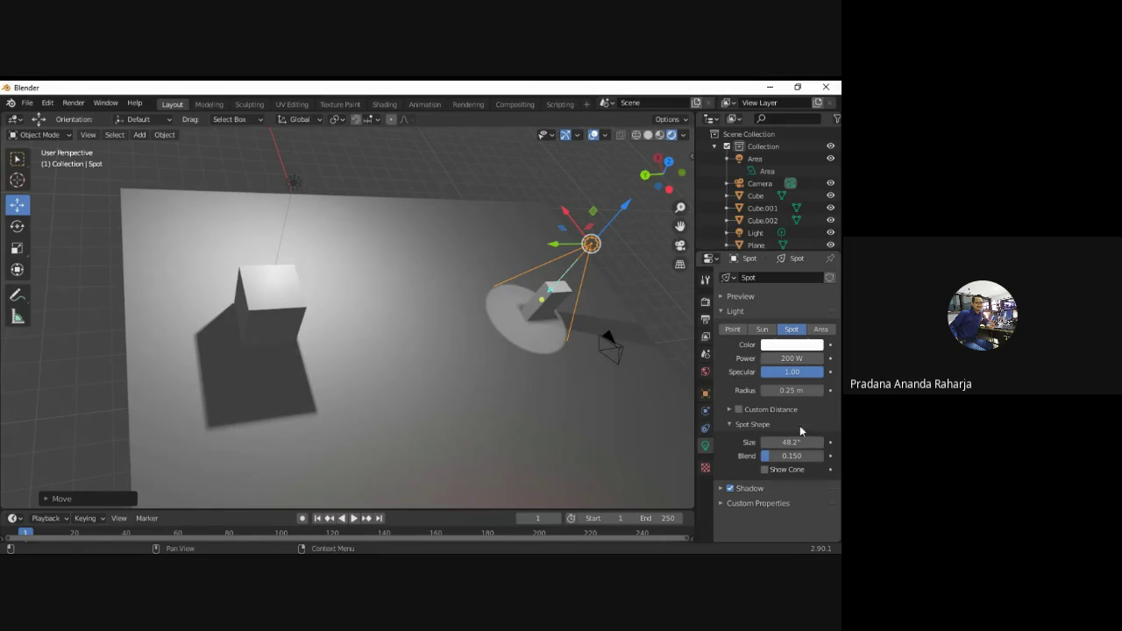
Set the spot light's blend to 1 to soften the edge of its light circle.
{"action": "left_click", "coordinate": [805, 455]}
{"action": "left_click_drag", "start_coordinate": [816, 457], "coordinate": [734, 442]}
{"action": "type", "text": "1"}
{"action": "key", "text": "Return"}
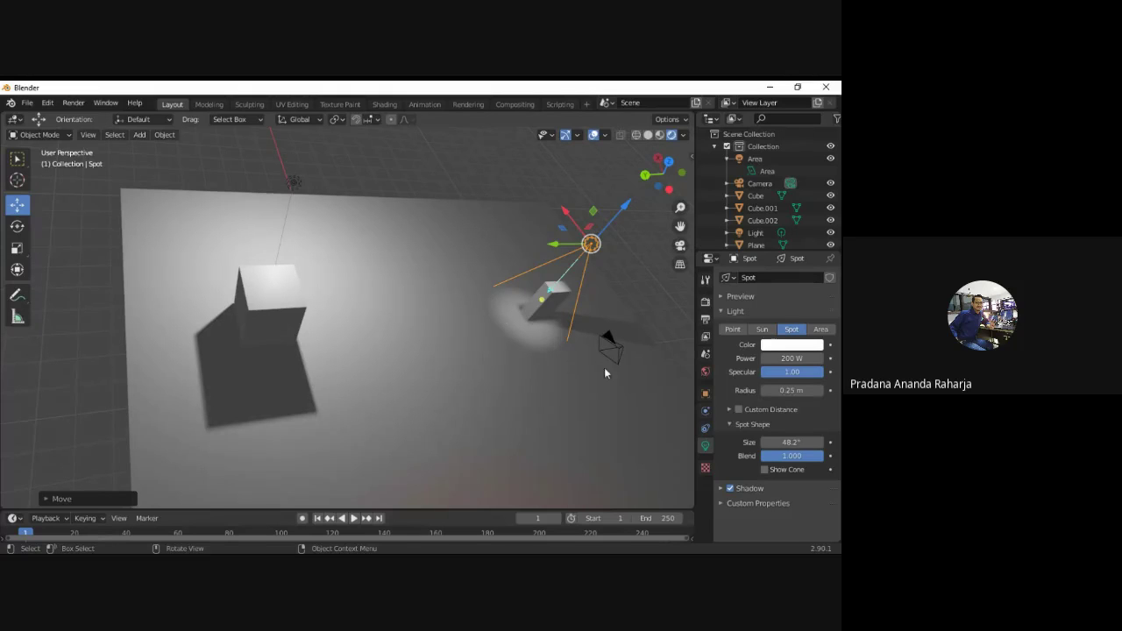
Set the spot light's blend back to 0.15 for a sharp-edged light circle.
{"action": "left_click", "coordinate": [790, 455]}
{"action": "key", "text": "ctrl+a"}
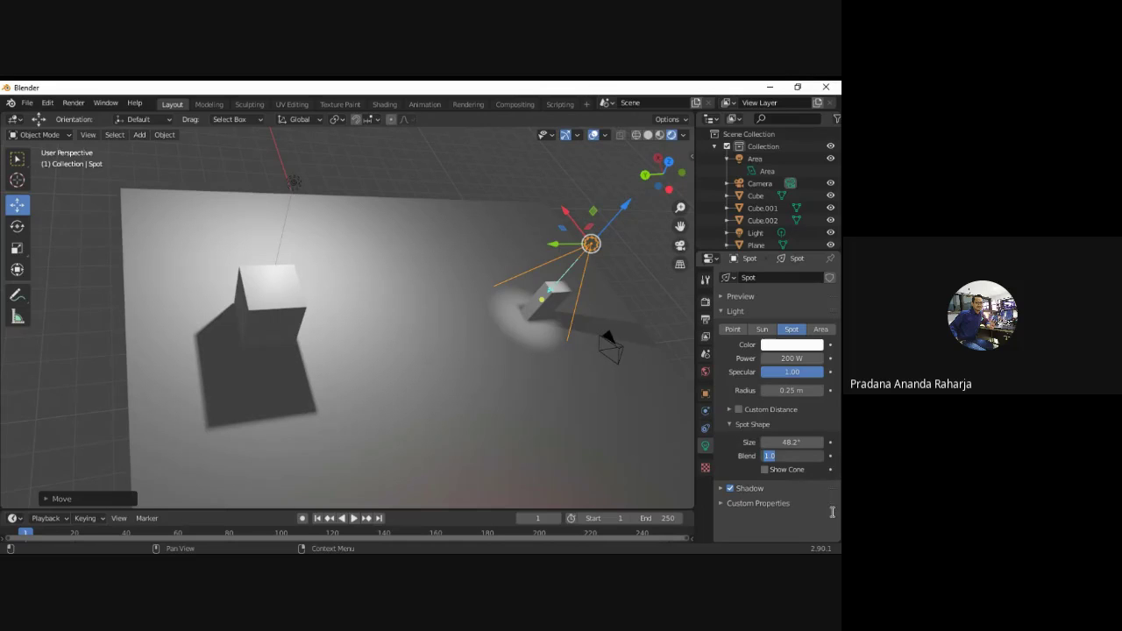
{"action": "type", "text": "0.15"}
{"action": "key", "text": "Return"}
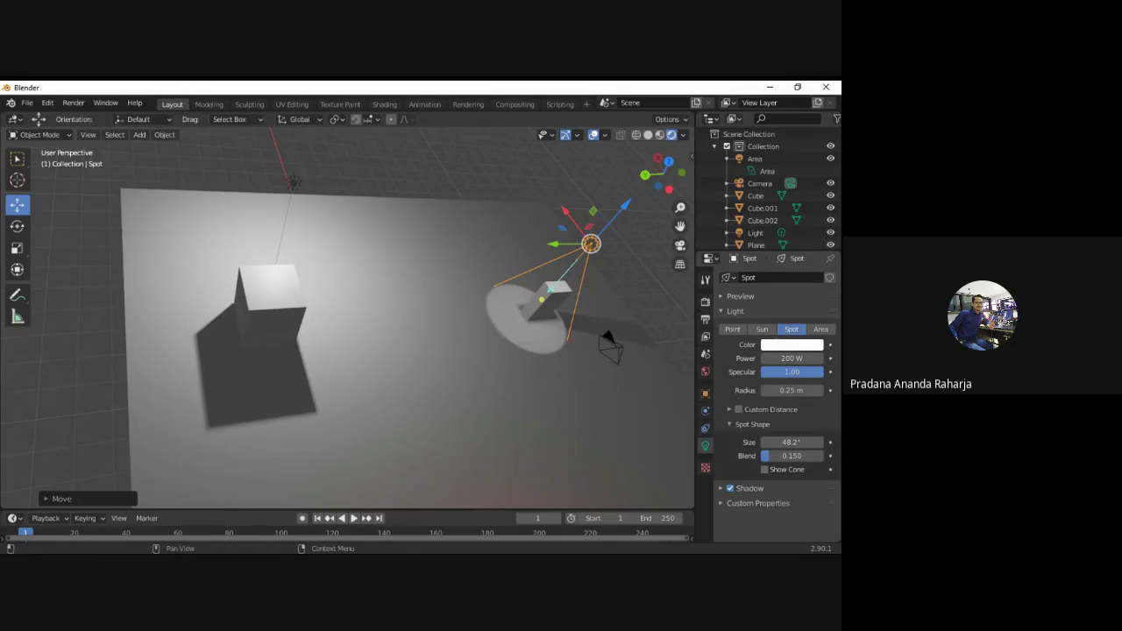
Re-aim the spot light's beam at the floor beside the pillar and move the light along negative Y to bring the pillar into its light circle.
{"action": "middle_click_drag", "start_coordinate": [645, 360], "coordinate": [446, 196]}
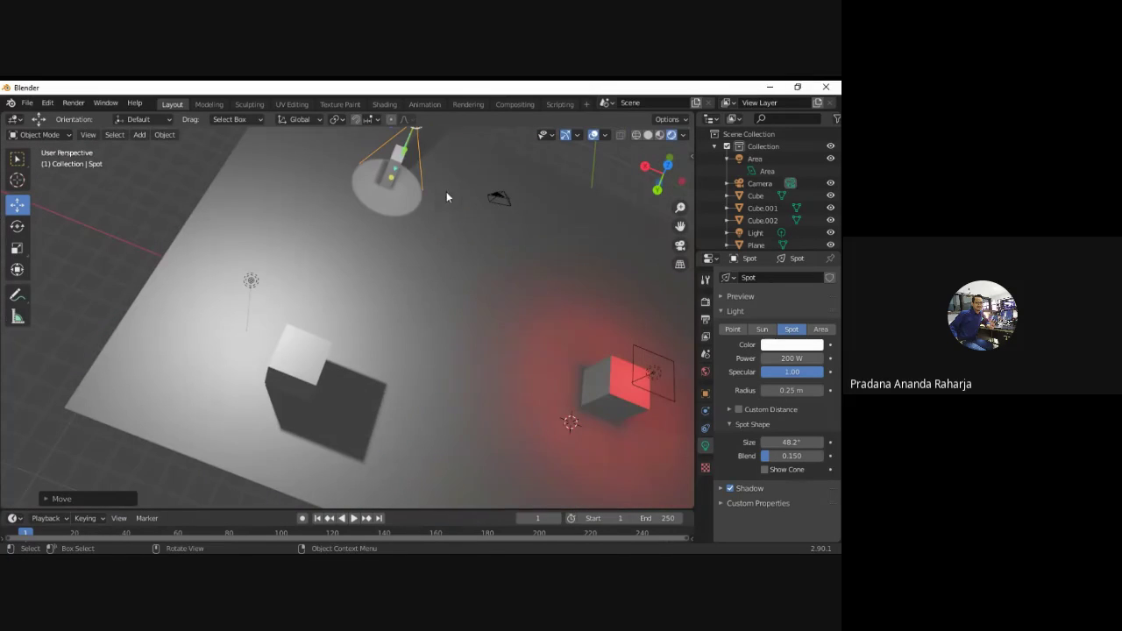
{"action": "middle_click_drag", "start_coordinate": [476, 271], "coordinate": [367, 169]}
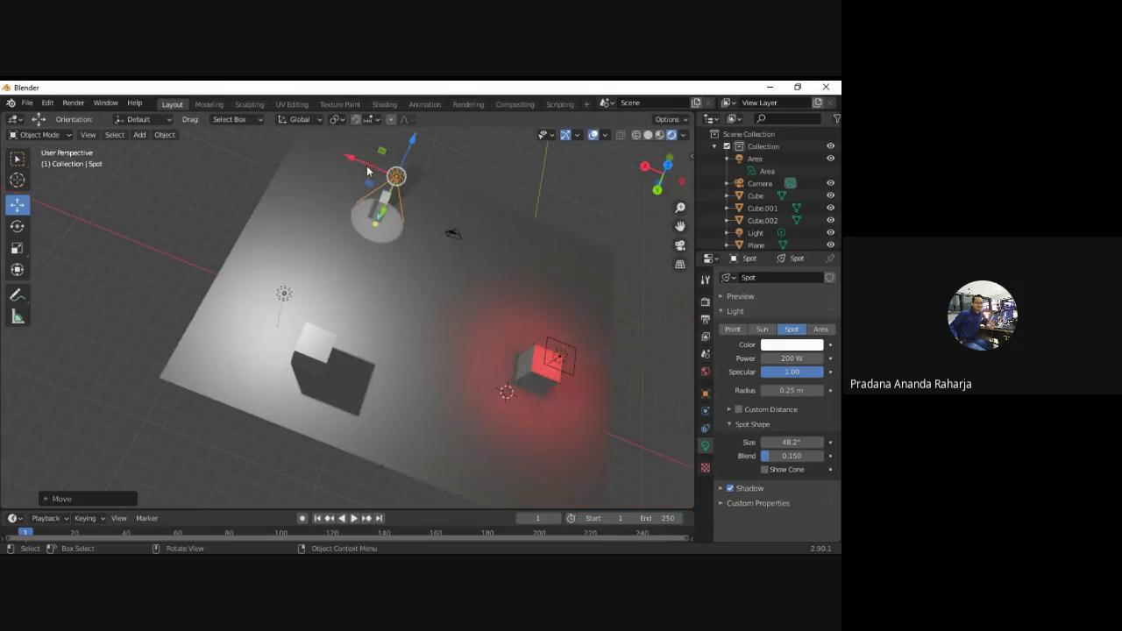
{"action": "left_click_drag", "start_coordinate": [364, 163], "coordinate": [369, 208]}
{"action": "middle_click_drag", "start_coordinate": [370, 208], "coordinate": [501, 222]}
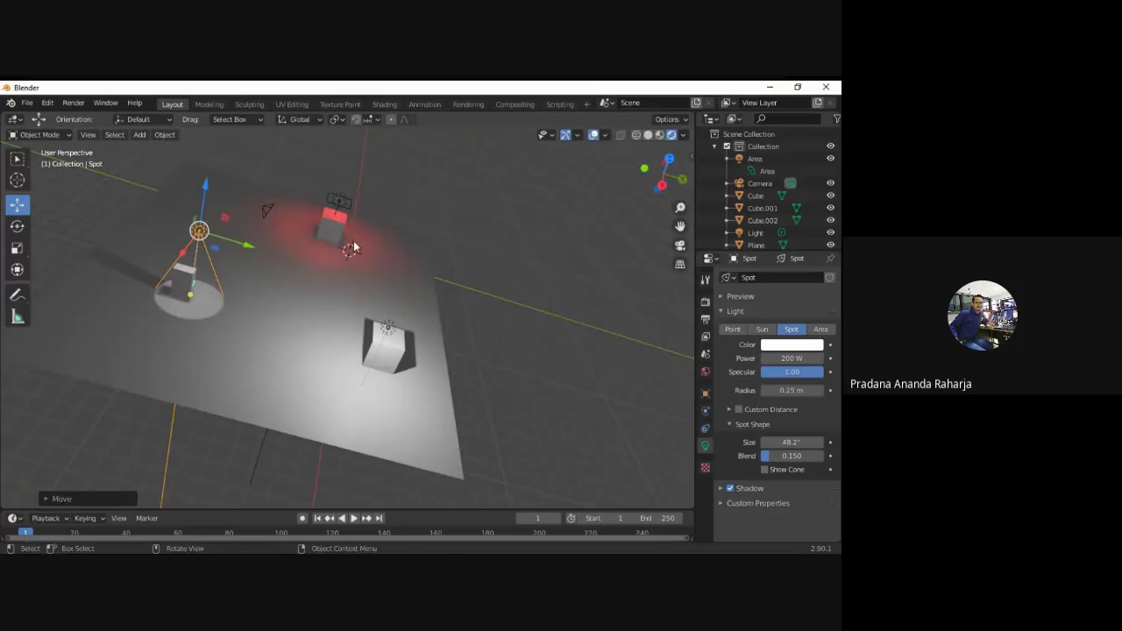
{"action": "key", "text": "shift+t"}
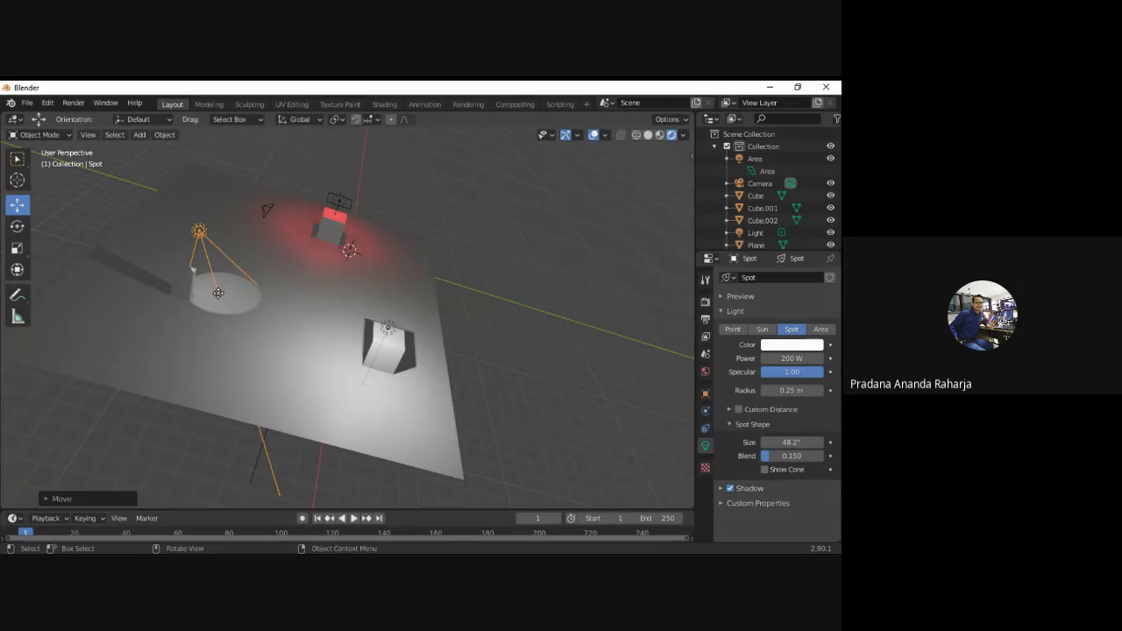
{"action": "left_click", "coordinate": [229, 296]}
{"action": "left_click_drag", "start_coordinate": [248, 249], "coordinate": [115, 251]}
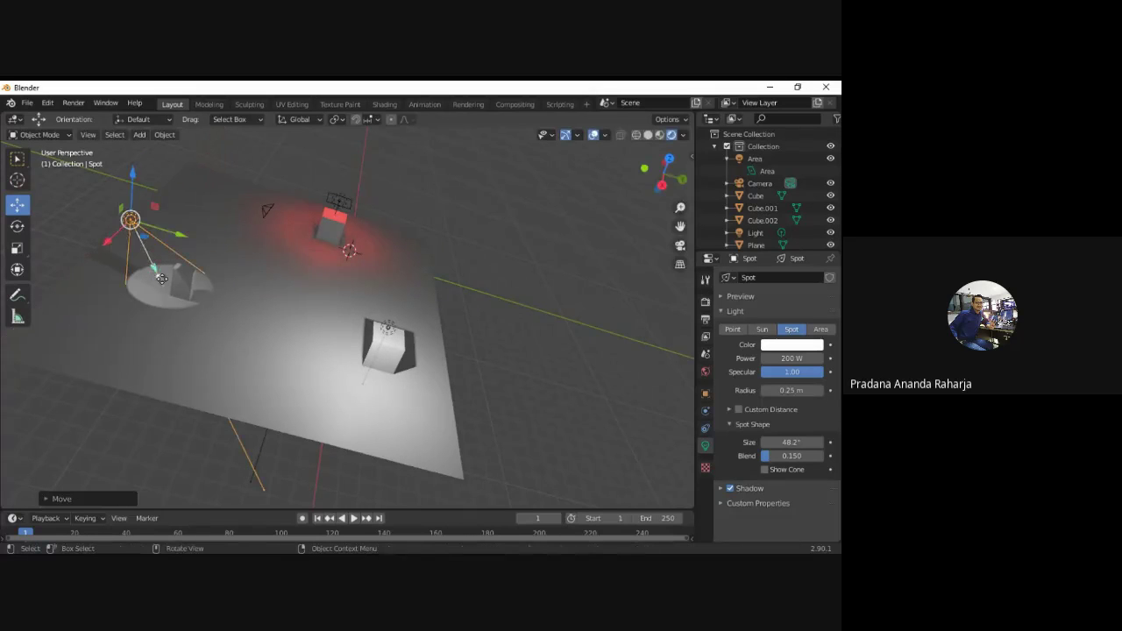
{"action": "key", "text": "ctrl+z"}
{"action": "key", "text": "ctrl+z"}
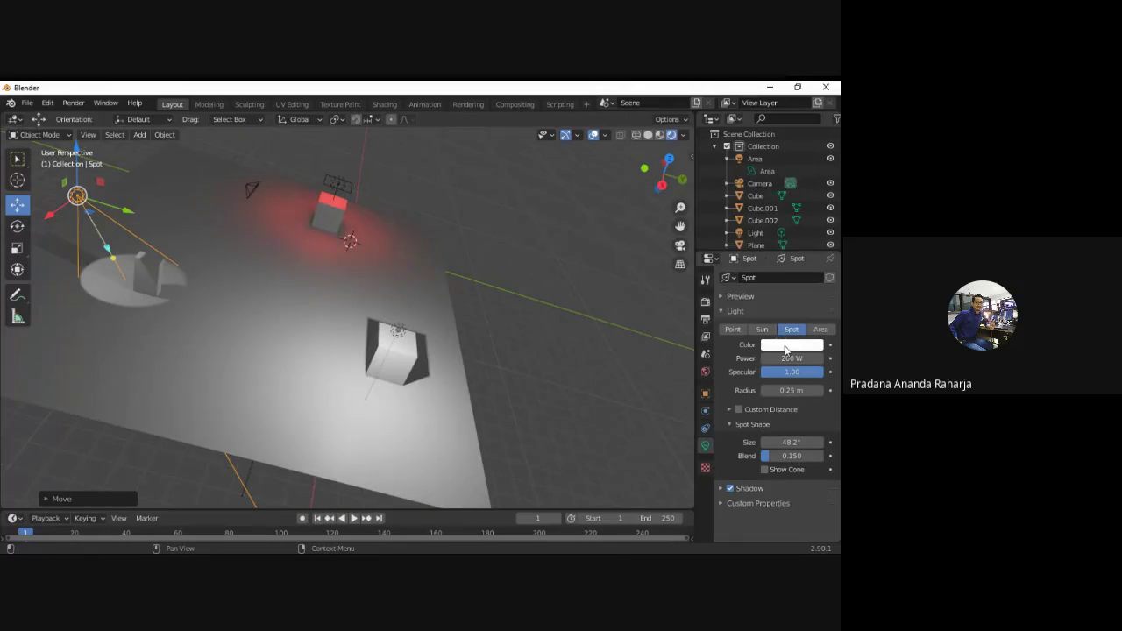
Set the spot light's color to yellow and shift the light slightly along positive Y.
{"action": "left_click", "coordinate": [784, 347]}
{"action": "left_click", "coordinate": [740, 244]}
{"action": "left_click_drag", "start_coordinate": [741, 244], "coordinate": [731, 250]}
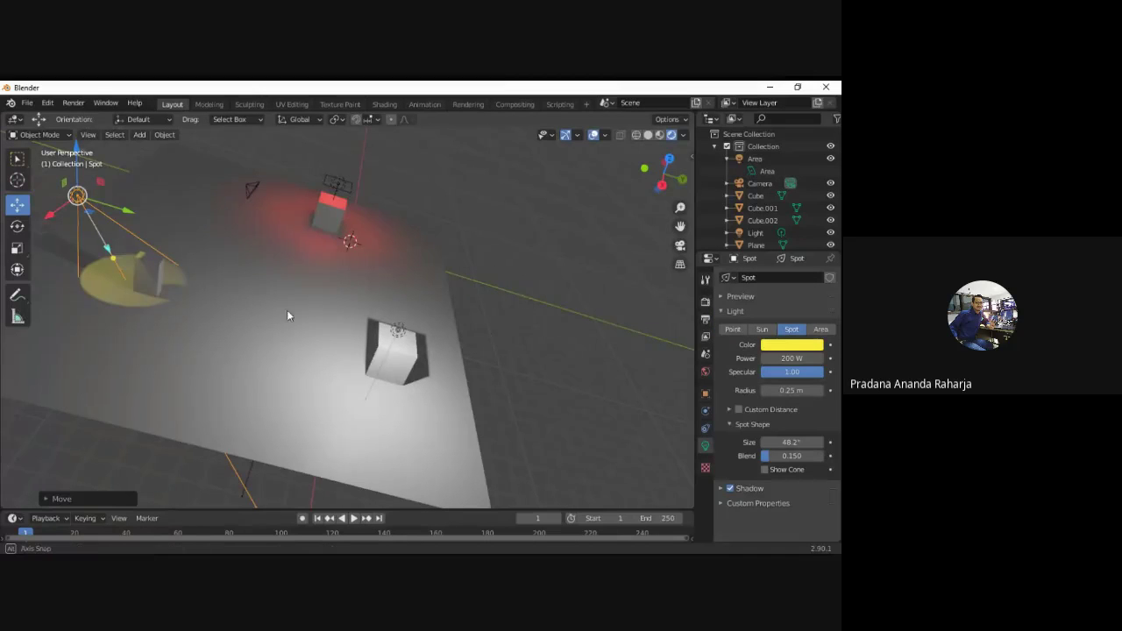
{"action": "middle_click_drag", "start_coordinate": [288, 311], "coordinate": [227, 374]}
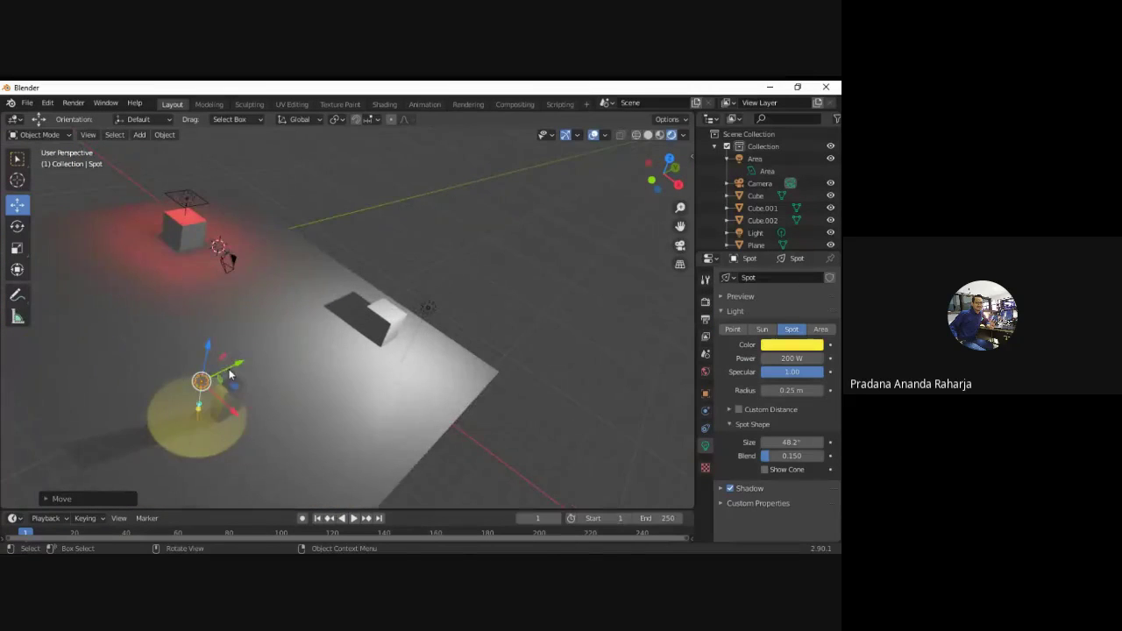
{"action": "left_click_drag", "start_coordinate": [228, 374], "coordinate": [235, 370]}
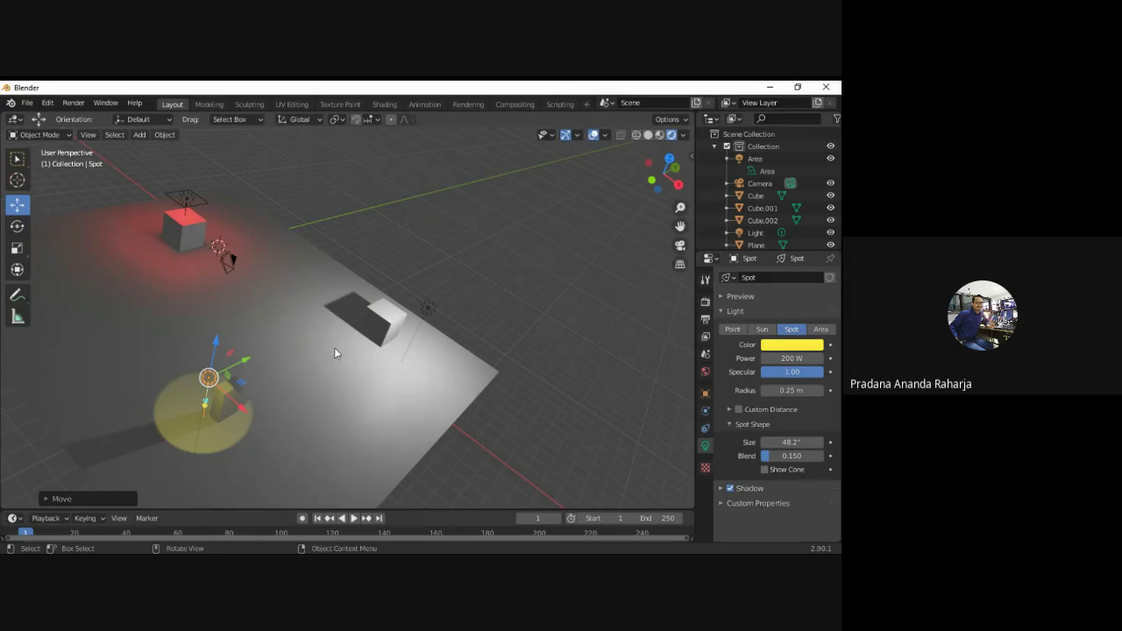
Nudge the spot light along the Y axis to center its yellow beam on the pillar.
{"action": "scroll", "coordinate": [320, 321], "scroll_direction": "up", "scroll_amount": 1}
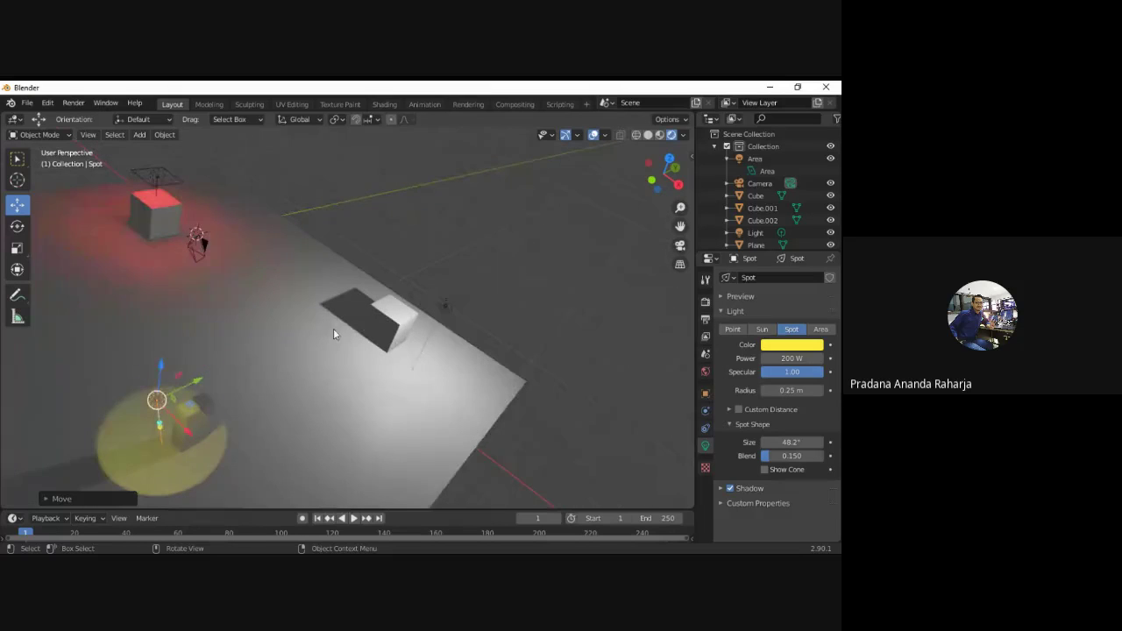
{"action": "scroll", "coordinate": [333, 328], "scroll_direction": "down", "scroll_amount": 2}
{"action": "middle_click_drag", "start_coordinate": [334, 349], "coordinate": [442, 377]}
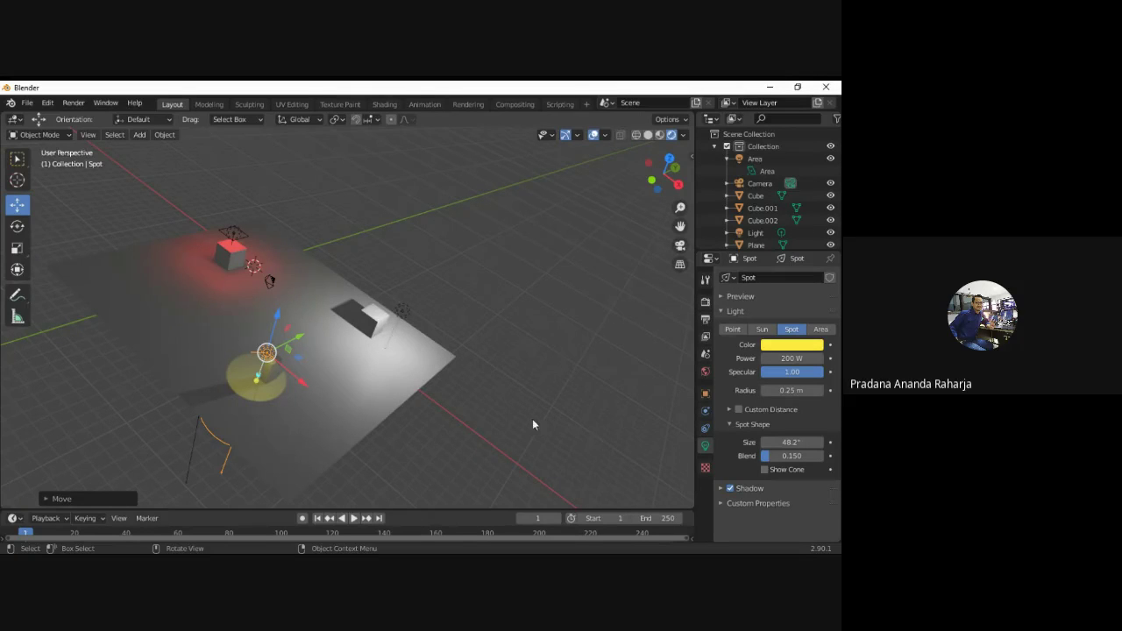
{"action": "middle_click_drag", "start_coordinate": [533, 426], "coordinate": [90, 426]}
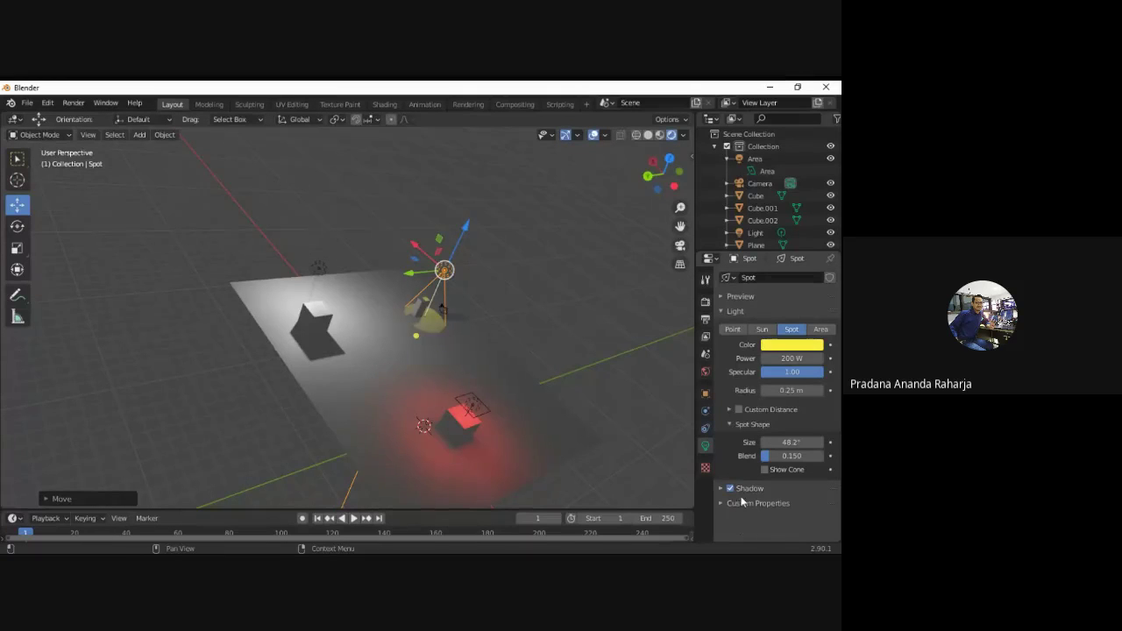
{"action": "middle_click_drag", "start_coordinate": [481, 312], "coordinate": [311, 332]}
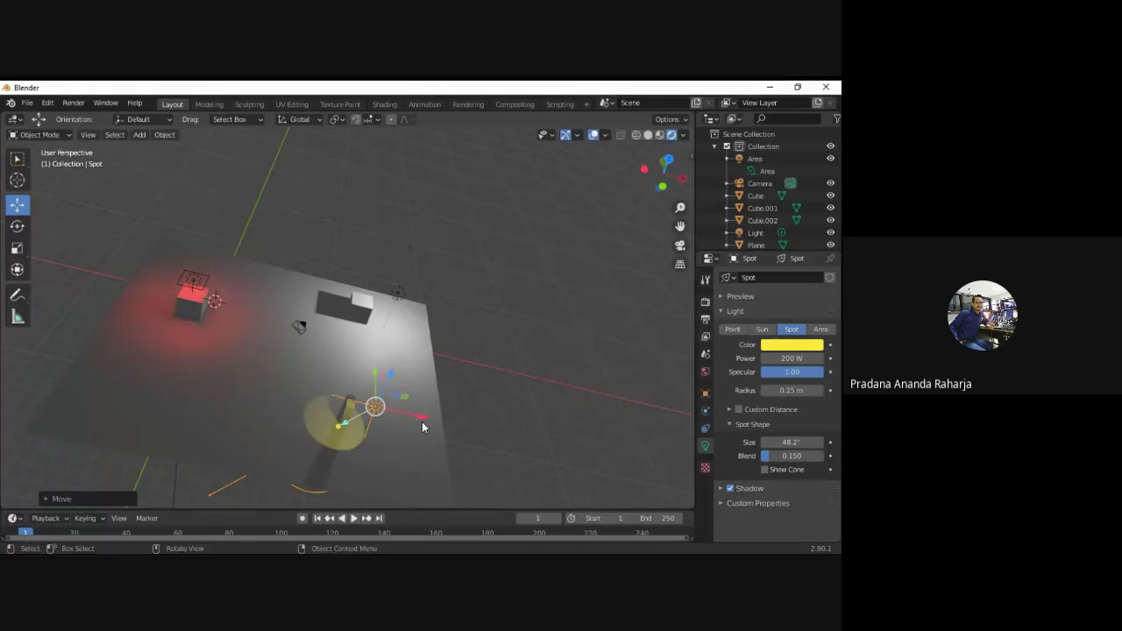
{"action": "mouse_move", "coordinate": [426, 418]}
{"action": "left_mouse_down"}
{"action": "mouse_move", "coordinate": [396, 405]}
{"action": "mouse_move", "coordinate": [433, 407]}
{"action": "mouse_move", "coordinate": [423, 409]}
{"action": "left_mouse_up"}
{"action": "mouse_move", "coordinate": [379, 379]}
{"action": "left_mouse_down"}
{"action": "mouse_move", "coordinate": [377, 345]}
{"action": "mouse_move", "coordinate": [375, 361]}
{"action": "left_mouse_up"}
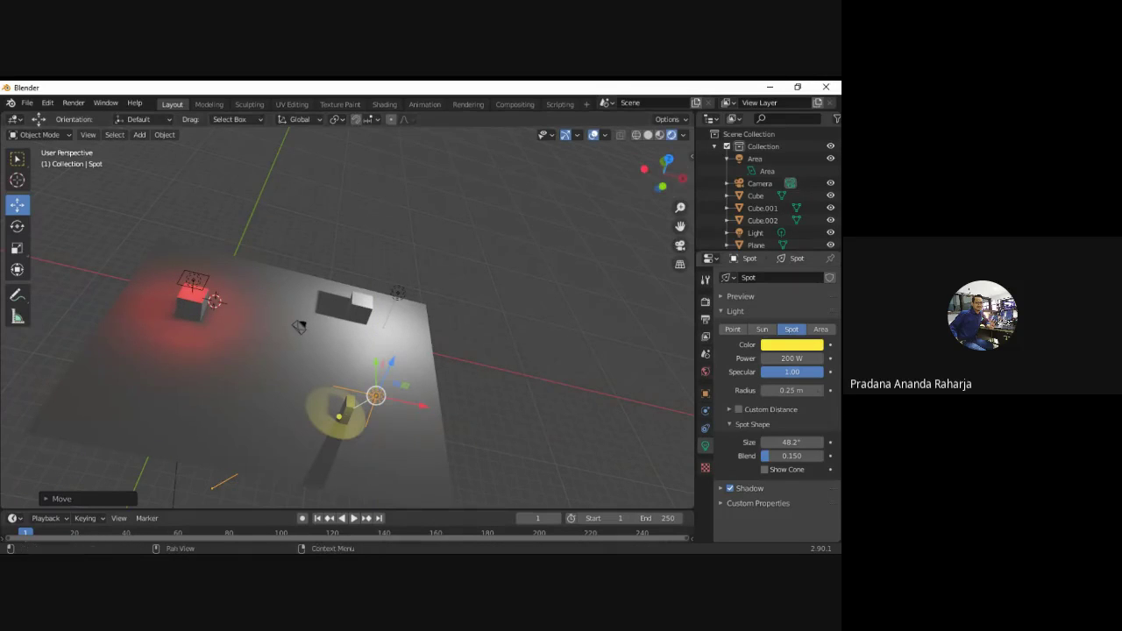
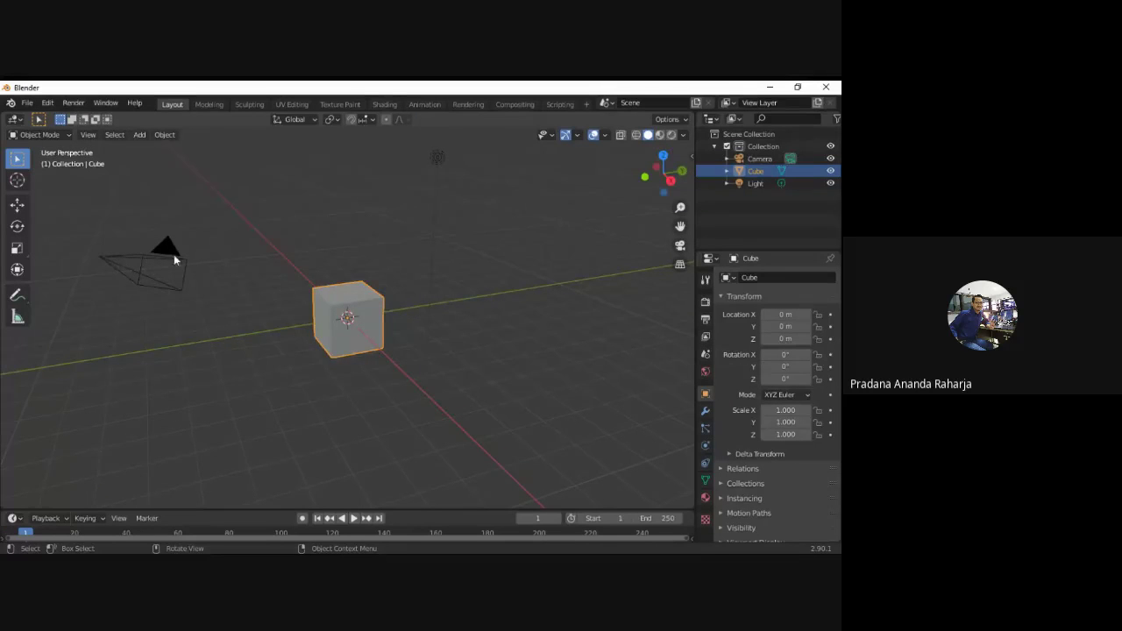
Select the camera in the default cube scene and look through the available object constraints.
{"action": "middle_click_drag", "start_coordinate": [202, 338], "coordinate": [246, 342]}
{"action": "left_click", "coordinate": [380, 313]}
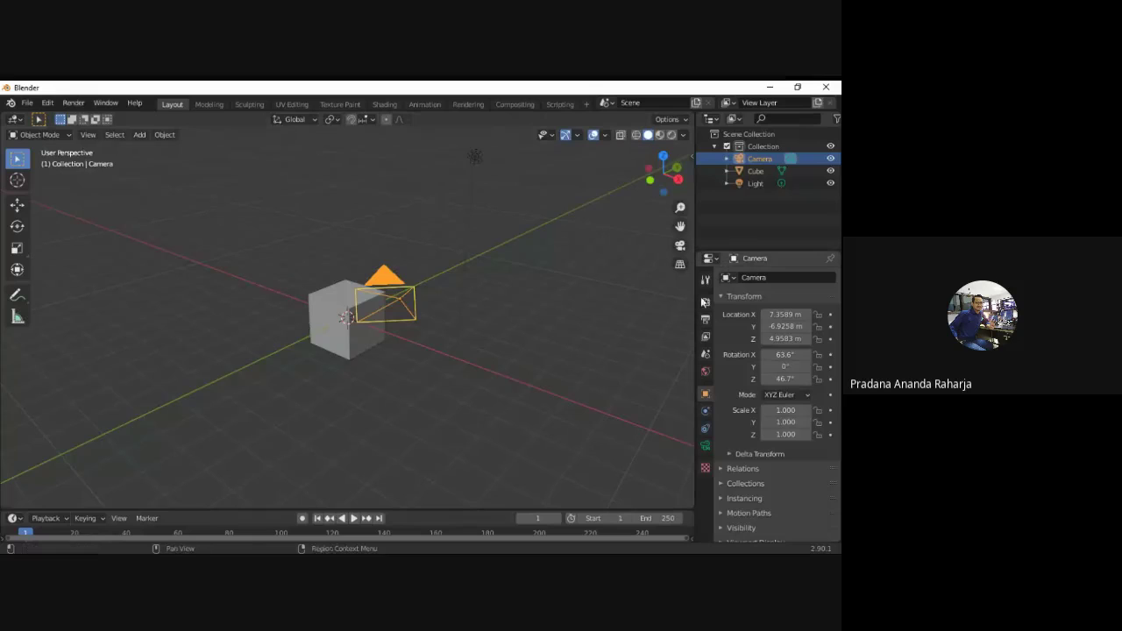
{"action": "left_click", "coordinate": [704, 428]}
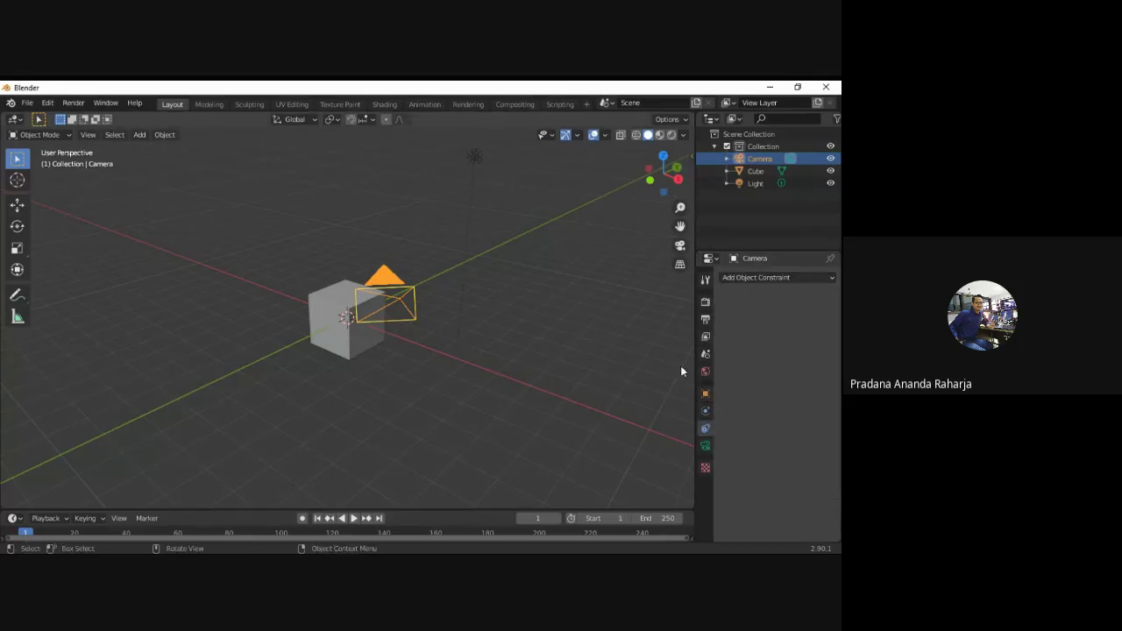
{"action": "left_click", "coordinate": [745, 277]}
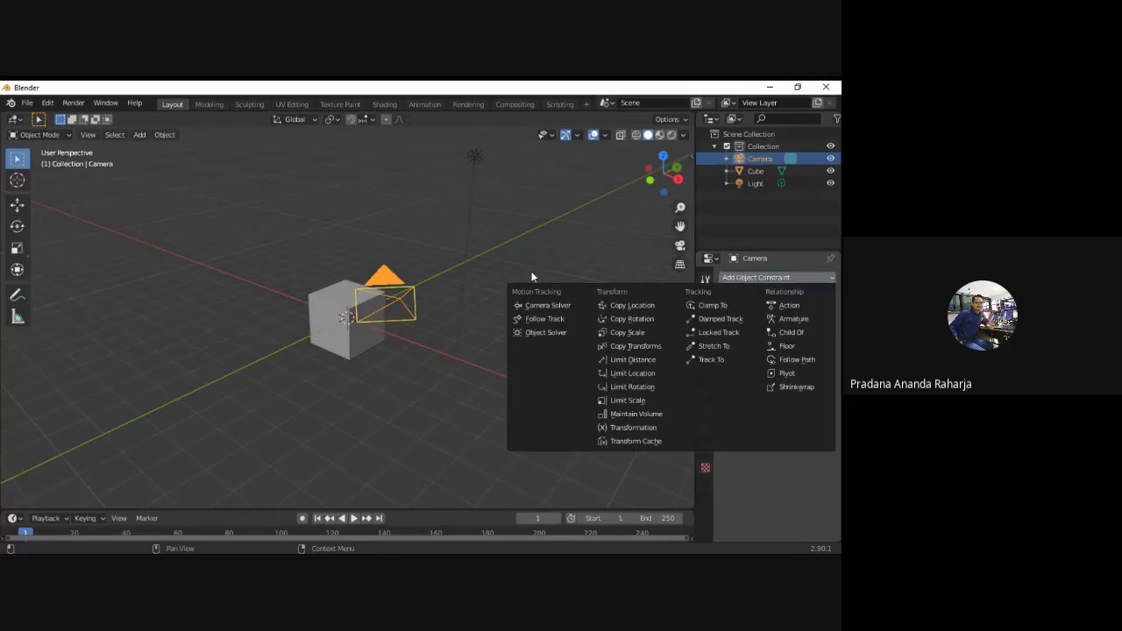
{"action": "left_click", "coordinate": [766, 276]}
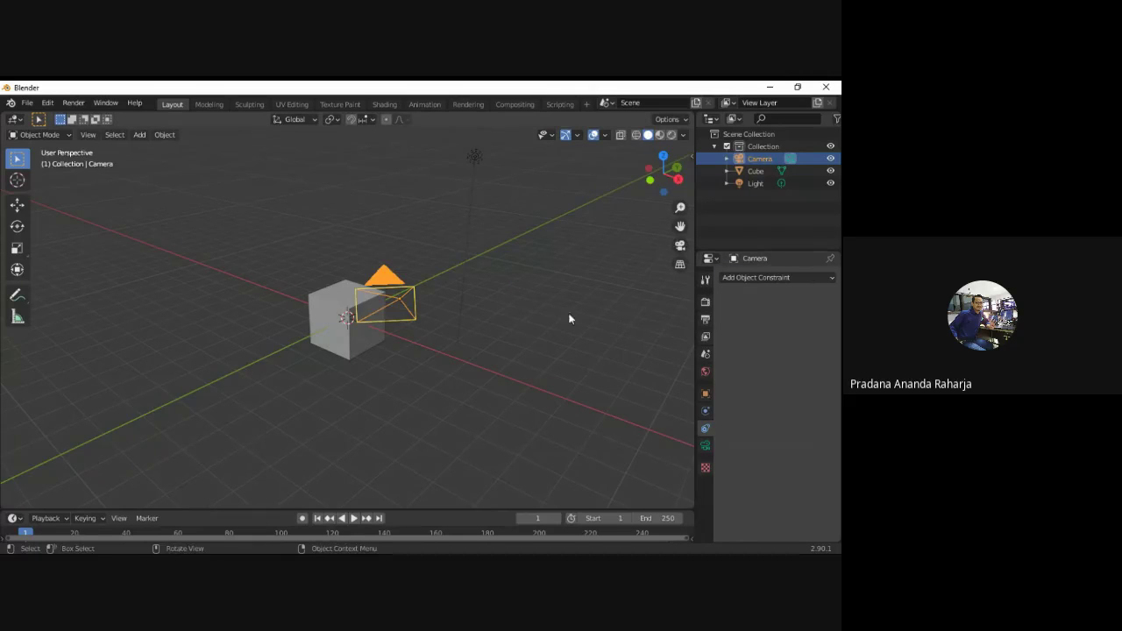
Set the camera's focal length to 100 mm, keeping the Perspective lens type.
{"action": "left_click", "coordinate": [404, 336]}
{"action": "left_click", "coordinate": [391, 316]}
{"action": "left_click", "coordinate": [704, 445]}
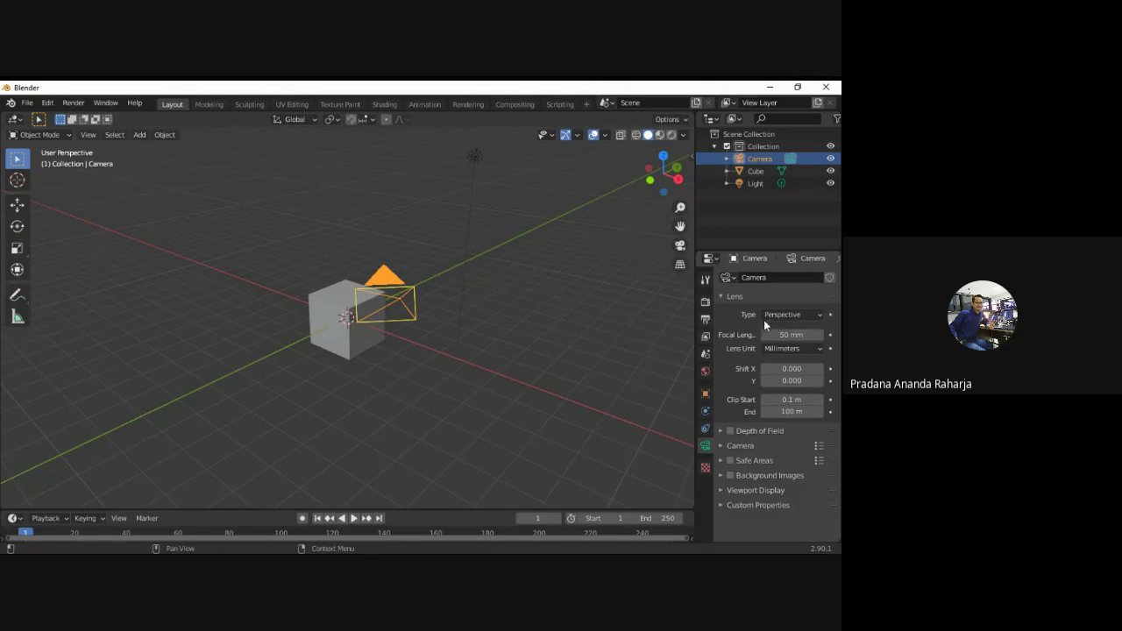
{"action": "left_click", "coordinate": [788, 334]}
{"action": "left_click", "coordinate": [795, 334]}
{"action": "key", "text": "Left"}
{"action": "key", "text": "Left"}
{"action": "key", "text": "Left"}
{"action": "key", "text": "Left"}
{"action": "key", "text": "Left"}
{"action": "key", "text": "Delete"}
{"action": "key", "text": "Delete"}
{"action": "type", "text": "100"}
{"action": "key", "text": "Return"}
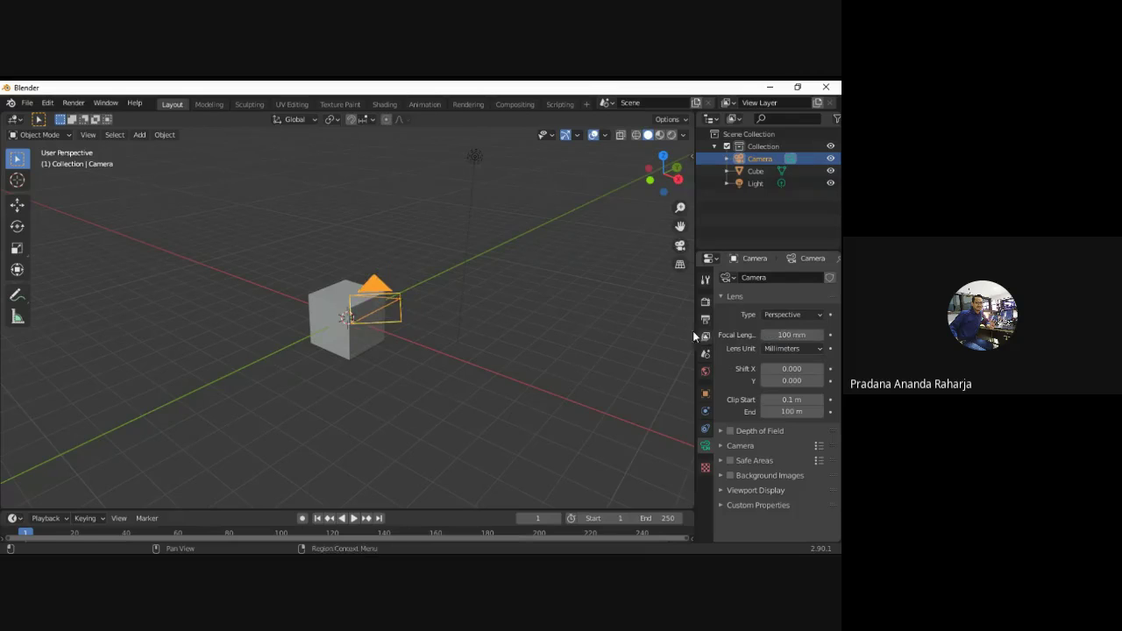
Set the camera's focal length to 10 mm for a wide-angle view.
{"action": "middle_click_drag", "start_coordinate": [300, 366], "coordinate": [330, 362]}
{"action": "left_click", "coordinate": [789, 334]}
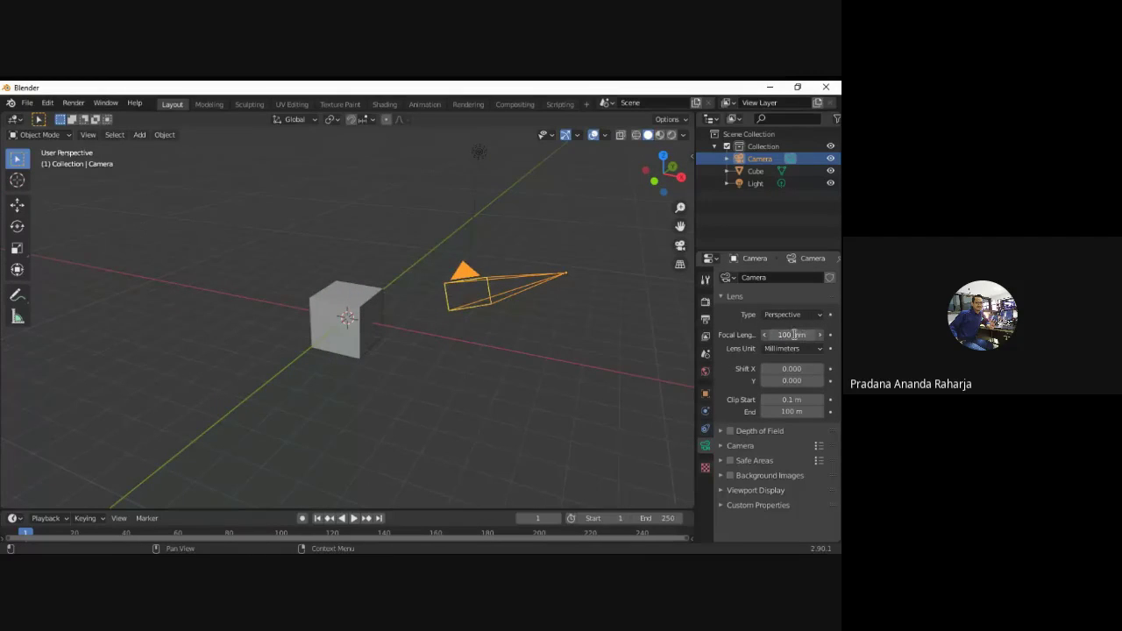
{"action": "double_click", "coordinate": [774, 334]}
{"action": "type", "text": "10"}
{"action": "key", "text": "Return"}
{"action": "middle_click_drag", "start_coordinate": [510, 319], "coordinate": [653, 302]}
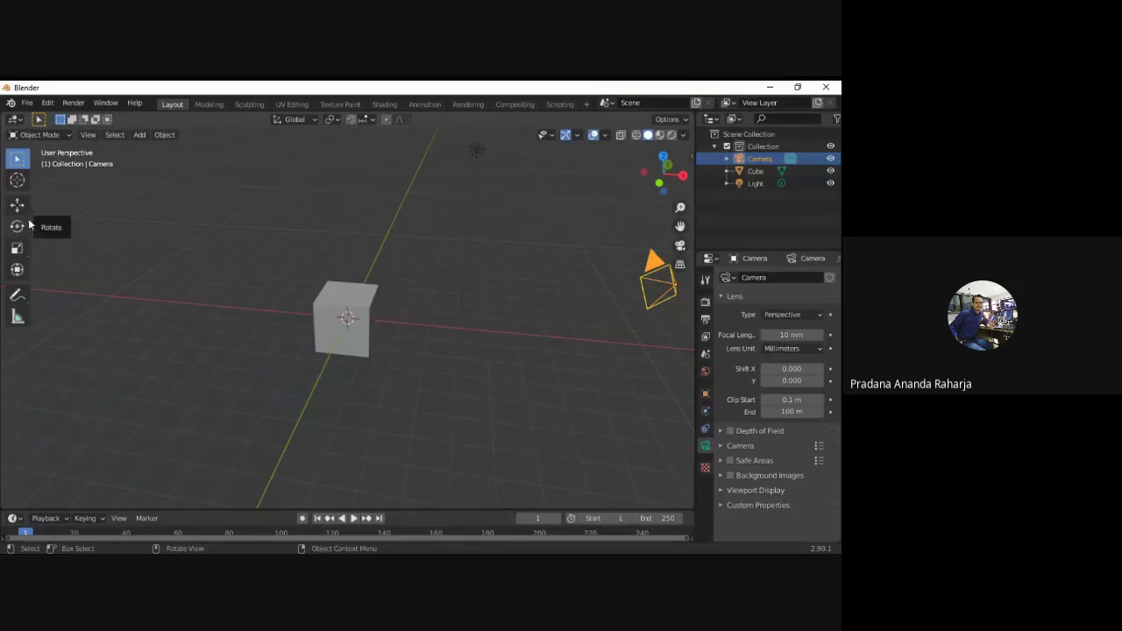
Look through the camera and raise its focal length in small increments to 32 mm to enlarge the cube in the frame.
{"action": "key", "text": "alt+g"}
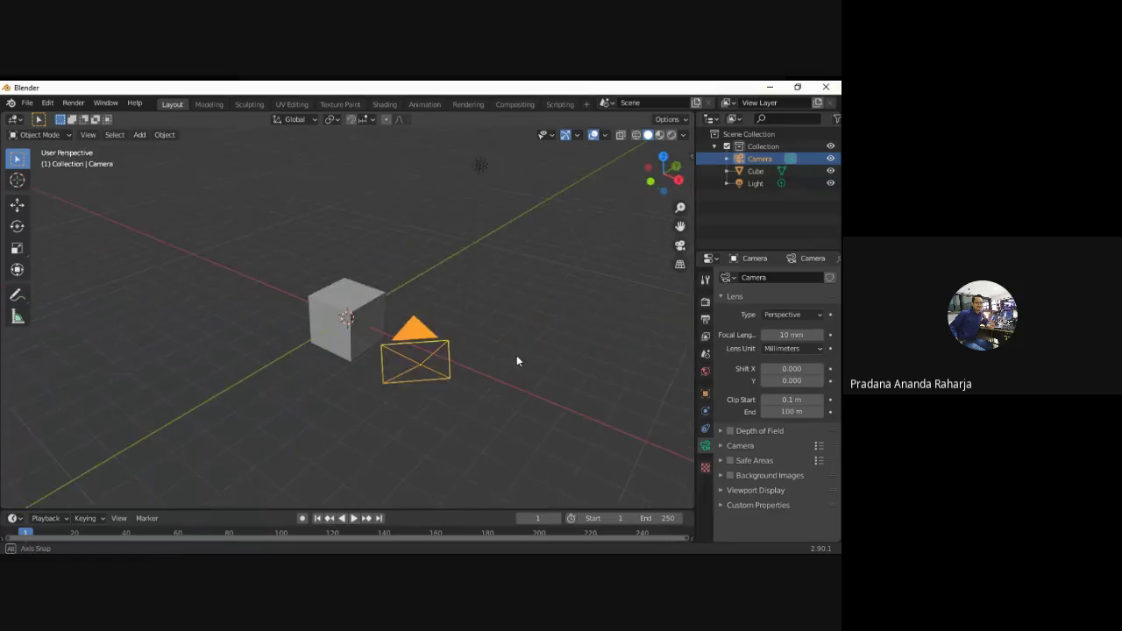
{"action": "middle_click_drag", "start_coordinate": [515, 356], "coordinate": [508, 357]}
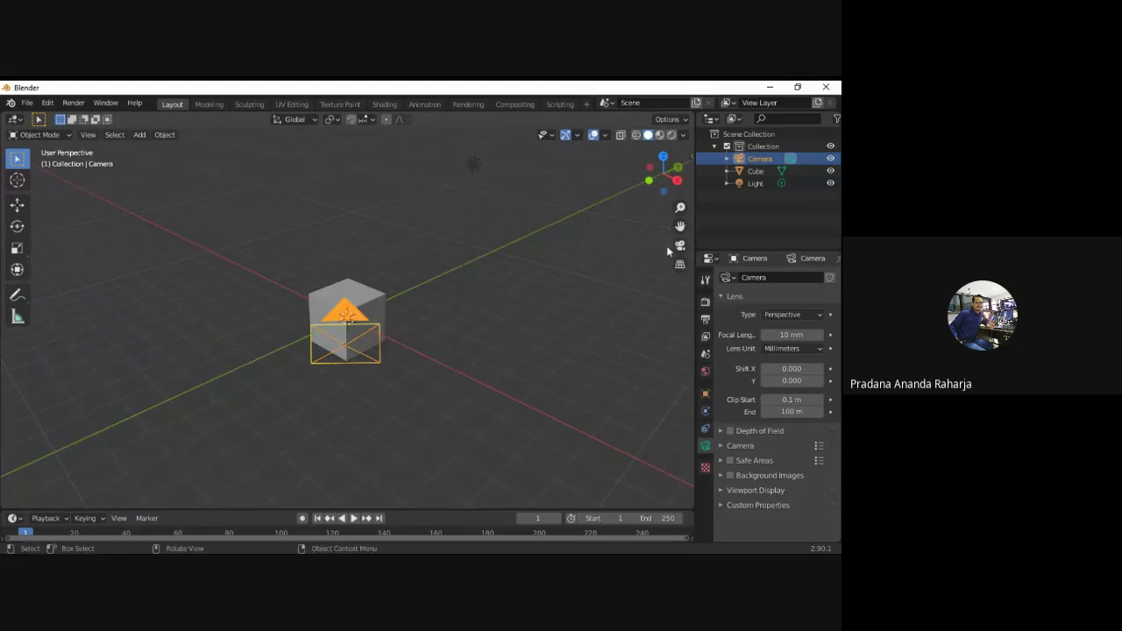
{"action": "key", "text": "KP_0"}
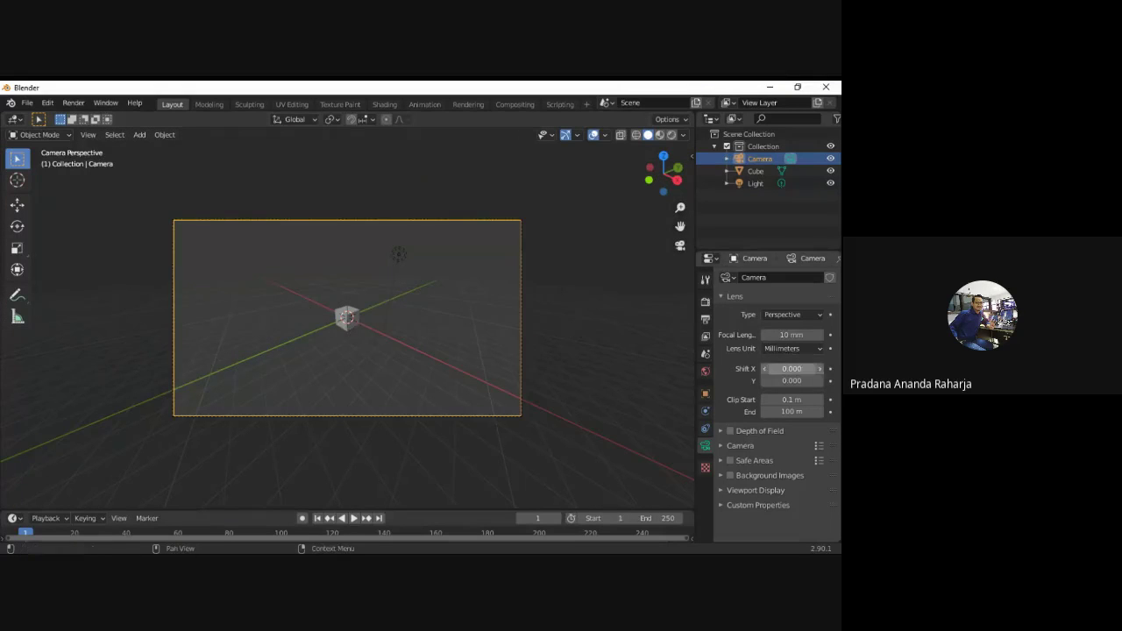
{"action": "left_click", "coordinate": [819, 334]}
{"action": "left_click", "coordinate": [819, 335]}
{"action": "left_click", "coordinate": [819, 335]}
{"action": "left_click", "coordinate": [820, 334]}
{"action": "left_click", "coordinate": [820, 335]}
{"action": "left_click", "coordinate": [819, 335]}
{"action": "left_click", "coordinate": [819, 334]}
{"action": "left_click", "coordinate": [819, 335]}
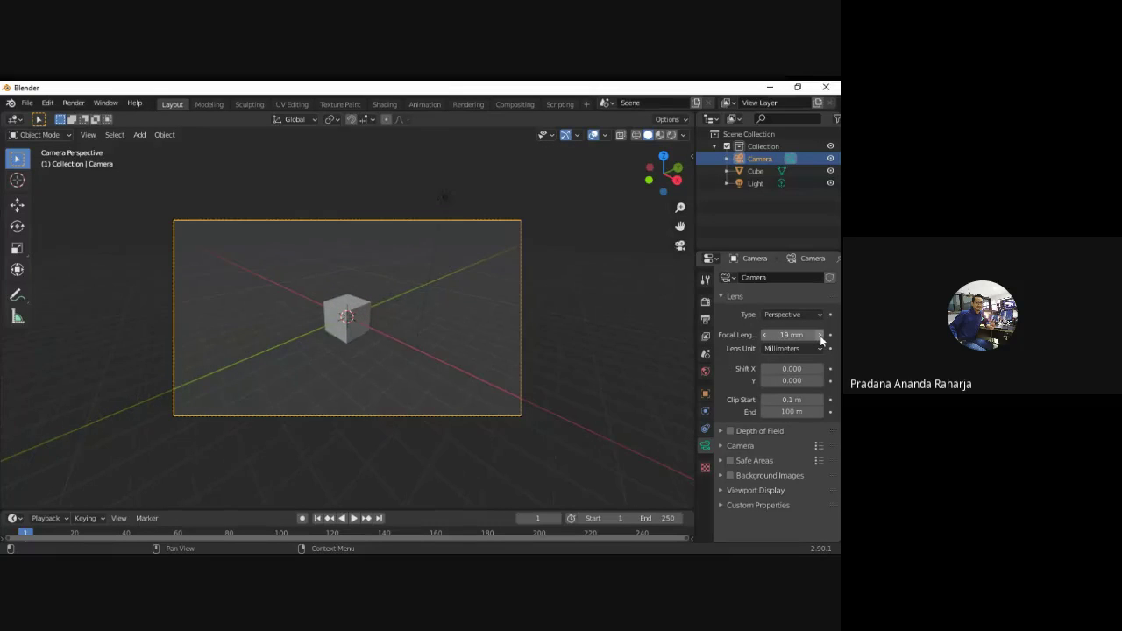
{"action": "left_click", "coordinate": [820, 335]}
{"action": "left_click", "coordinate": [819, 335]}
{"action": "left_click", "coordinate": [819, 335]}
{"action": "left_click", "coordinate": [819, 335]}
{"action": "left_click", "coordinate": [820, 334]}
{"action": "left_click", "coordinate": [820, 334]}
{"action": "left_click", "coordinate": [819, 335]}
{"action": "left_click", "coordinate": [820, 335]}
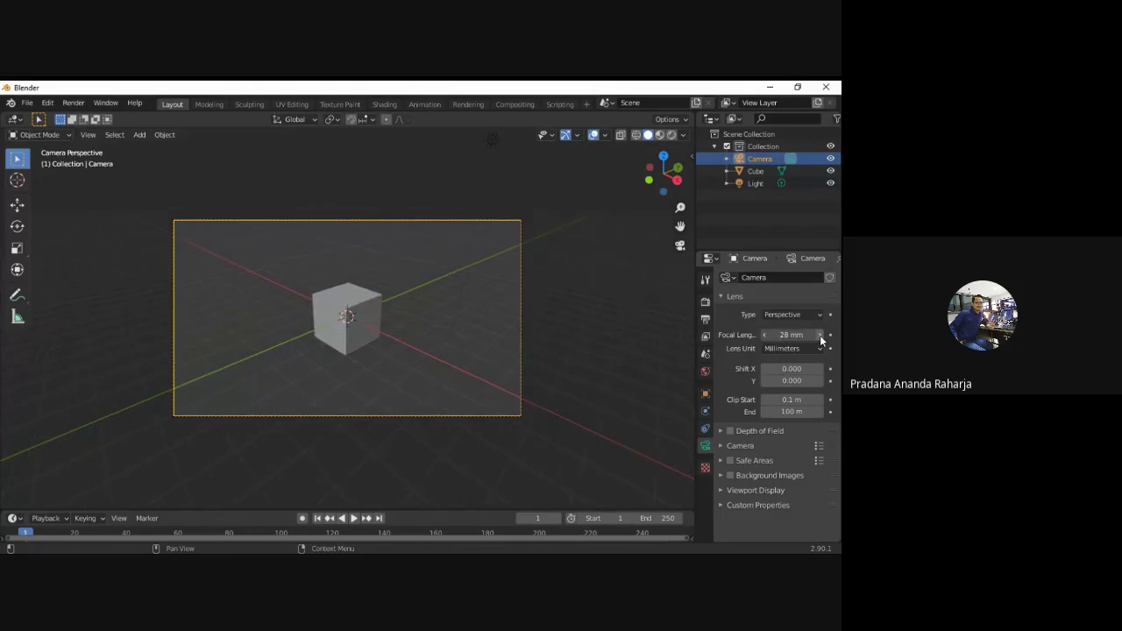
{"action": "left_click", "coordinate": [819, 335]}
{"action": "left_click", "coordinate": [819, 335]}
{"action": "left_click", "coordinate": [820, 334]}
{"action": "left_click", "coordinate": [819, 335]}
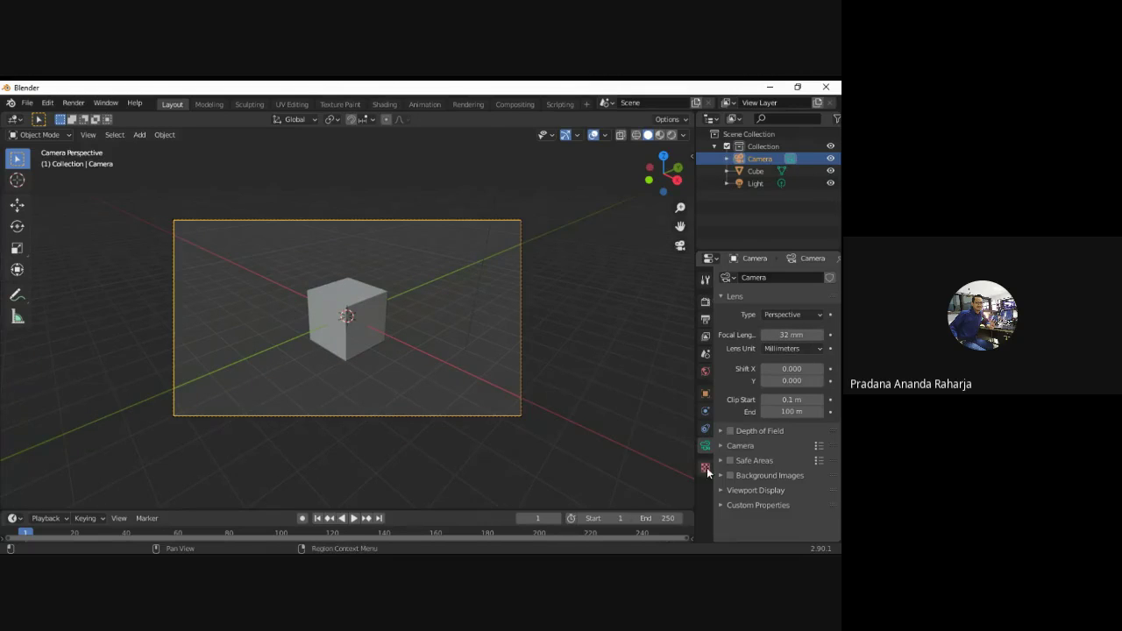
Add a Follow Track object constraint to the camera.
{"action": "left_click", "coordinate": [706, 429]}
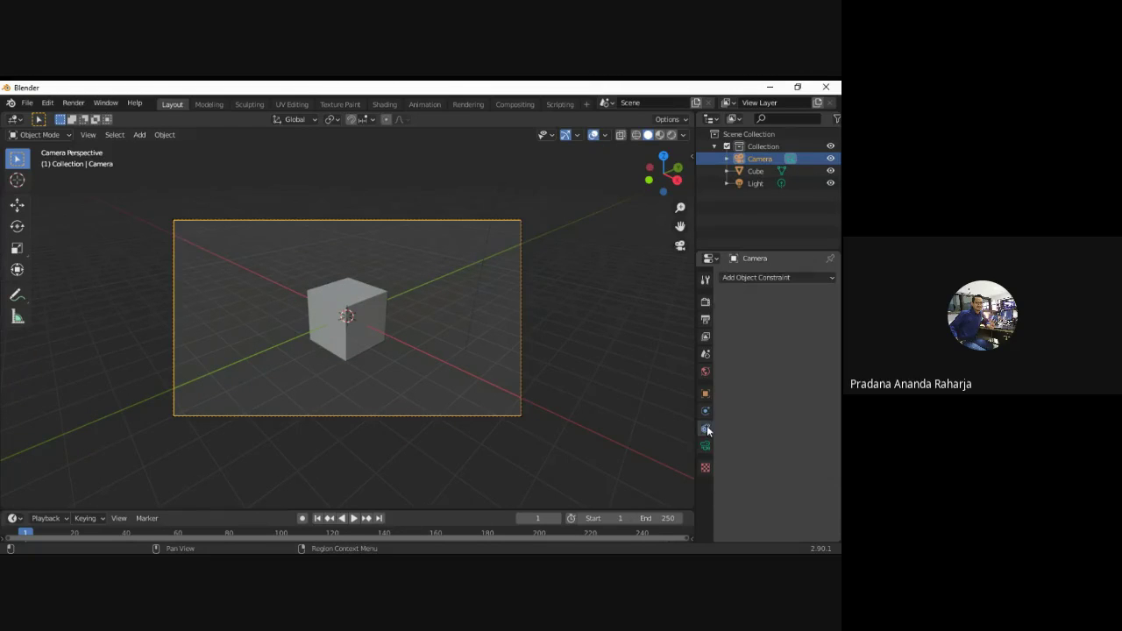
{"action": "left_click", "coordinate": [749, 277]}
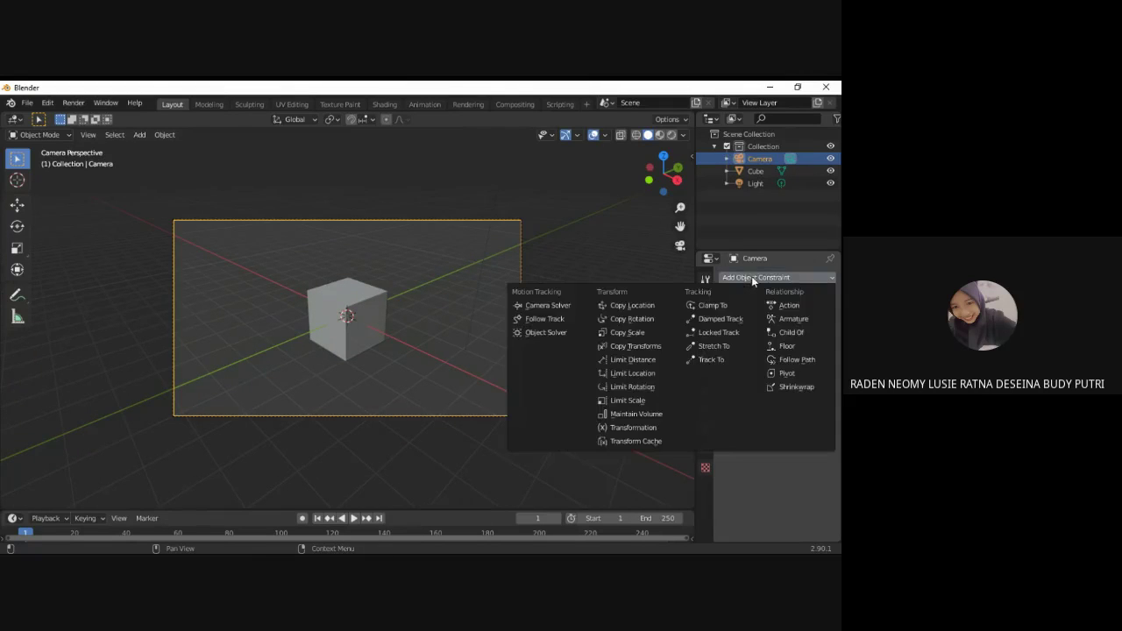
{"action": "left_click", "coordinate": [555, 320]}
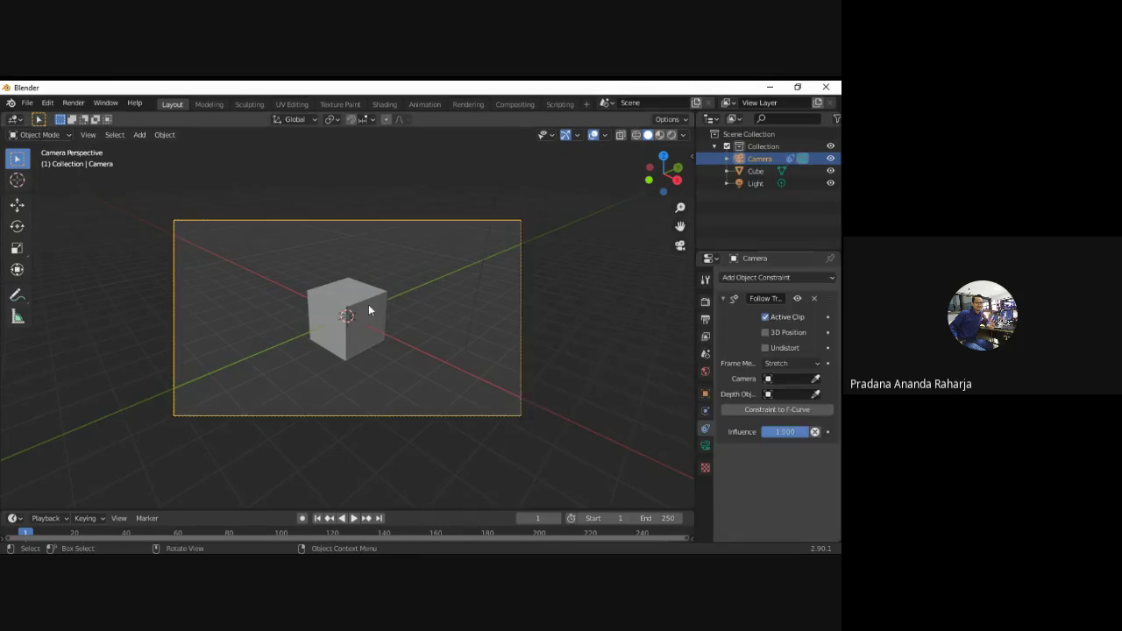
Select the cube and look through its physics, mesh data and object constraint properties.
{"action": "left_click", "coordinate": [361, 308]}
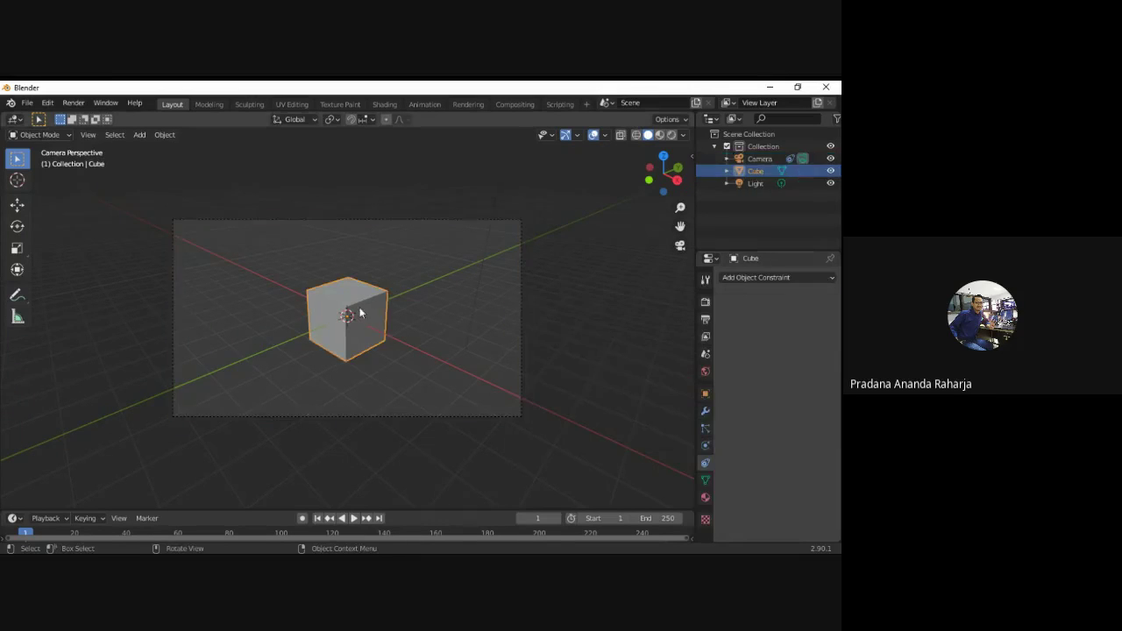
{"action": "left_click", "coordinate": [747, 277]}
{"action": "left_click", "coordinate": [705, 445]}
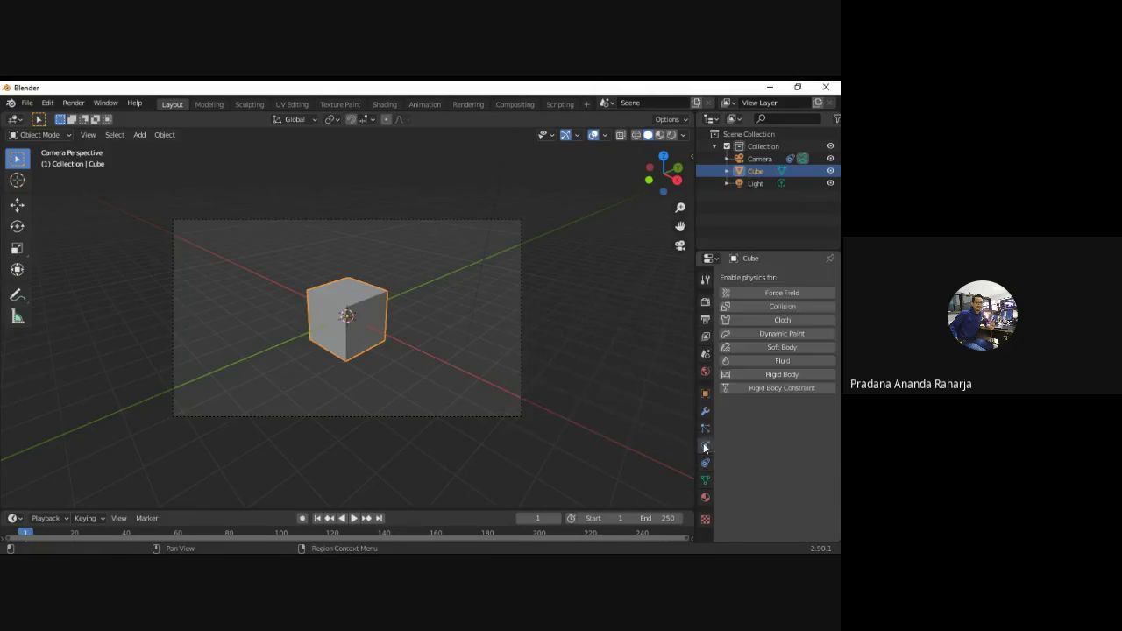
{"action": "left_click", "coordinate": [705, 479]}
{"action": "left_click", "coordinate": [705, 463]}
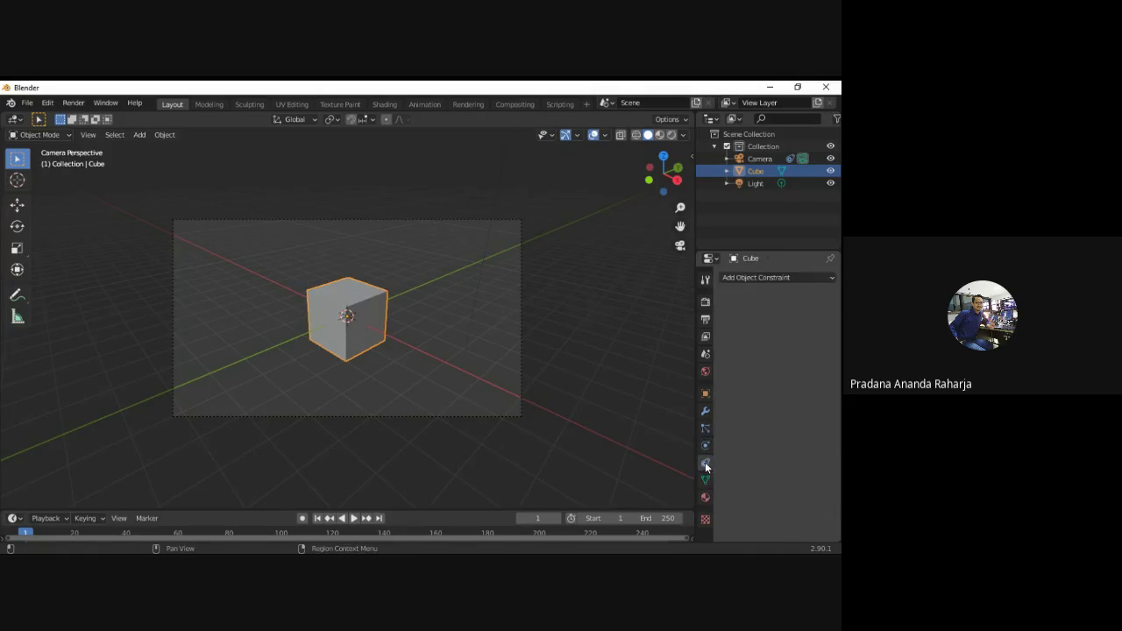
Add a Follow Track object constraint to the cube and try to convert the constraint to an F-Curve.
{"action": "left_click", "coordinate": [750, 279]}
{"action": "left_click", "coordinate": [544, 319]}
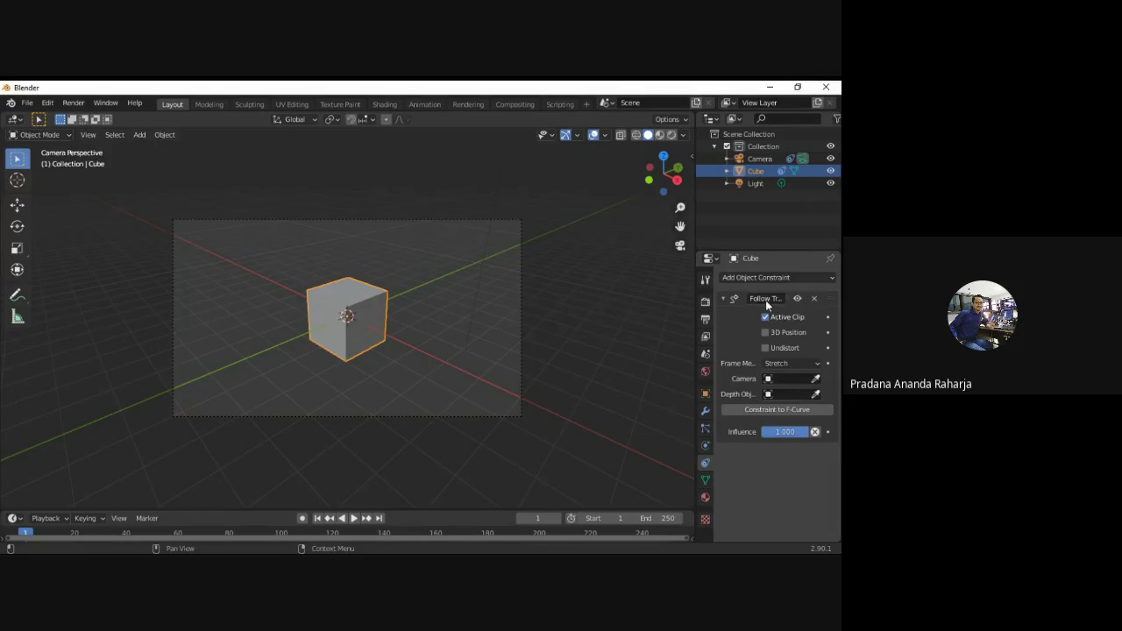
{"action": "left_click", "coordinate": [777, 409]}
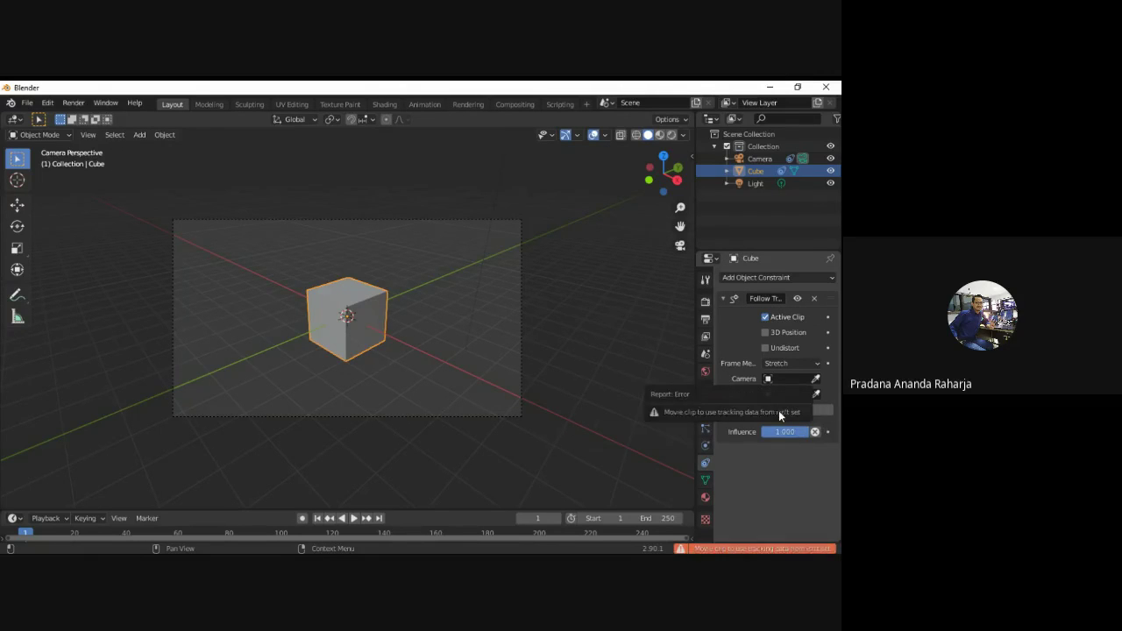
{"action": "left_click", "coordinate": [788, 278]}
{"action": "left_click", "coordinate": [705, 445]}
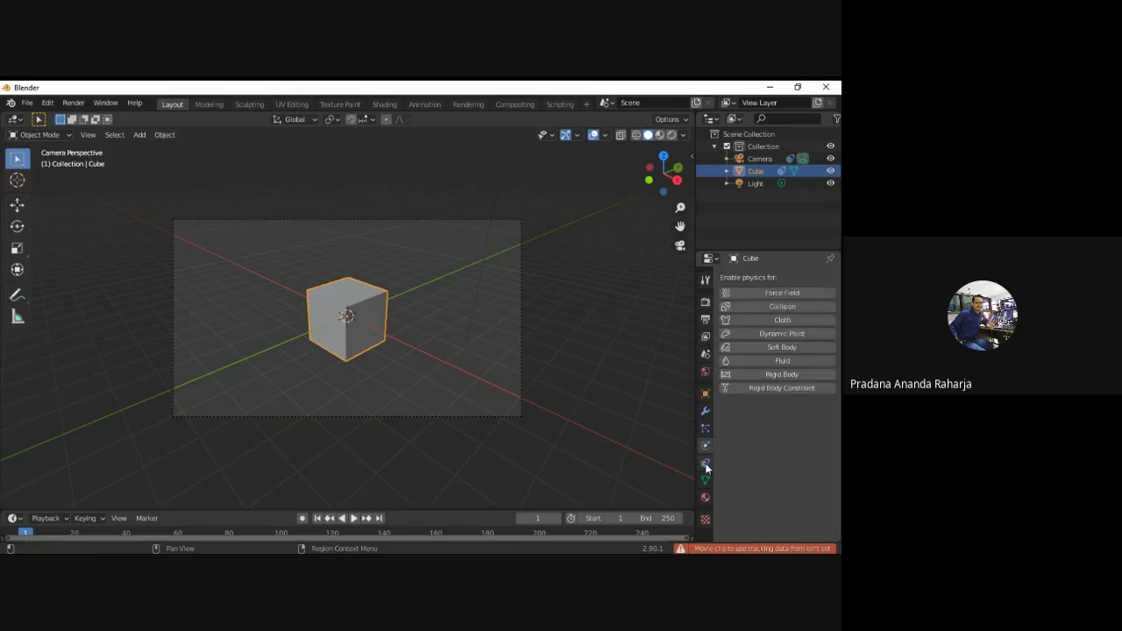
{"action": "left_click", "coordinate": [705, 463]}
Move the cube up along the Z axis and in the negative Y direction, outside the camera view.
{"action": "middle_click_drag", "start_coordinate": [459, 402], "coordinate": [513, 416]}
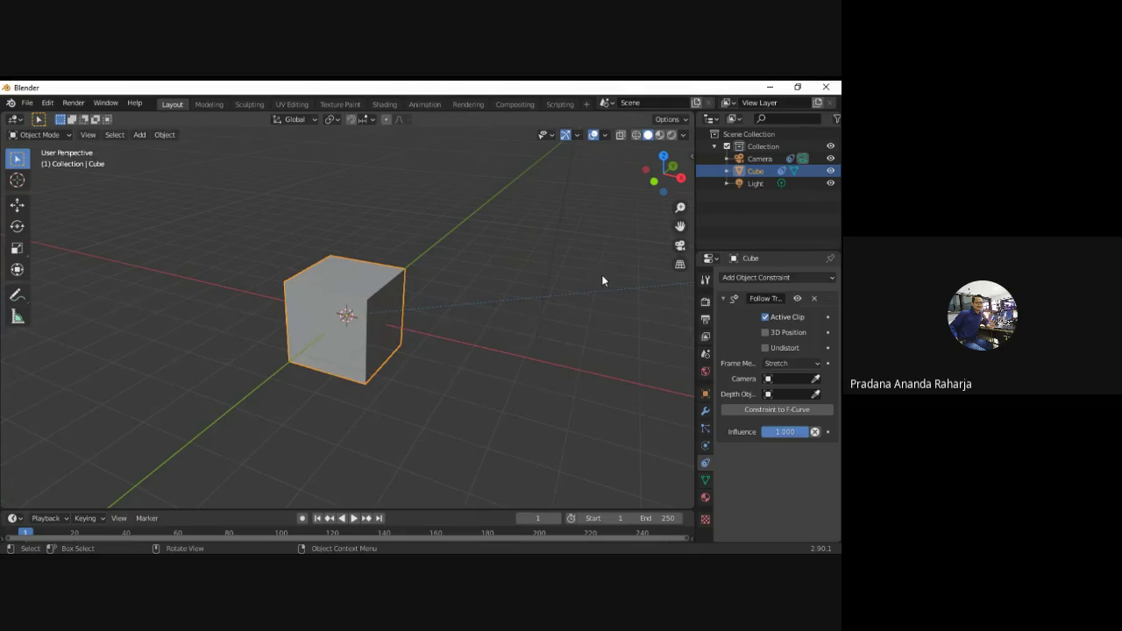
{"action": "left_click", "coordinate": [680, 247]}
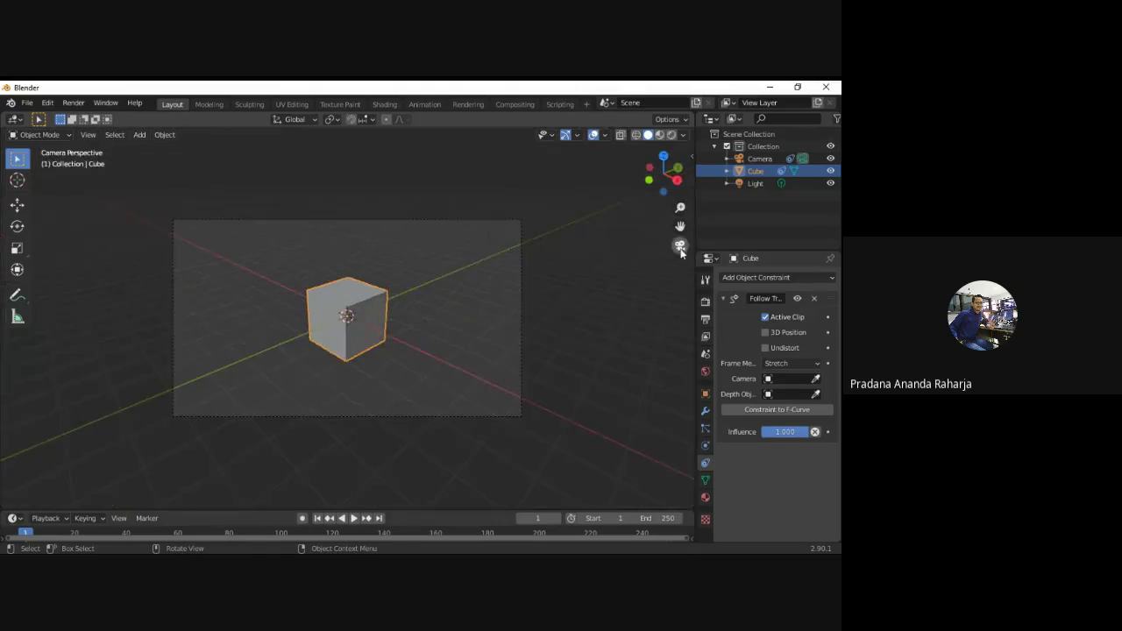
{"action": "left_click", "coordinate": [680, 246]}
{"action": "scroll", "coordinate": [438, 299], "scroll_direction": "down", "scroll_amount": 4}
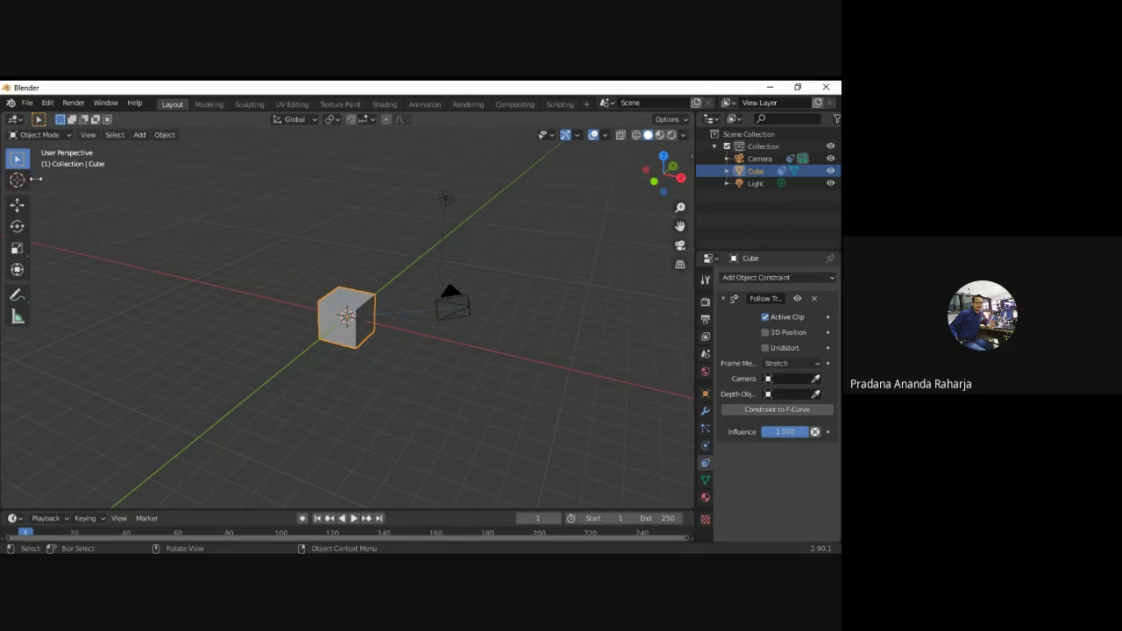
{"action": "left_click", "coordinate": [17, 205]}
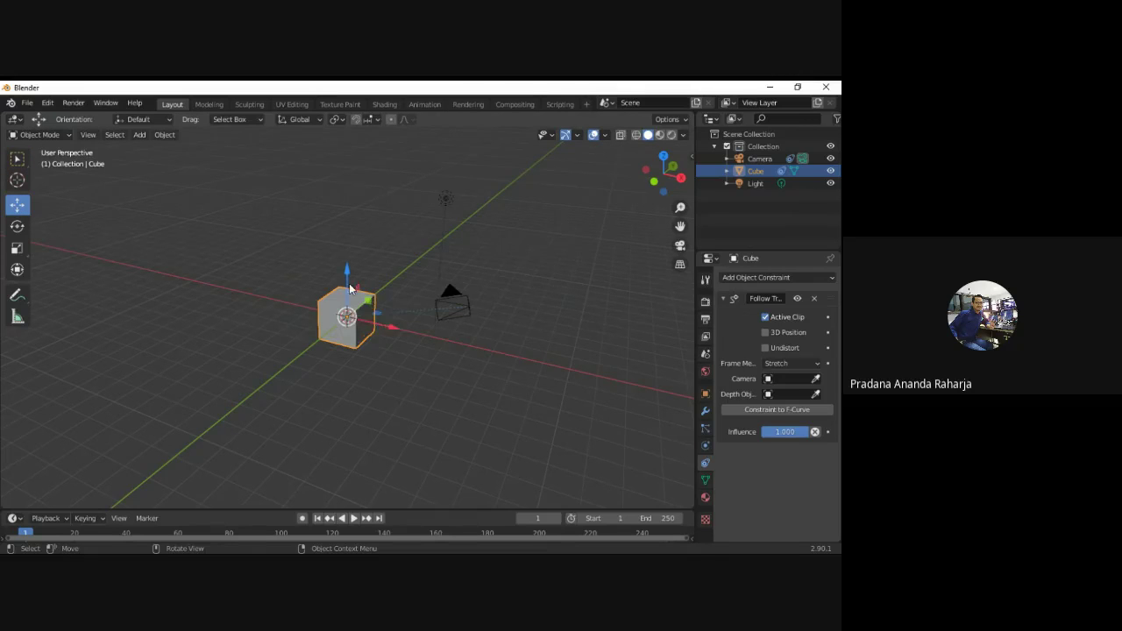
{"action": "left_click_drag", "start_coordinate": [348, 279], "coordinate": [351, 254]}
{"action": "middle_click_drag", "start_coordinate": [462, 265], "coordinate": [370, 259]}
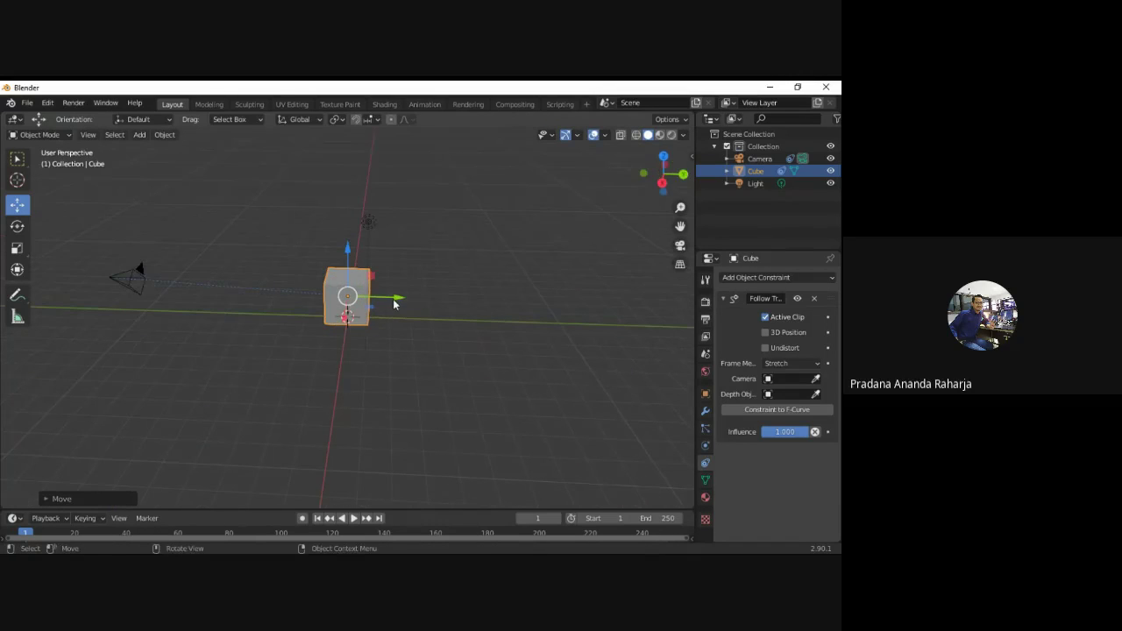
{"action": "left_click_drag", "start_coordinate": [403, 298], "coordinate": [364, 298]}
{"action": "middle_click_drag", "start_coordinate": [208, 334], "coordinate": [280, 356]}
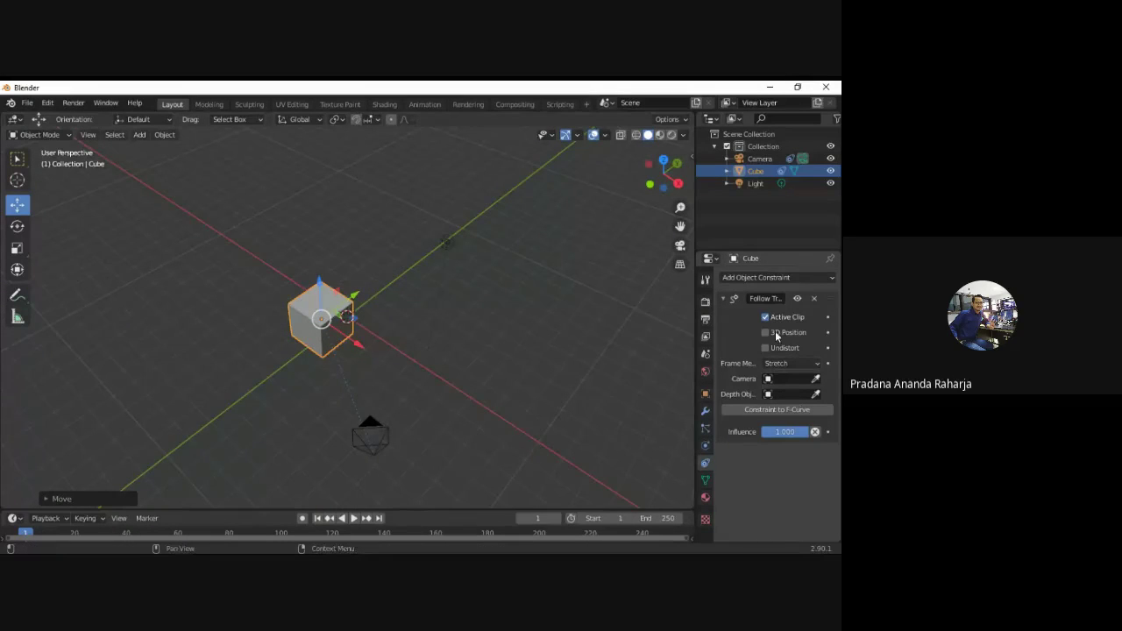
Look through the available object constraints for the cube and deselect the cube.
{"action": "left_click", "coordinate": [768, 277]}
{"action": "left_click", "coordinate": [445, 320]}
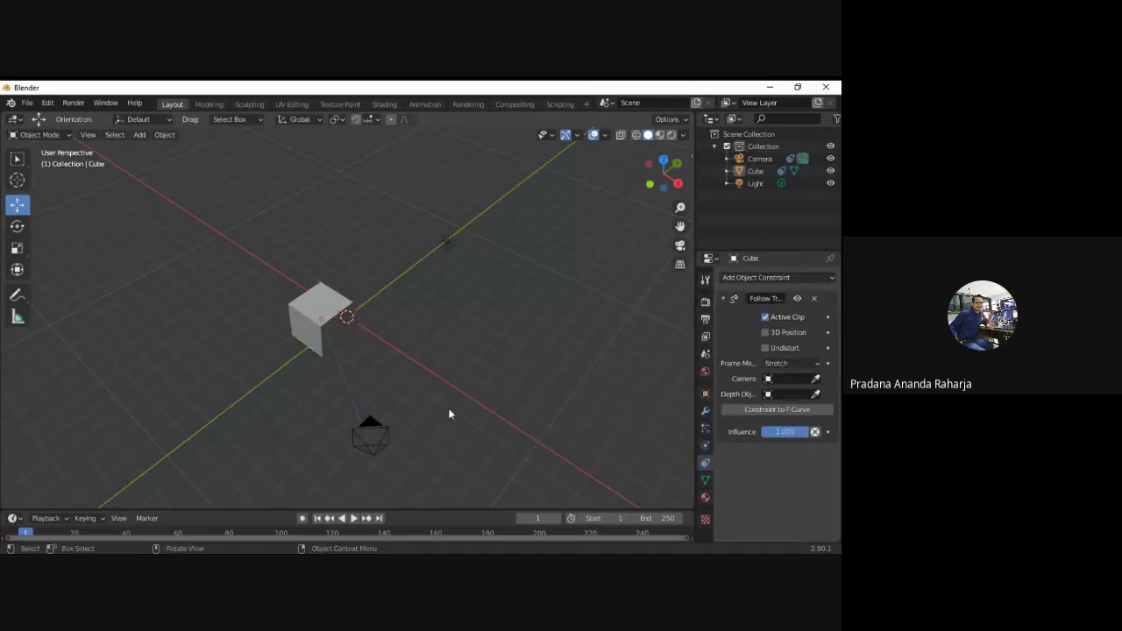
{"action": "middle_click_drag", "start_coordinate": [508, 368], "coordinate": [528, 394]}
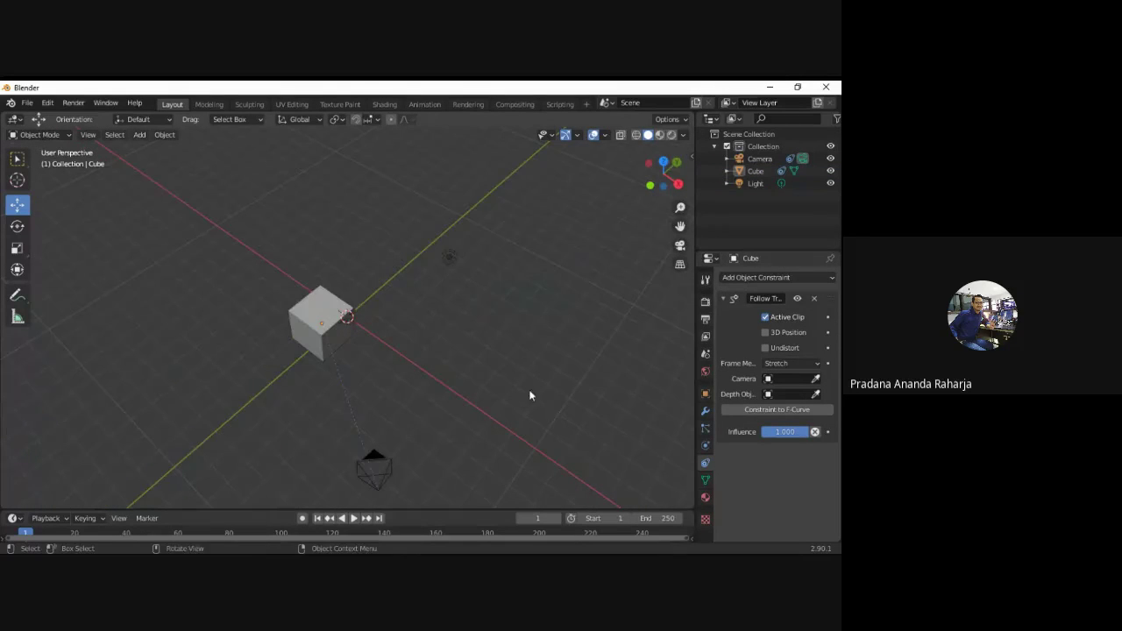